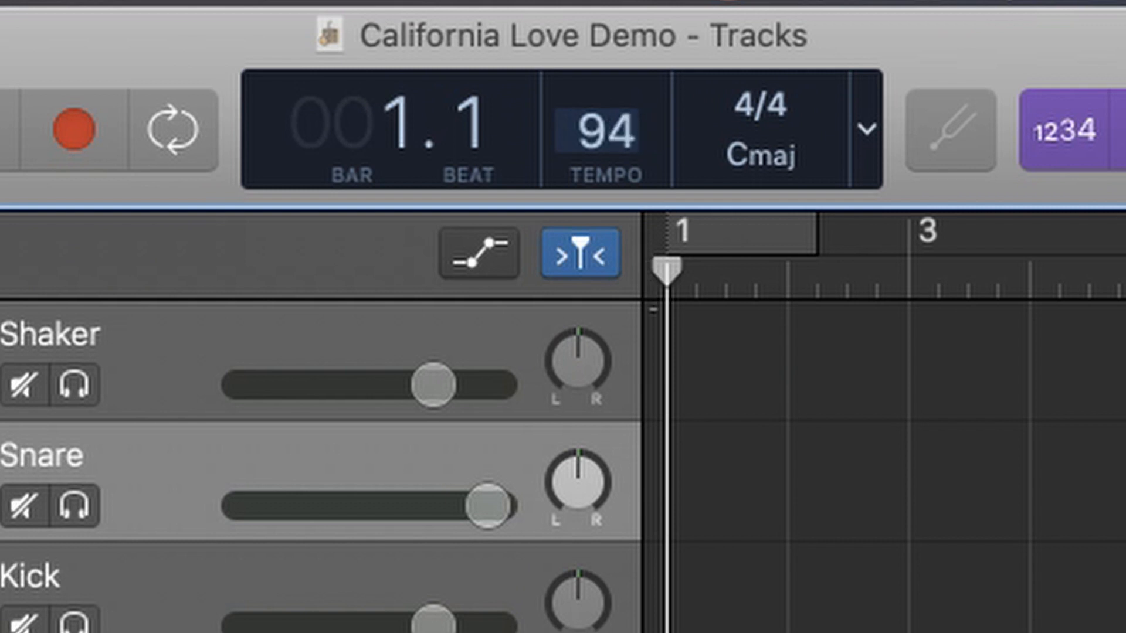
# Set the project tempo to 90
pyautogui.press('Return')
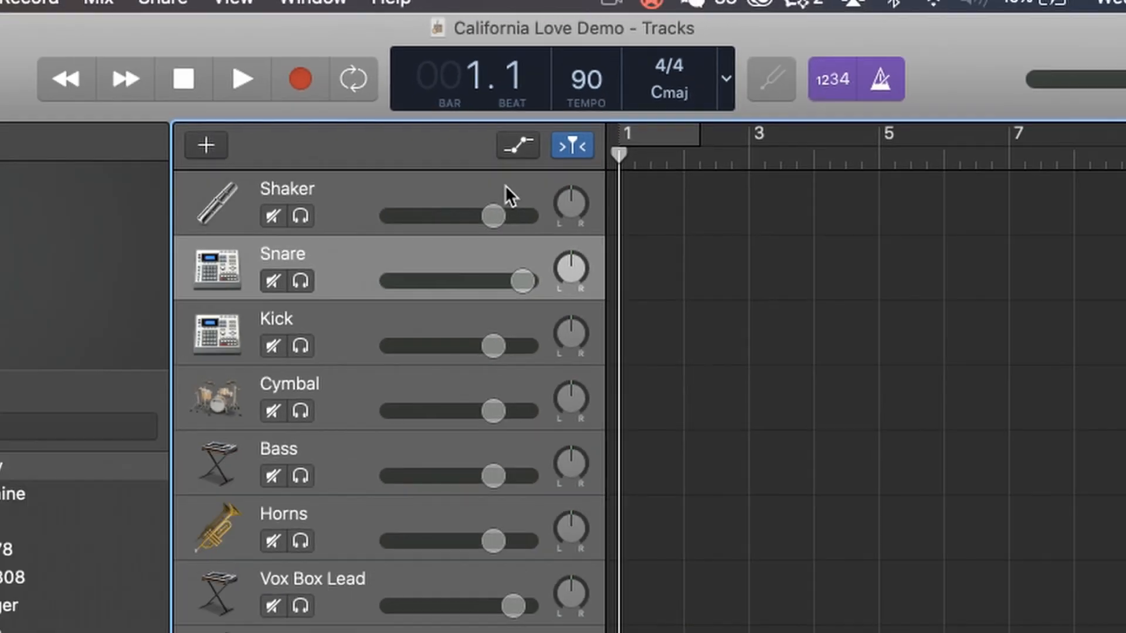
pyautogui.click(505, 184)
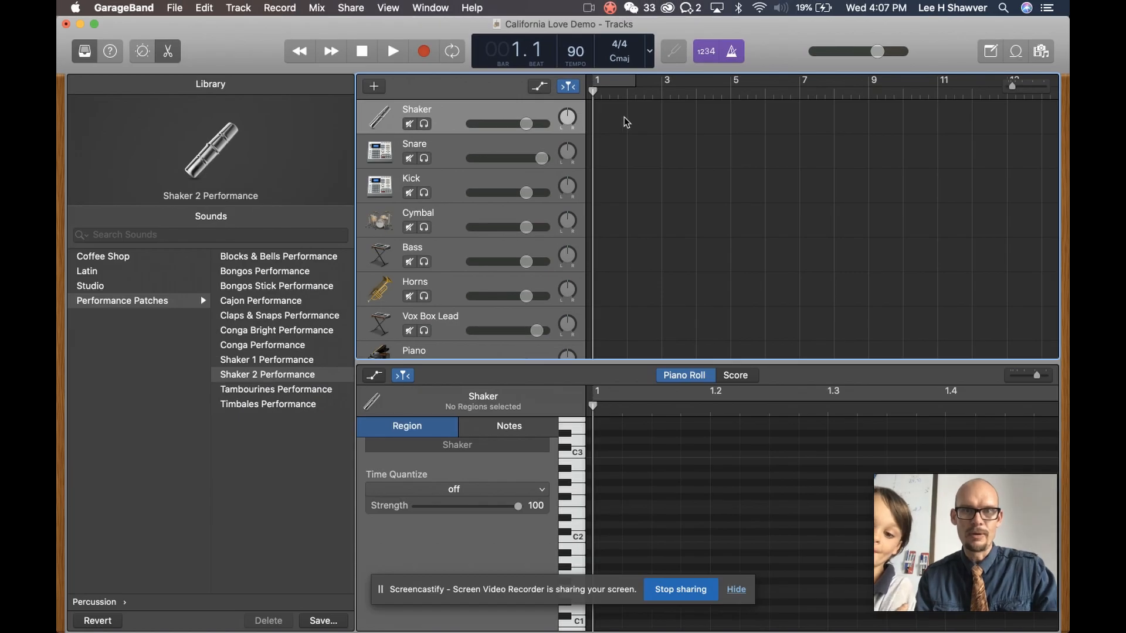
# Open Musical Typing for the Snare track and audition the After Party kit's sounds in octave C2
pyautogui.click(455, 144)
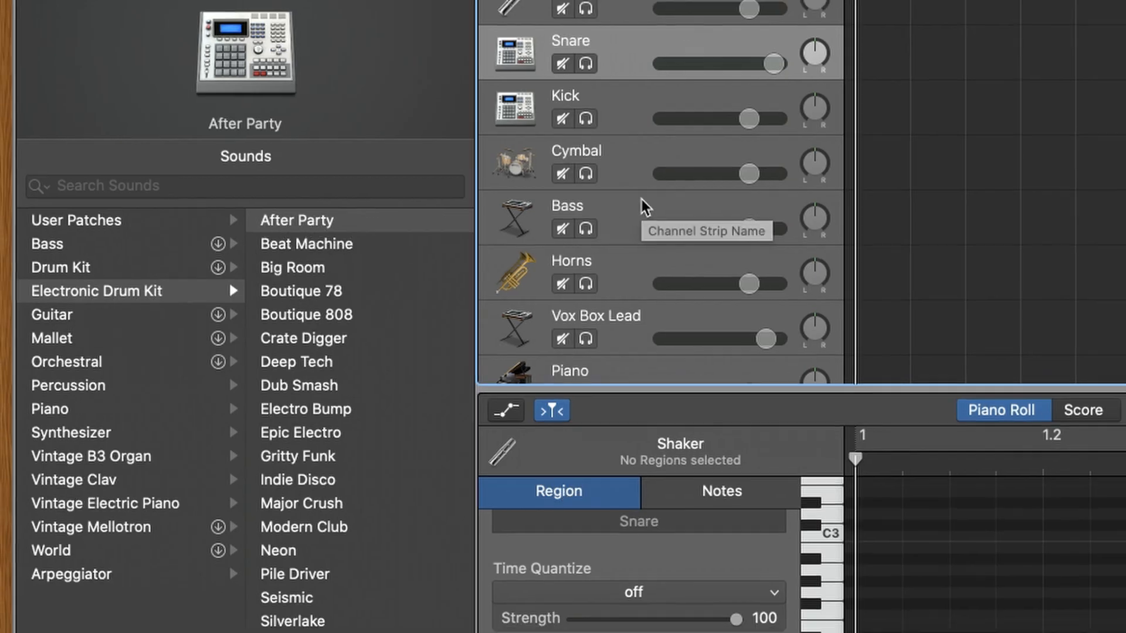
pyautogui.press('super+k')
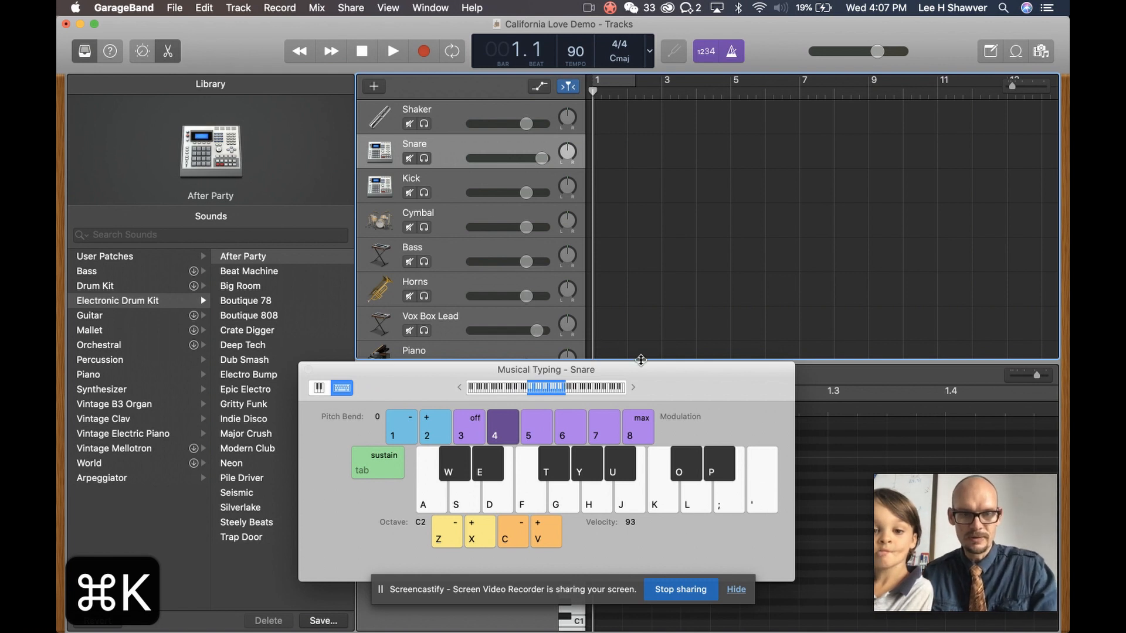
pyautogui.press('f')
pyautogui.press('d')
pyautogui.press('f')
pyautogui.press('g')
pyautogui.press('h')
pyautogui.press('f')
pyautogui.press('d')
pyautogui.press('f')
pyautogui.press('d')
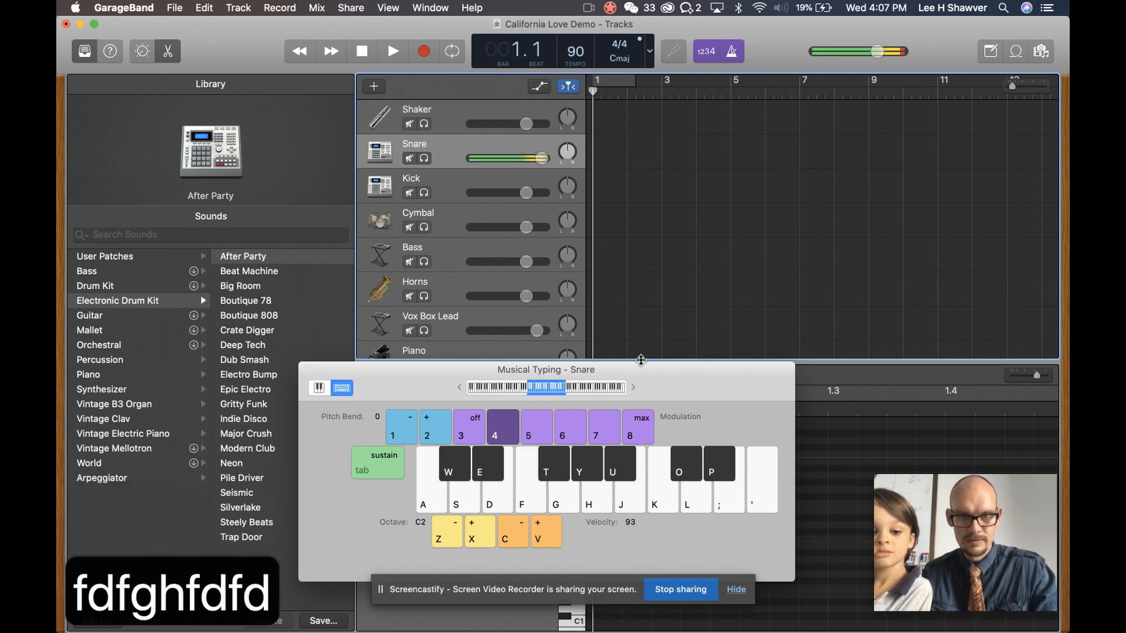
pyautogui.press('d')
pyautogui.press('f')
pyautogui.press('h')
pyautogui.press('j')
pyautogui.press('k')
pyautogui.press('k')
pyautogui.press('l')
pyautogui.press('l')
pyautogui.press('k')
pyautogui.press('j')
pyautogui.press('h')
pyautogui.press('g')
pyautogui.press('f')
pyautogui.press('d')
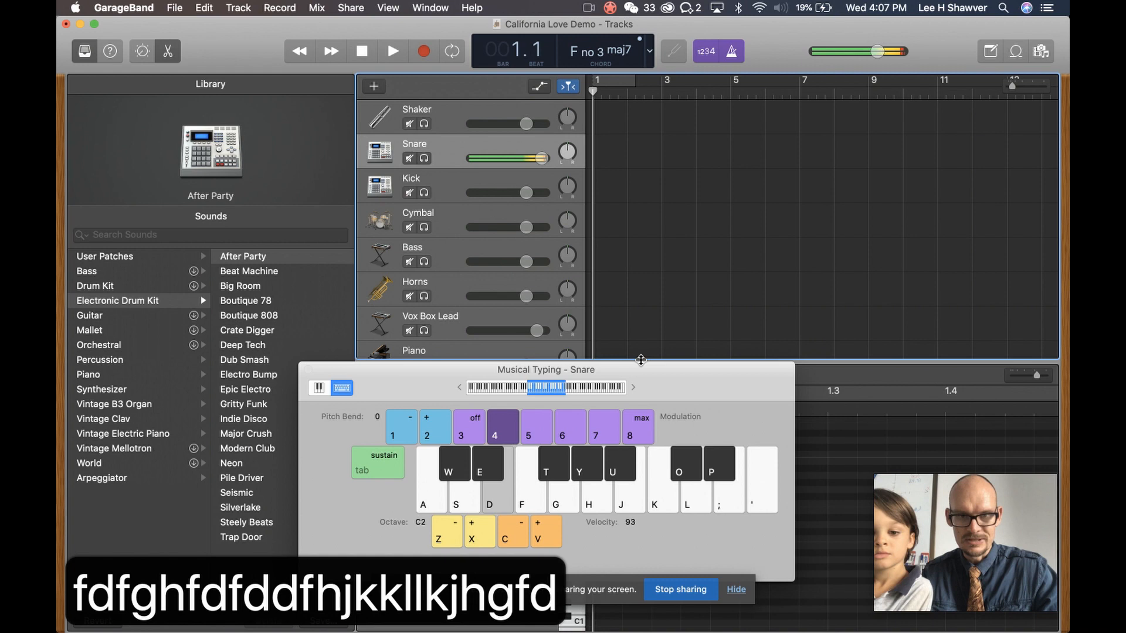
pyautogui.press('s')
pyautogui.press('s')
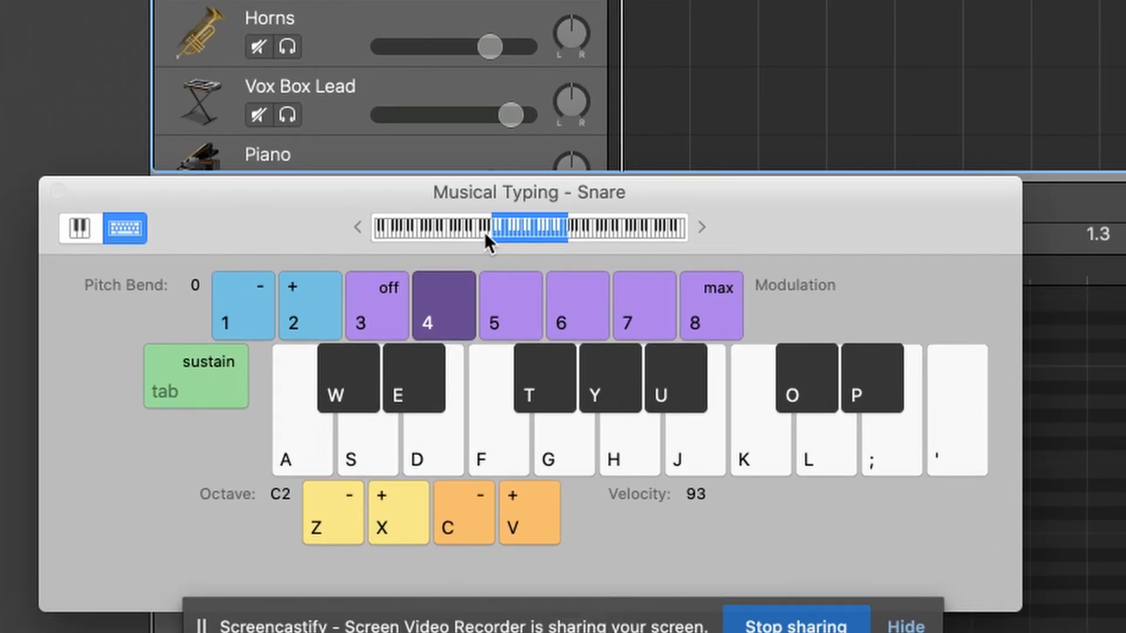
# Lower the Musical Typing octave to C1 and audition the kit's sounds to find a snare
pyautogui.click(524, 389)
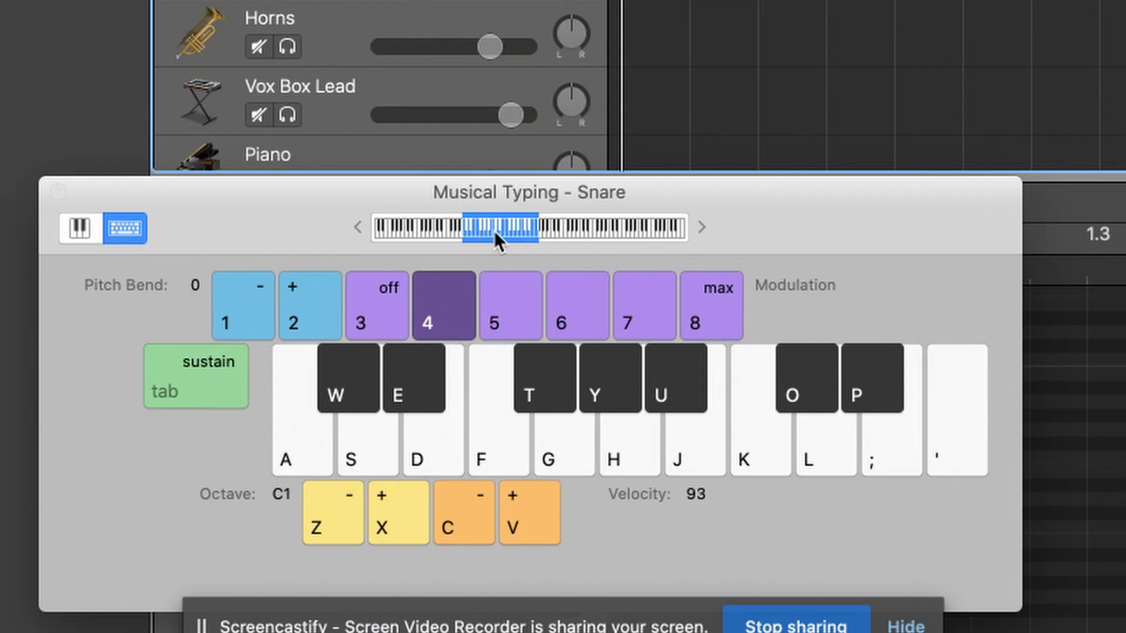
pyautogui.press('a')
pyautogui.press('s')
pyautogui.press('d')
pyautogui.press('s')
pyautogui.press('s')
pyautogui.press('s')
pyautogui.press('s')
pyautogui.press('d')
pyautogui.press('d')
pyautogui.press('f')
pyautogui.press('g')
pyautogui.press('h')
pyautogui.press('j')
pyautogui.press('h')
pyautogui.press('g')
pyautogui.press('f')
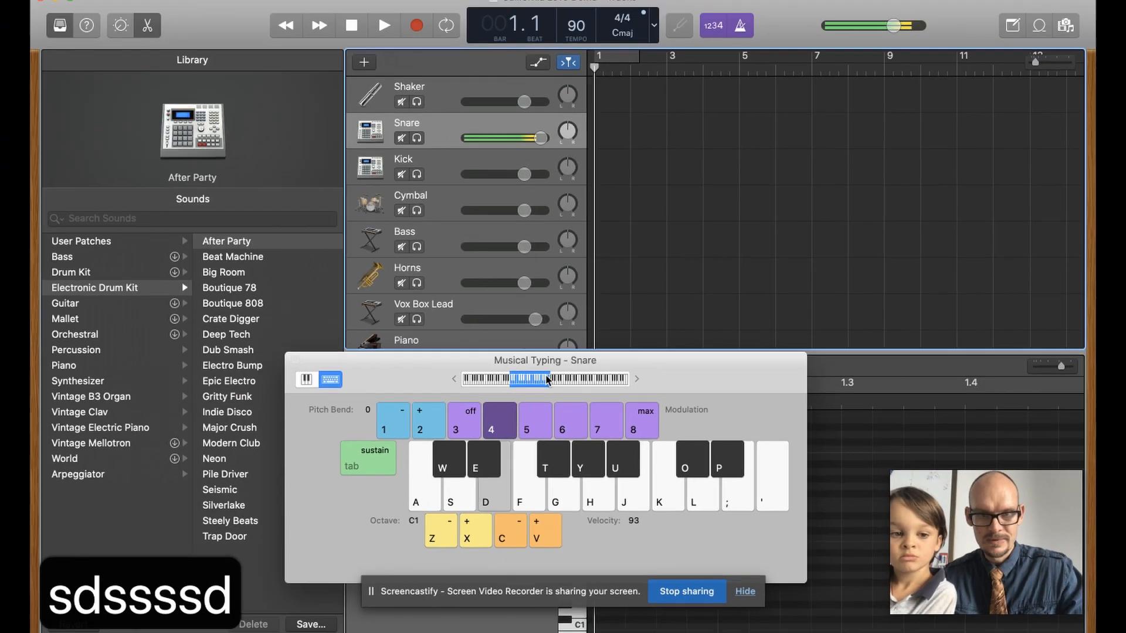
pyautogui.press('d')
pyautogui.press('s')
pyautogui.press('s')
pyautogui.press('s')
pyautogui.press('s')
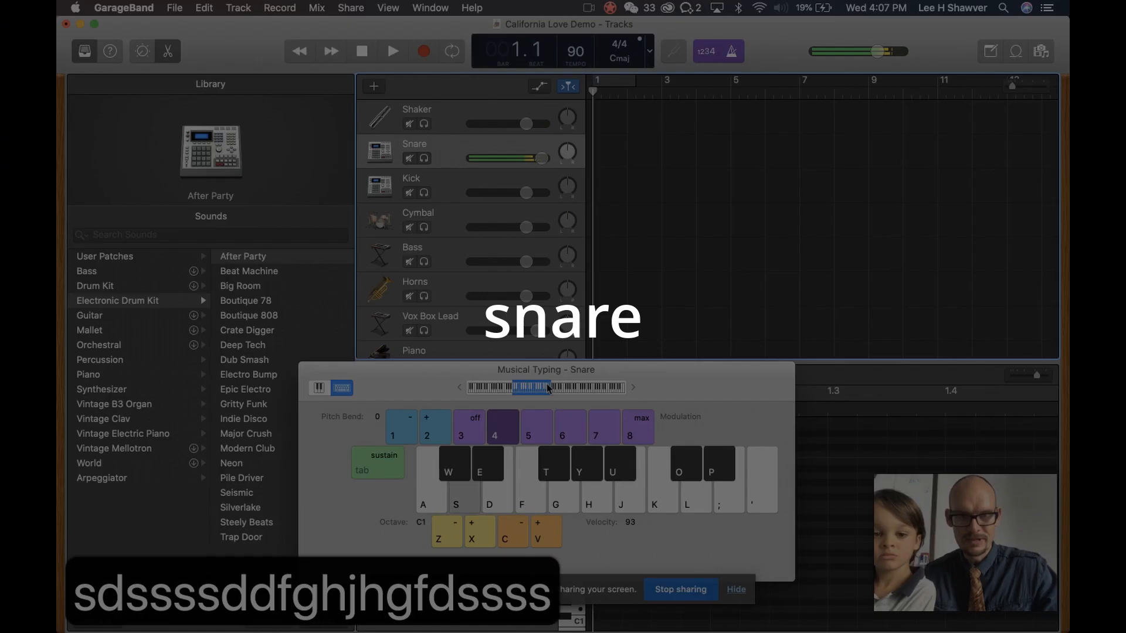
# Record two D1 snare hits on beats 2 and 4 of bar 1 on the Snare track, starting from the project's beginning
pyautogui.press('Return')
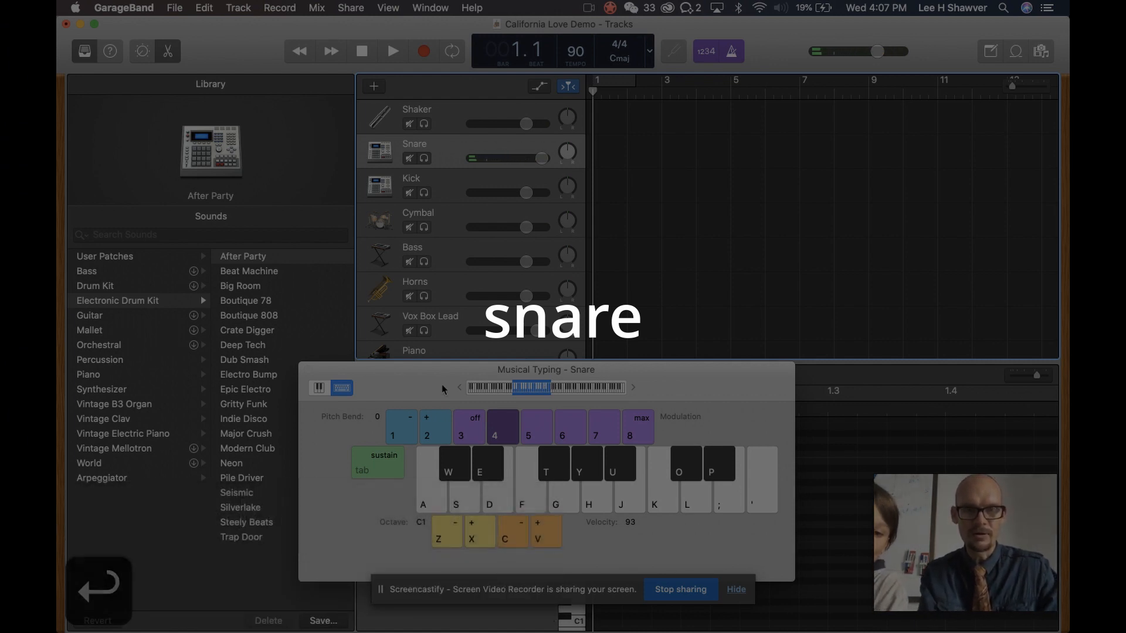
pyautogui.press('r')
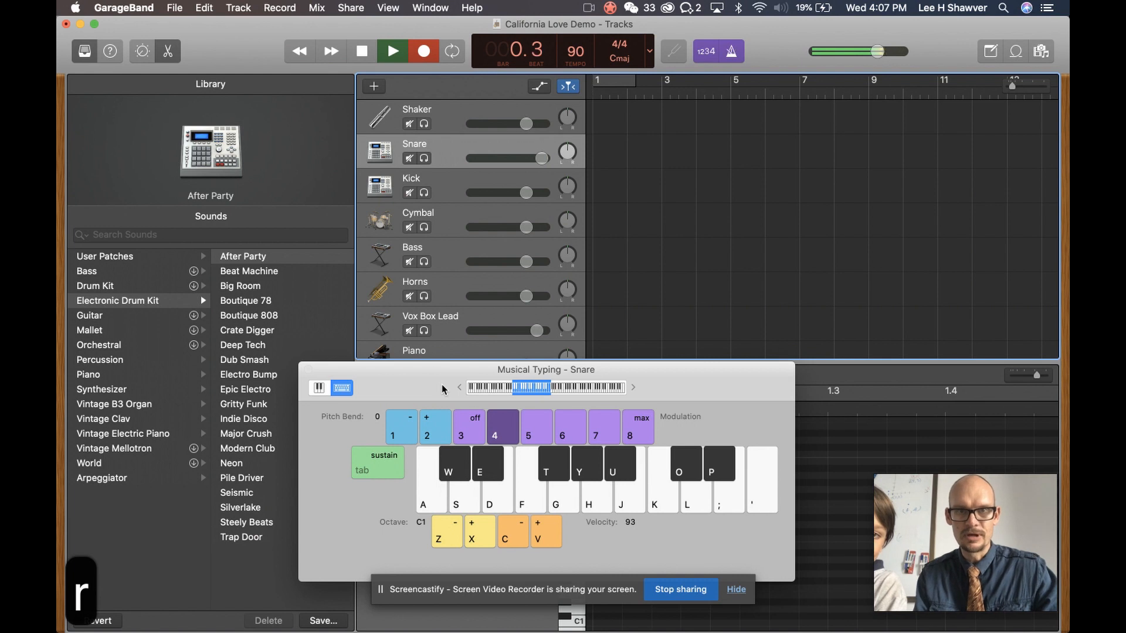
pyautogui.press('s')
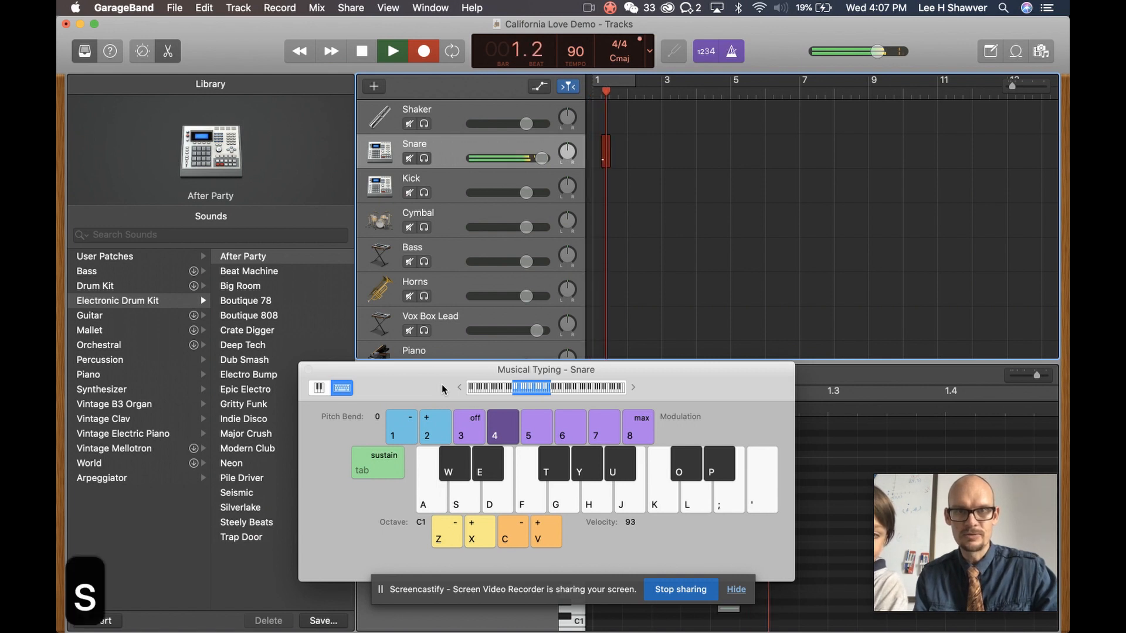
pyautogui.press('s')
pyautogui.press('space')
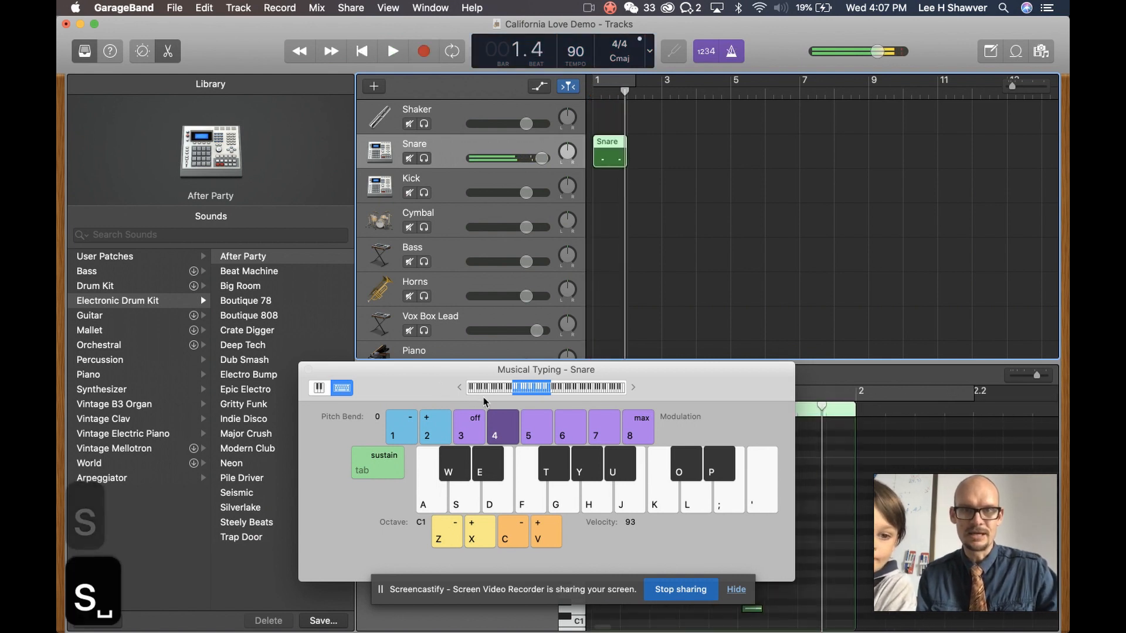
# Close Musical Typing and quantize all notes in the Snare region to 1/16 Note
pyautogui.press('cmd+k')
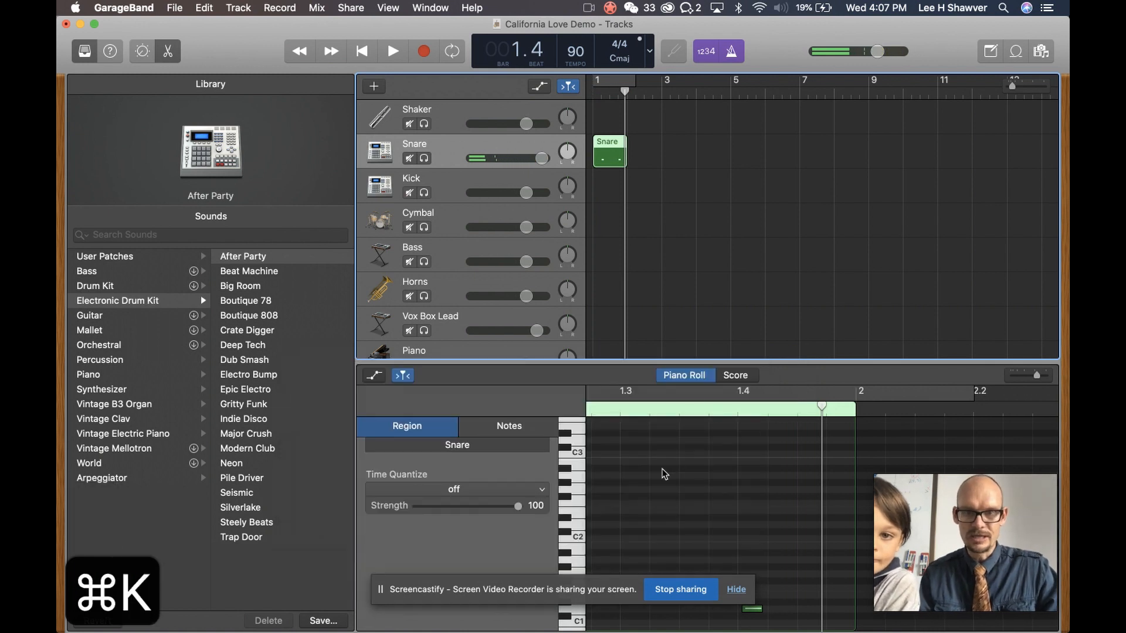
pyautogui.scroll(-2, 663, 473)
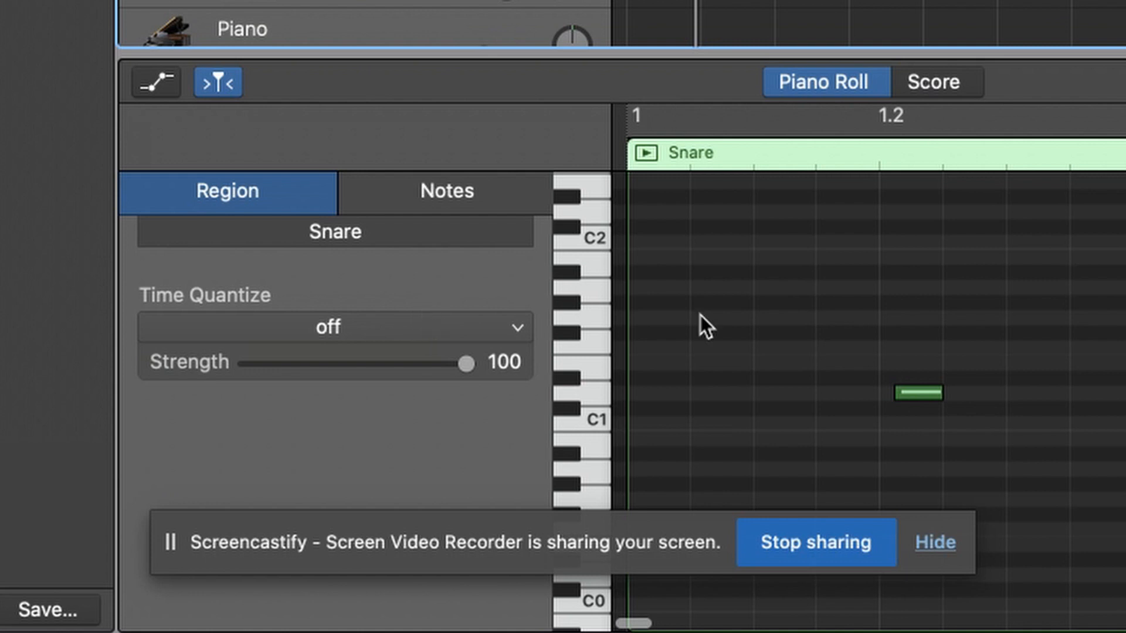
pyautogui.click(835, 367)
pyautogui.press('super+a')
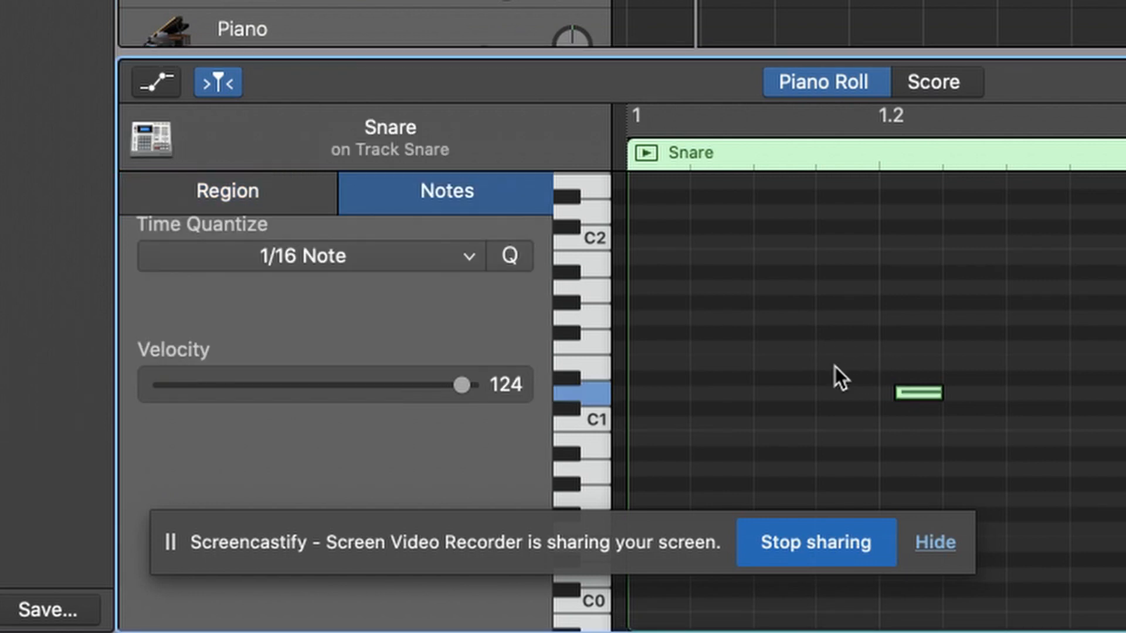
pyautogui.click(508, 255)
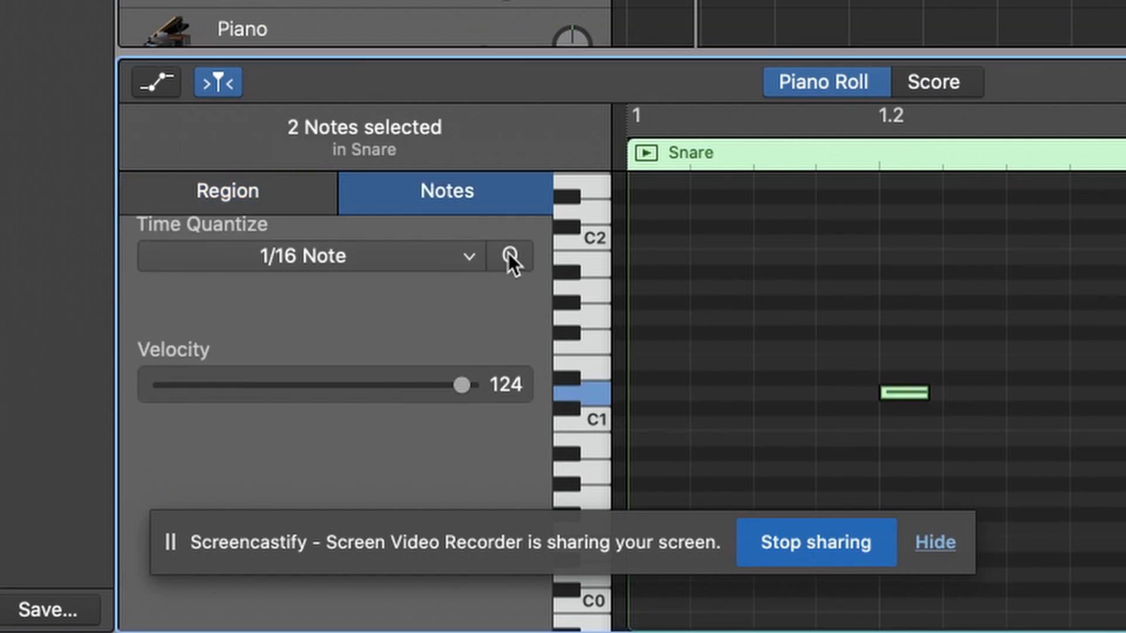
# Play back the snare pattern from the start of the project to check its timing
pyautogui.press('Return')
pyautogui.press('space')
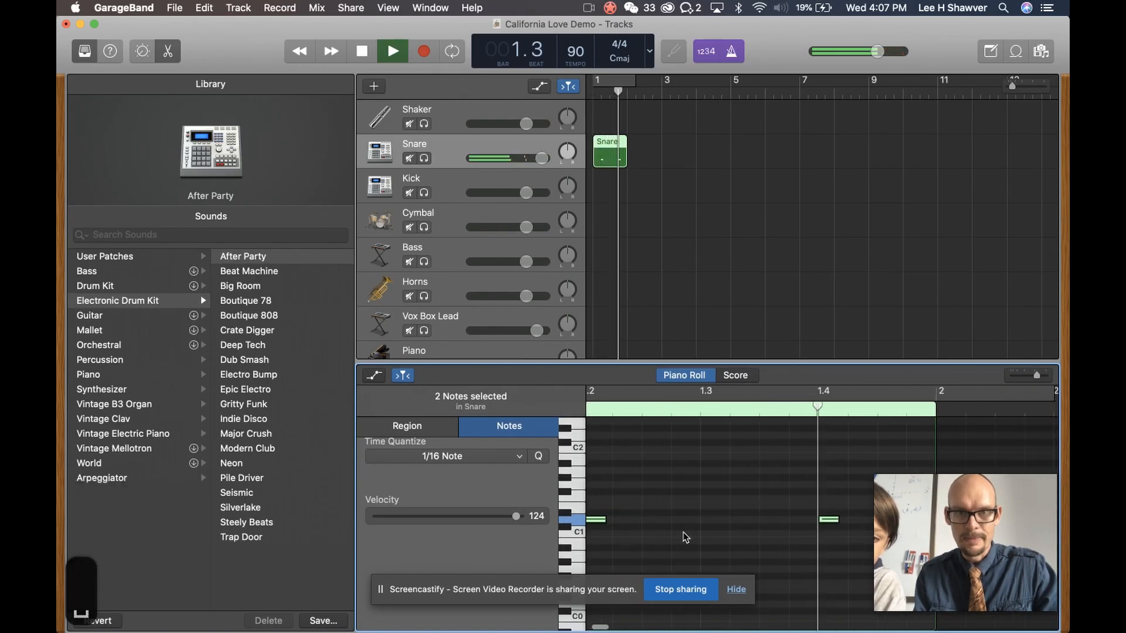
pyautogui.press('space')
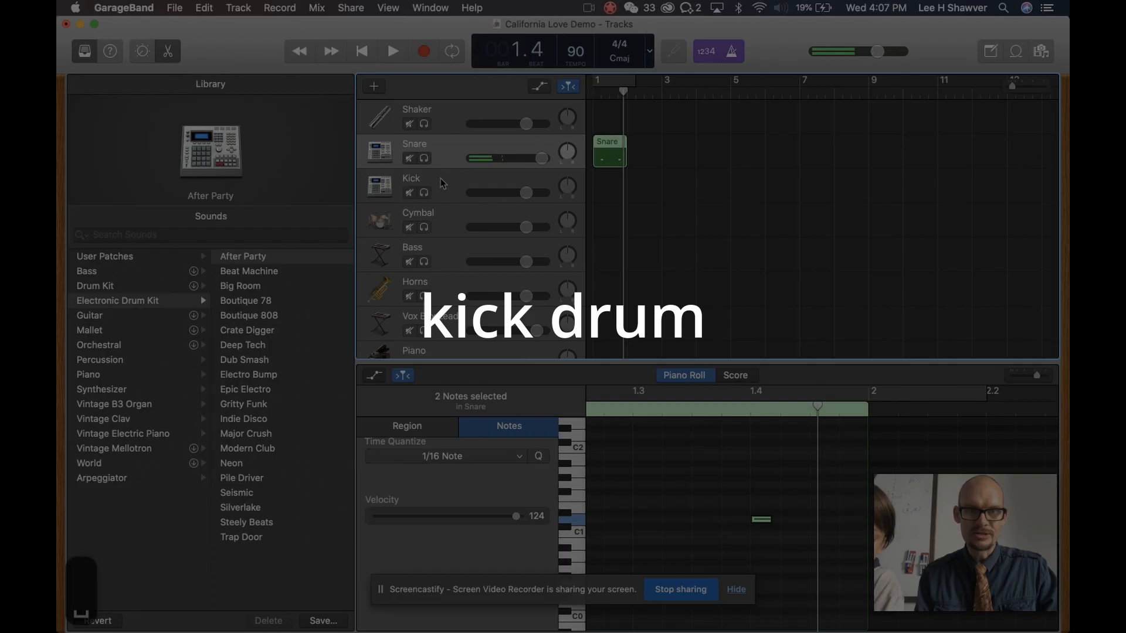
# Open Musical Typing for the Kick track, audition the Boutique 78 sounds and raise the octave to C2 to find a kick
pyautogui.click(441, 178)
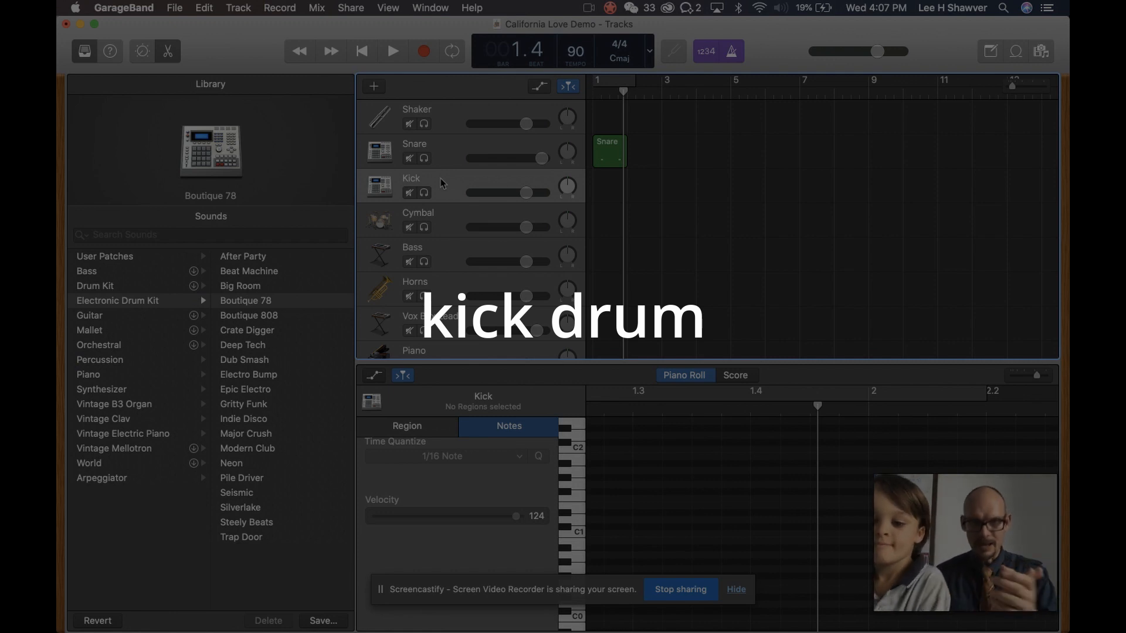
pyautogui.press('Return')
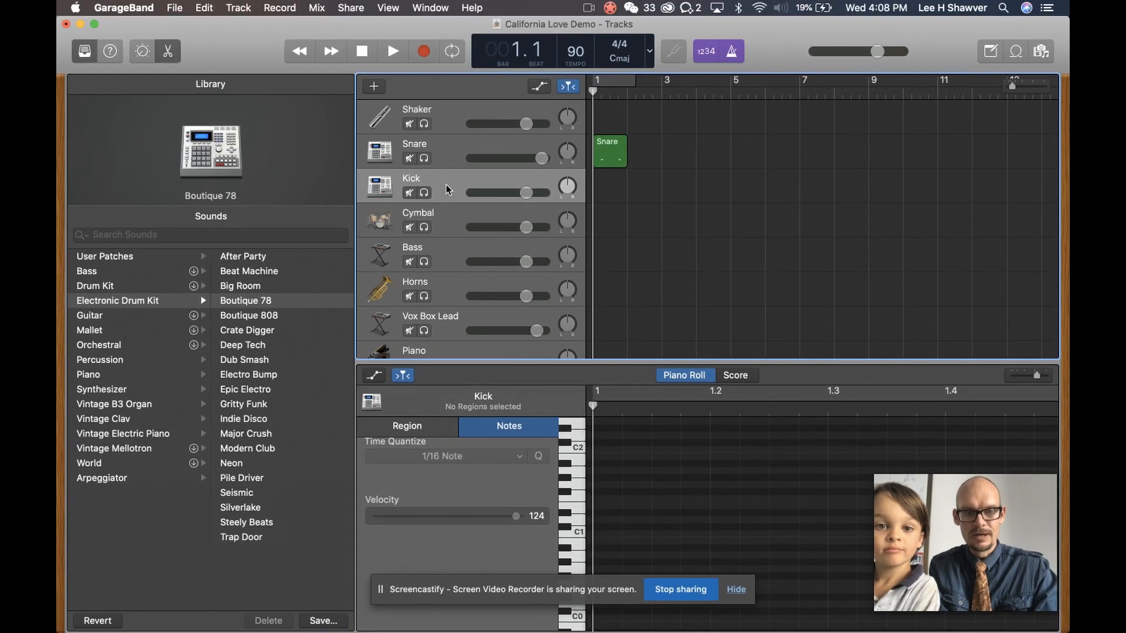
pyautogui.press('cmd+k')
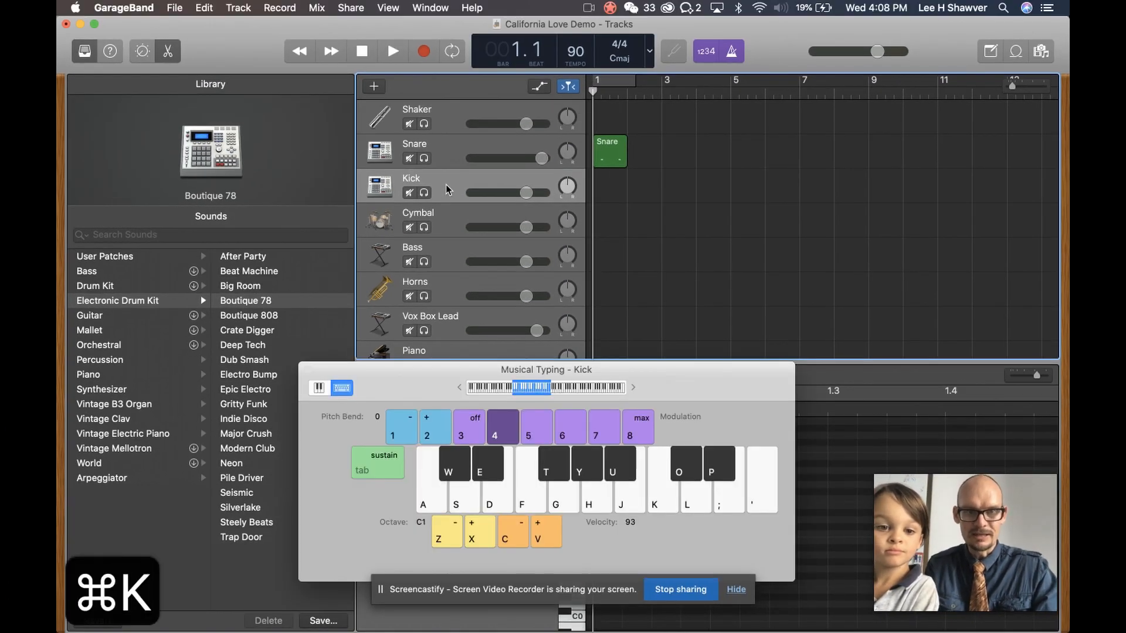
pyautogui.press('d')
pyautogui.press('f')
pyautogui.press('g')
pyautogui.press('d')
pyautogui.press('s')
pyautogui.press('s')
pyautogui.press('s')
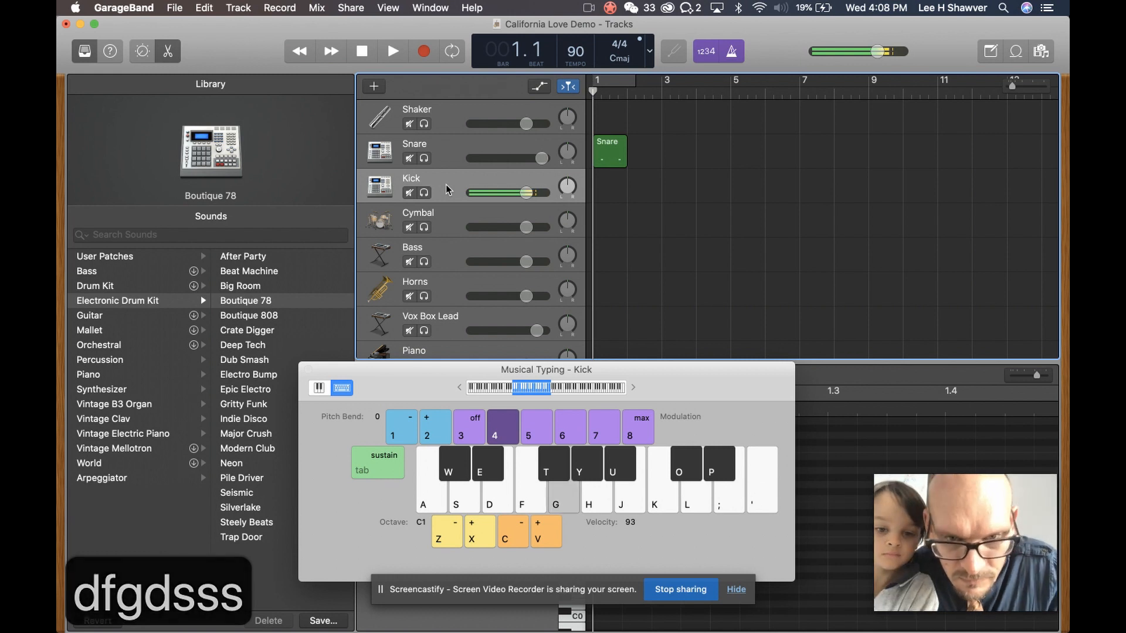
pyautogui.press('b')
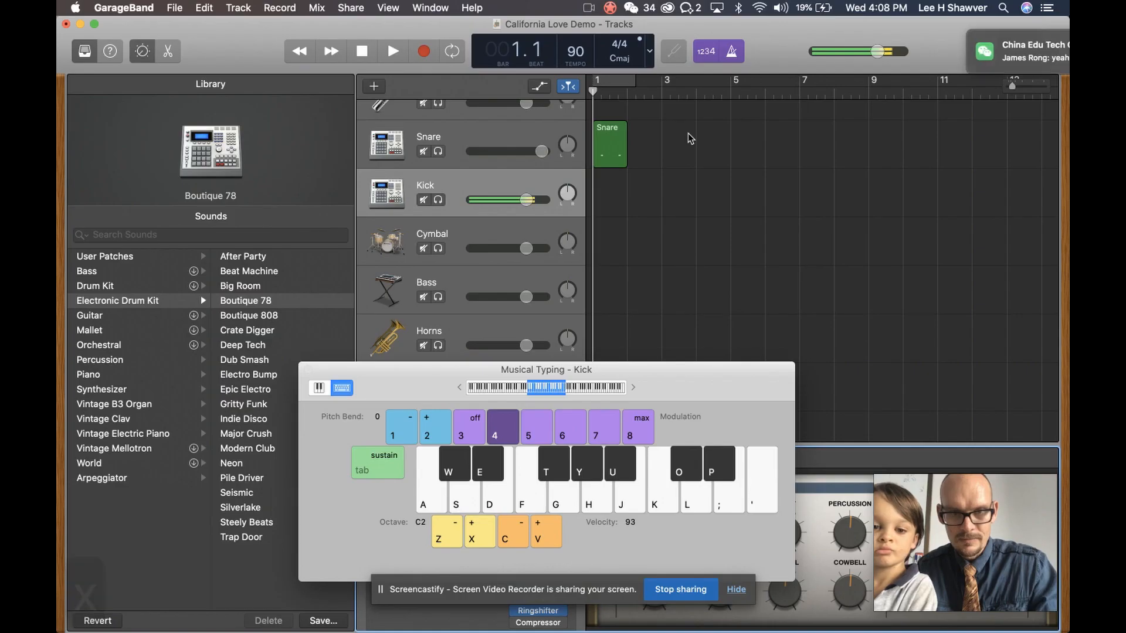
pyautogui.press('g')
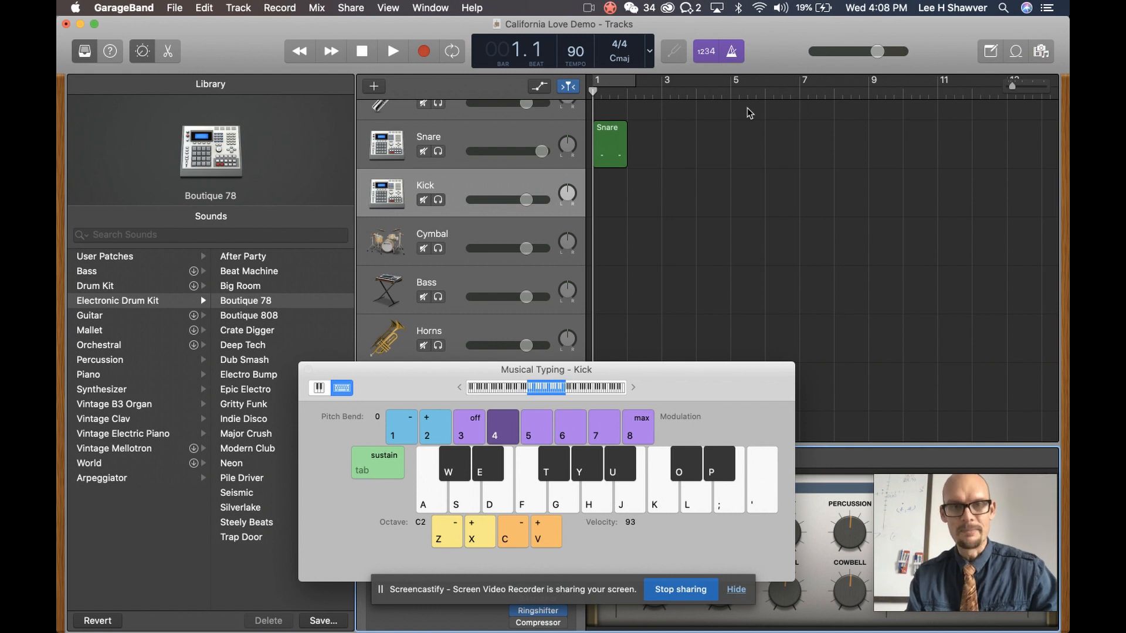
# Record G2 kick hits in bar 1 on beat 1, beat 3 and half a beat after beat 3, and return to the start
pyautogui.press('r')
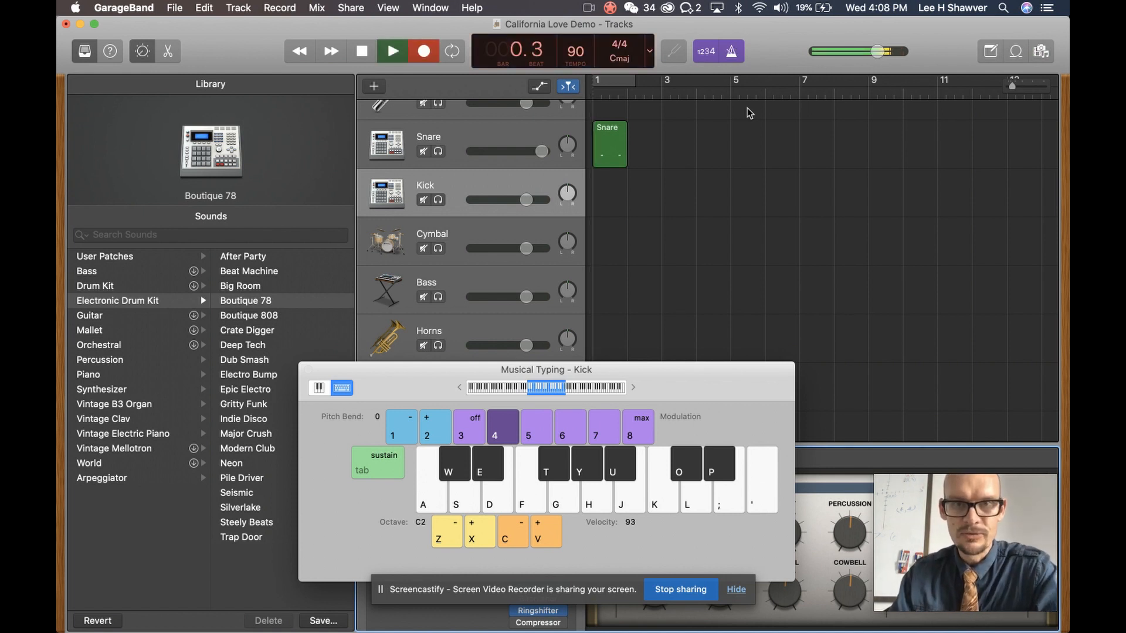
pyautogui.press('g')
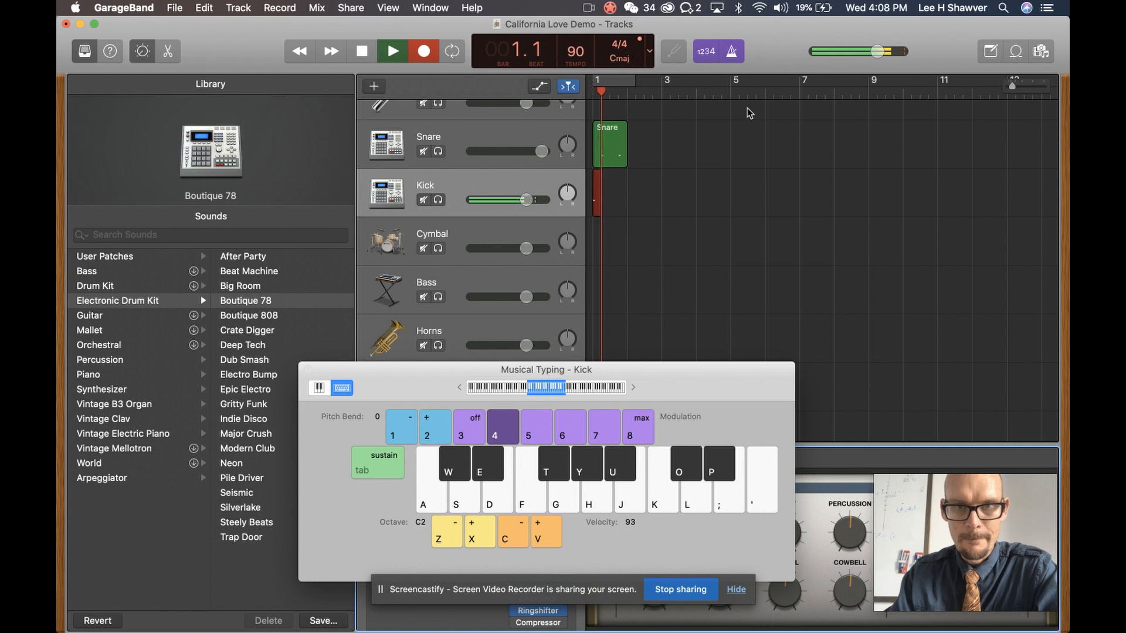
pyautogui.press('g')
pyautogui.press('space')
pyautogui.press('Return')
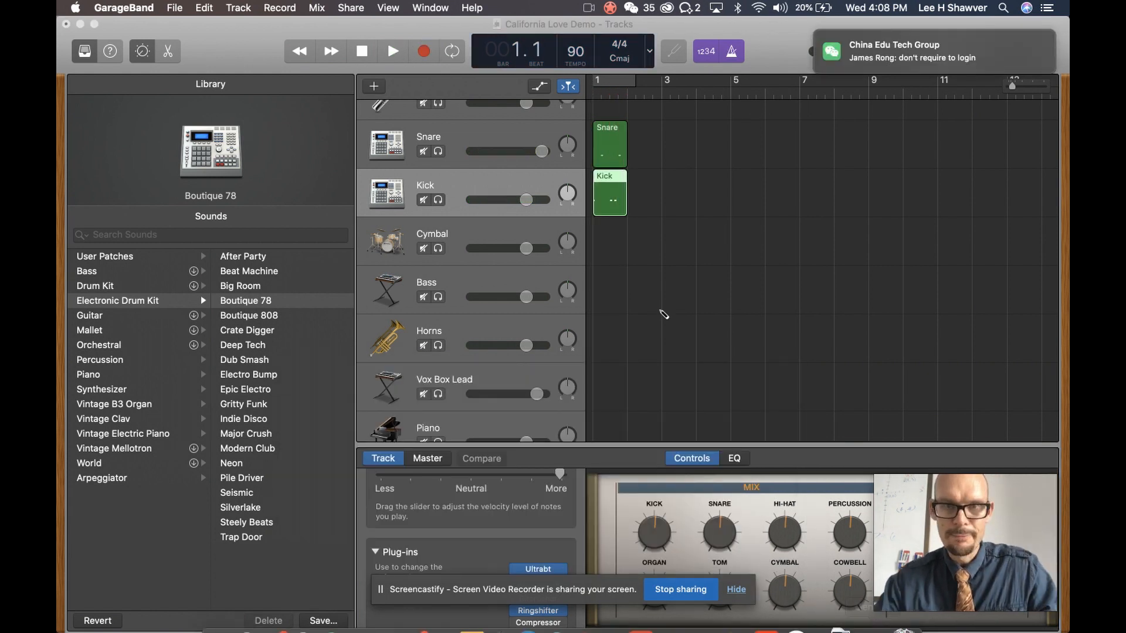
# Open the Kick region in the Piano Roll and quantize all its notes to 1/16 Note
pyautogui.press('super+Up')
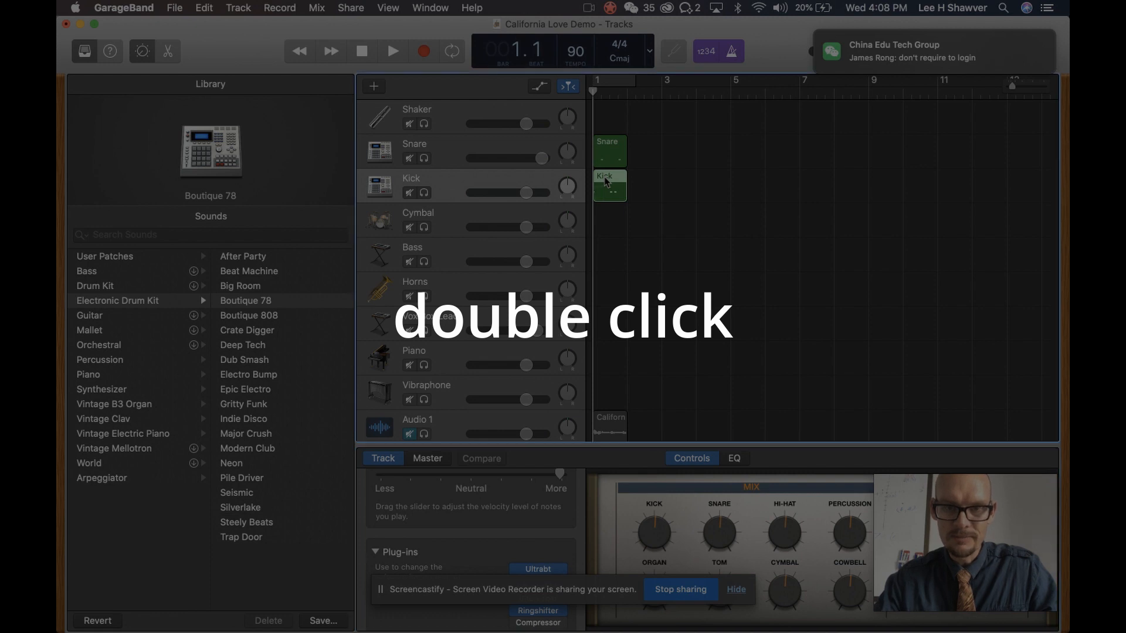
pyautogui.doubleClick(606, 182)
pyautogui.hscroll(4, 704, 501)
pyautogui.hscroll(-2, 705, 500)
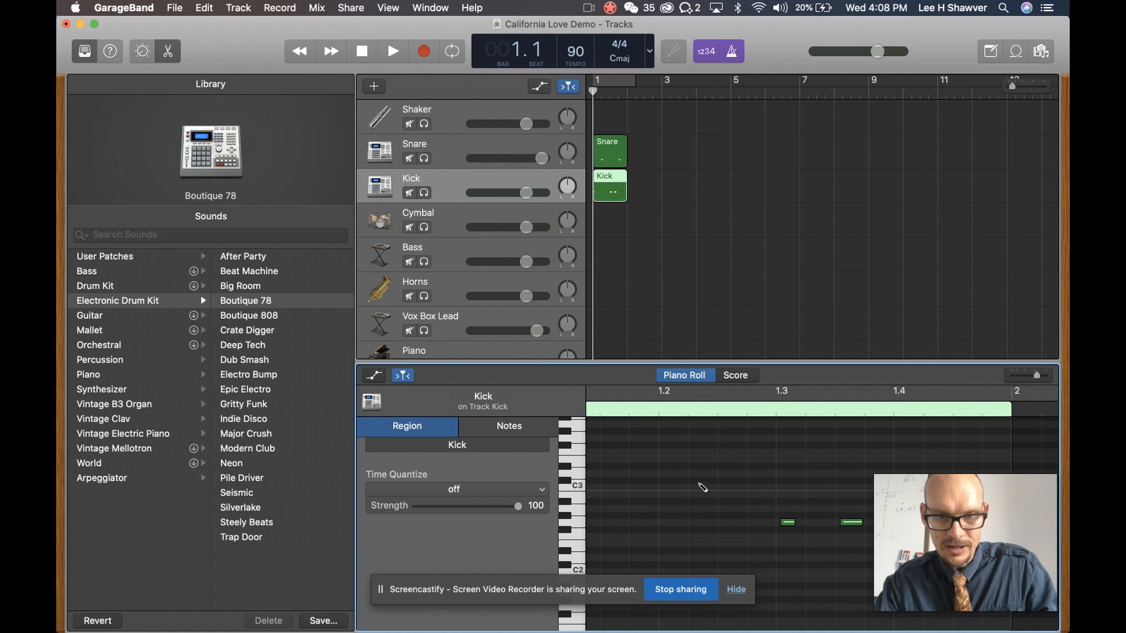
pyautogui.press('super+a')
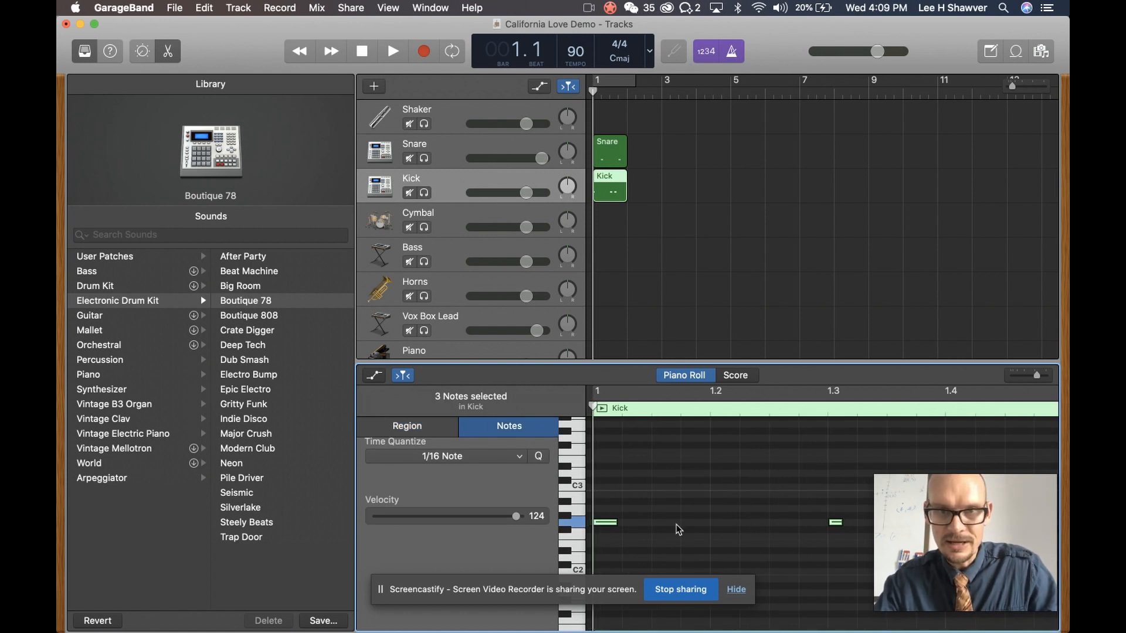
# Play back the snare and kick patterns together to check them
pyautogui.press('space')
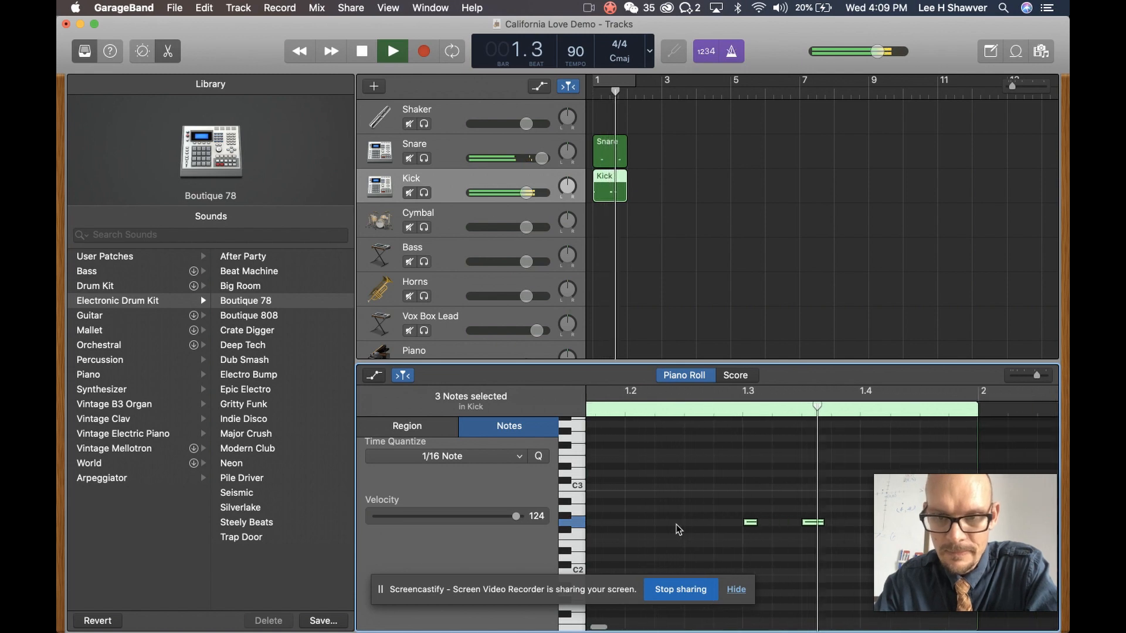
pyautogui.press('space')
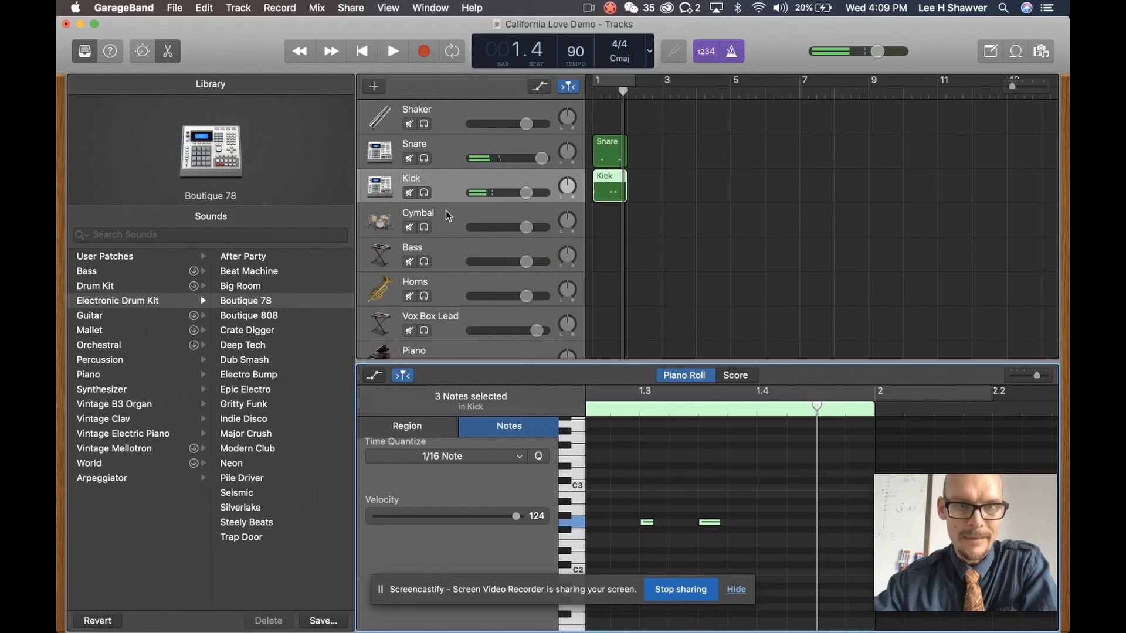
# Select the Cymbal track, open Musical Typing and audition the SoCal drum kit sounds around F2 to find a cymbal
pyautogui.click(449, 216)
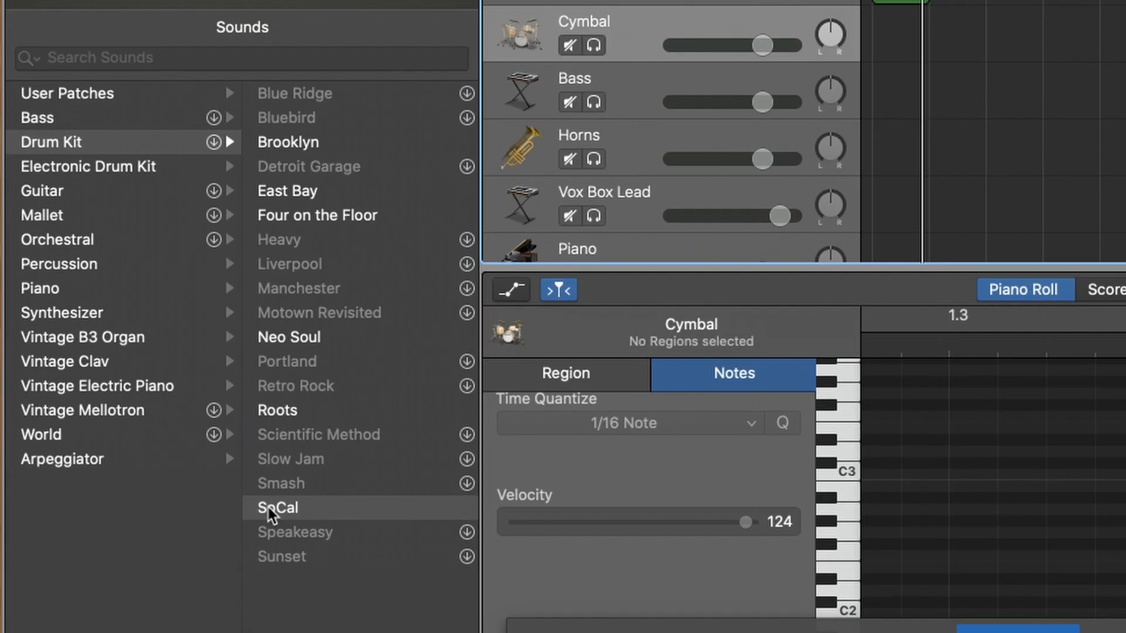
pyautogui.press('super+k')
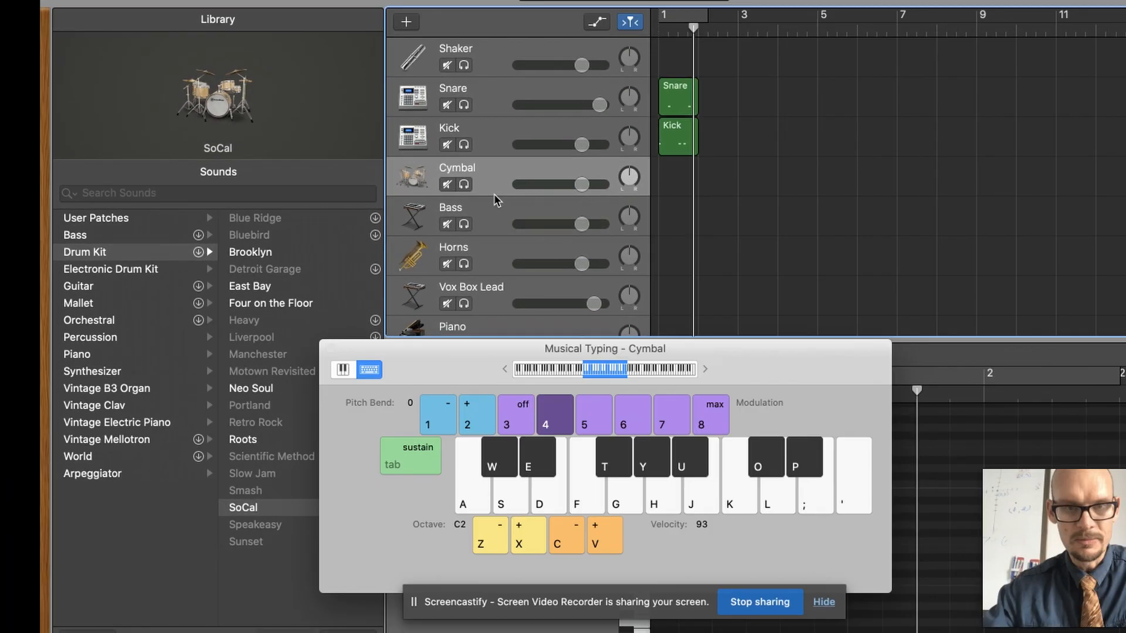
pyautogui.press('a')
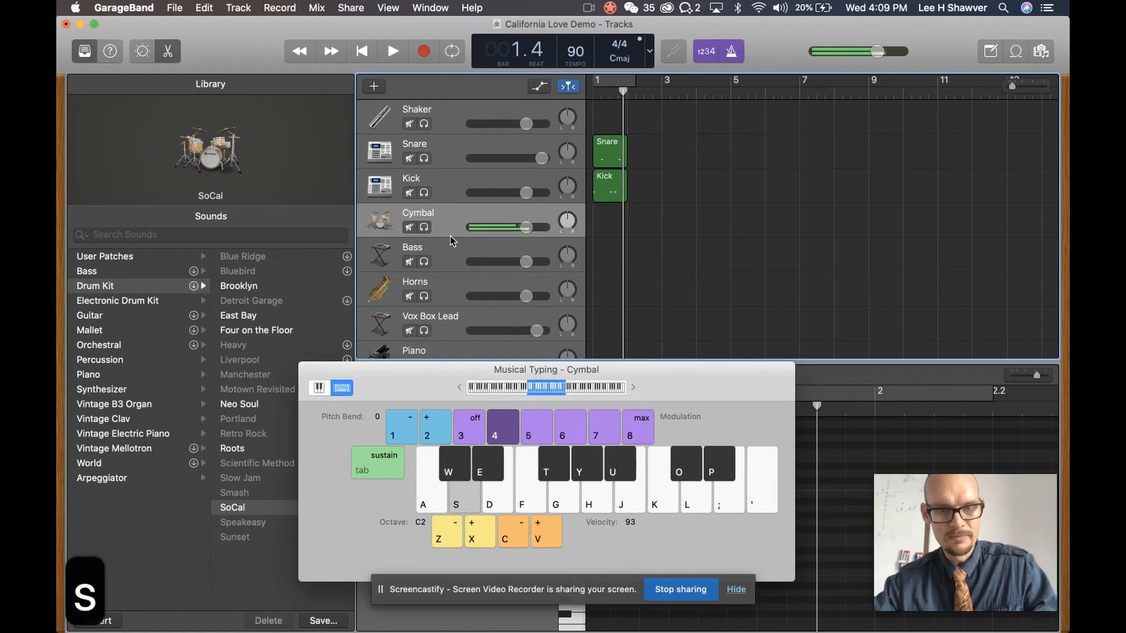
pyautogui.press('d')
pyautogui.press('f')
pyautogui.press('d')
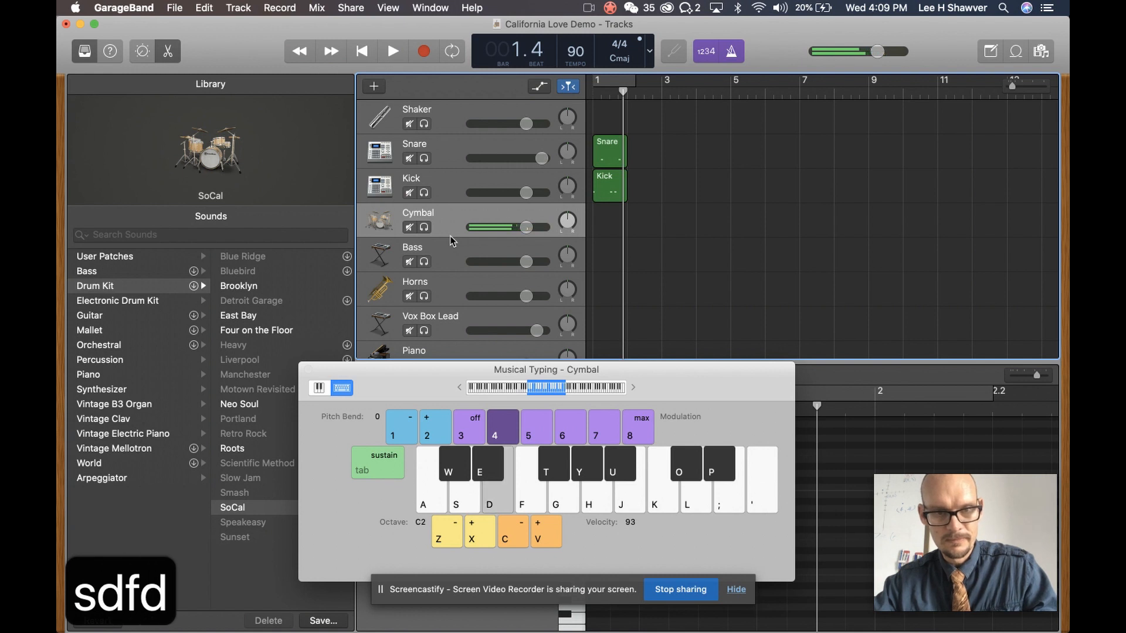
pyautogui.press('f')
pyautogui.press('g')
pyautogui.press('f')
pyautogui.press('f')
pyautogui.press('g')
pyautogui.press('f')
pyautogui.press('f')
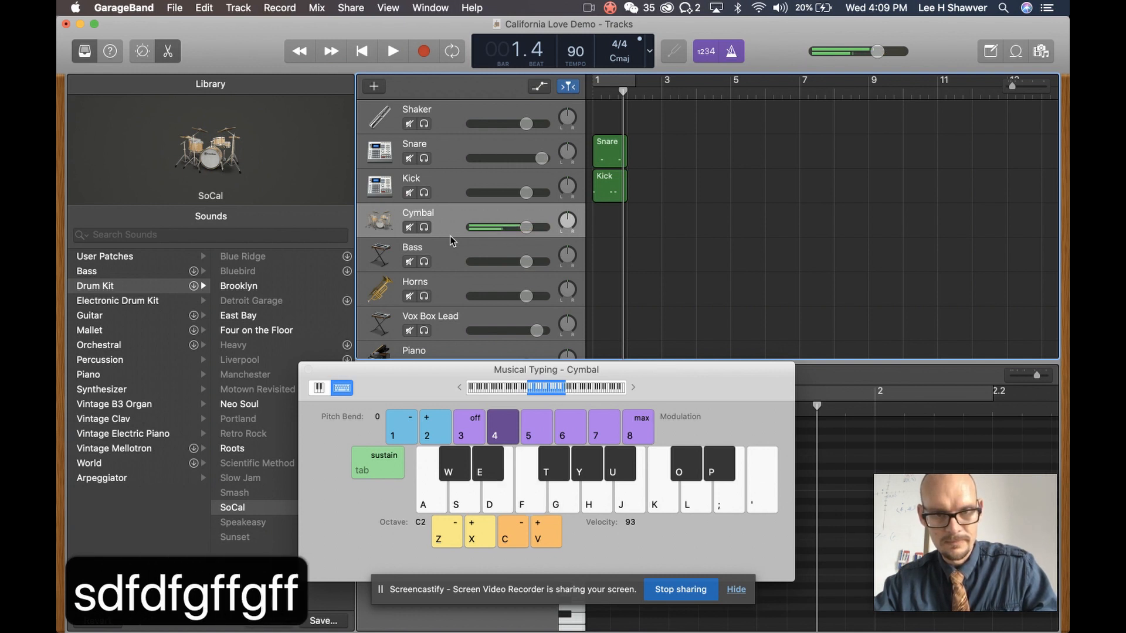
pyautogui.press('f')
pyautogui.press('f')
pyautogui.press('d')
pyautogui.press('f')
pyautogui.press('f')
pyautogui.press('f')
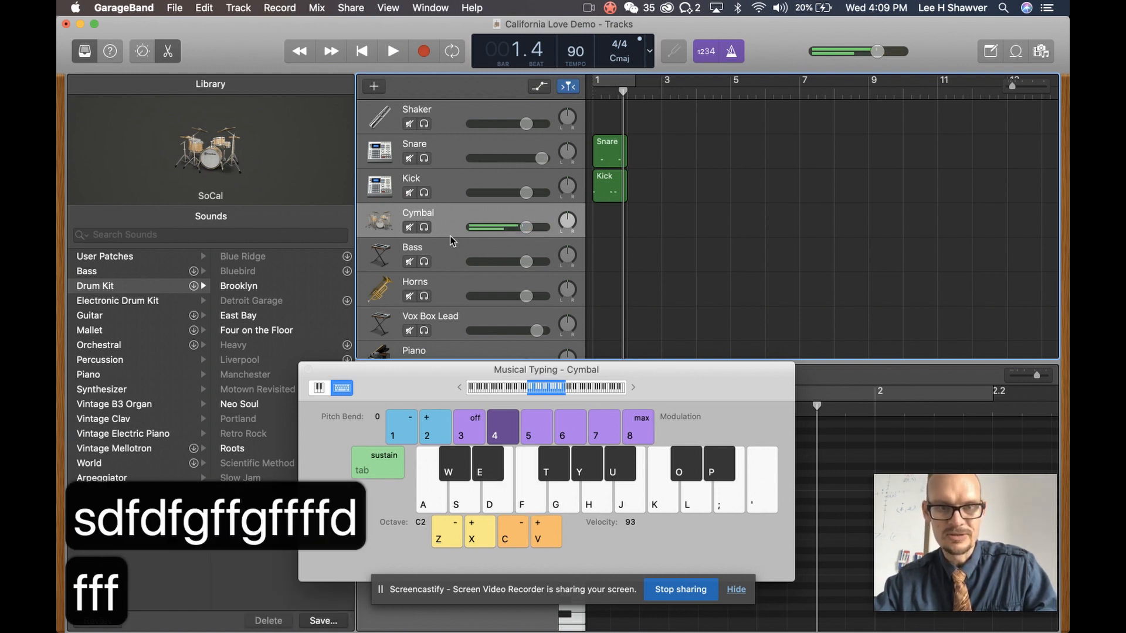
# Return to the start and record a single F2 cymbal hit on beat 1 of bar 1
pyautogui.press('Return')
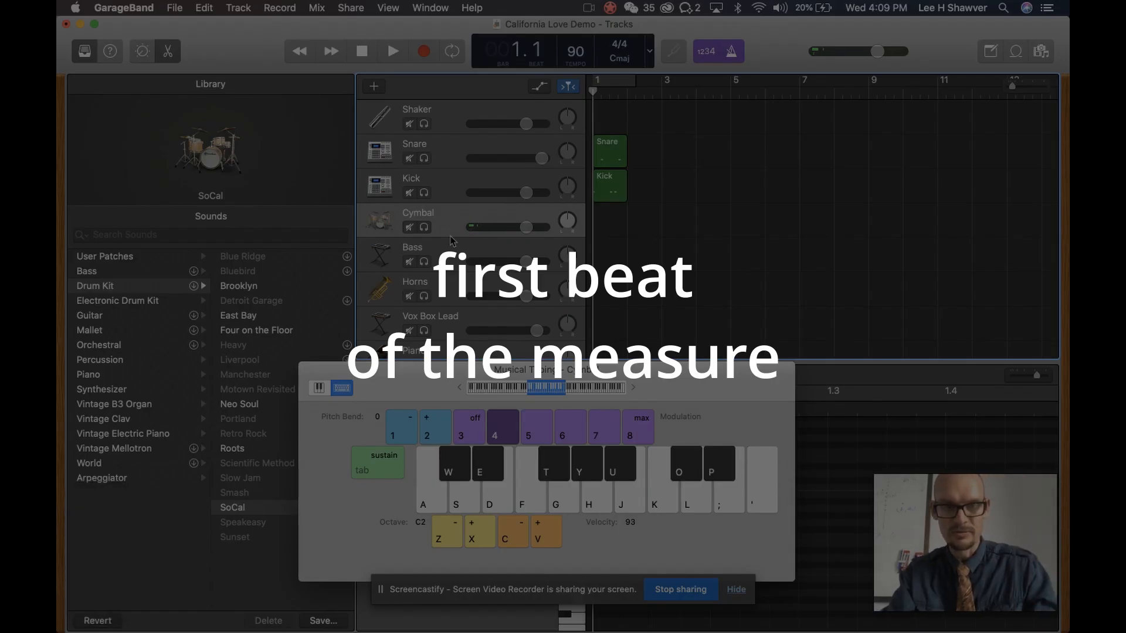
pyautogui.press('r')
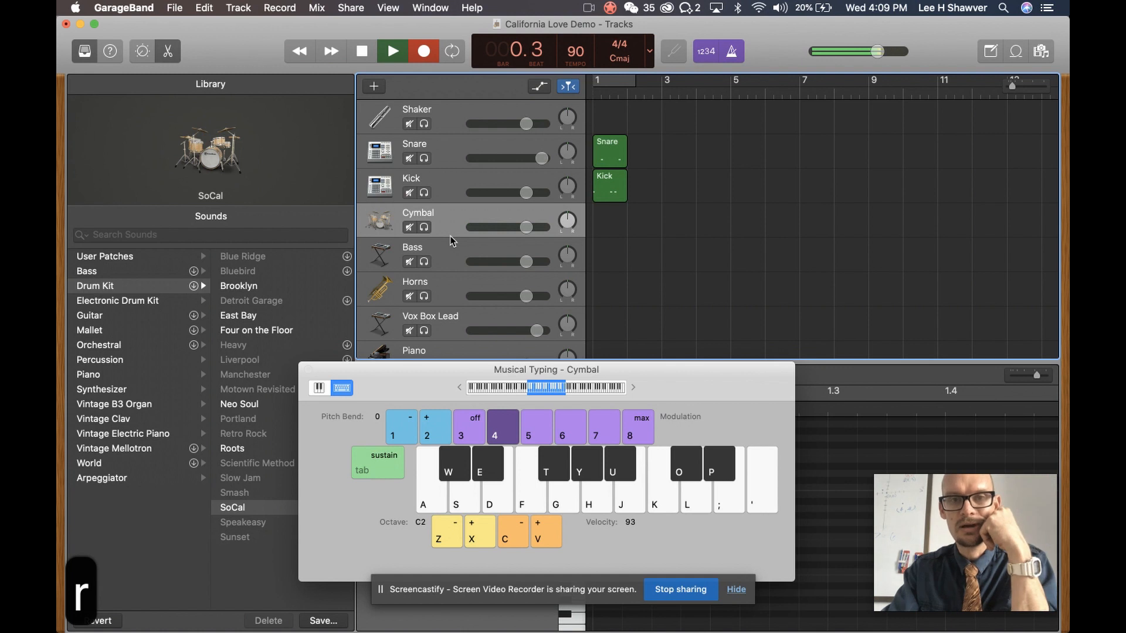
pyautogui.press('f')
pyautogui.press('space')
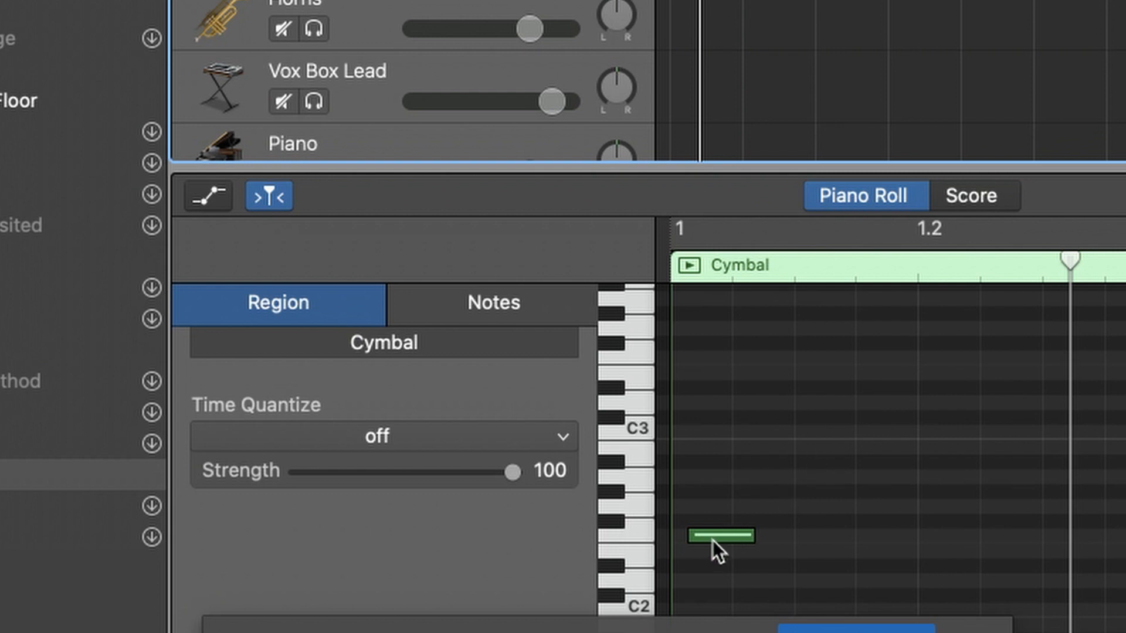
# Move the cymbal note exactly onto the start of bar 1 and play back the snare, kick and cymbal together
pyautogui.click(714, 536)
pyautogui.moveTo(714, 536); pyautogui.dragTo(699, 537)
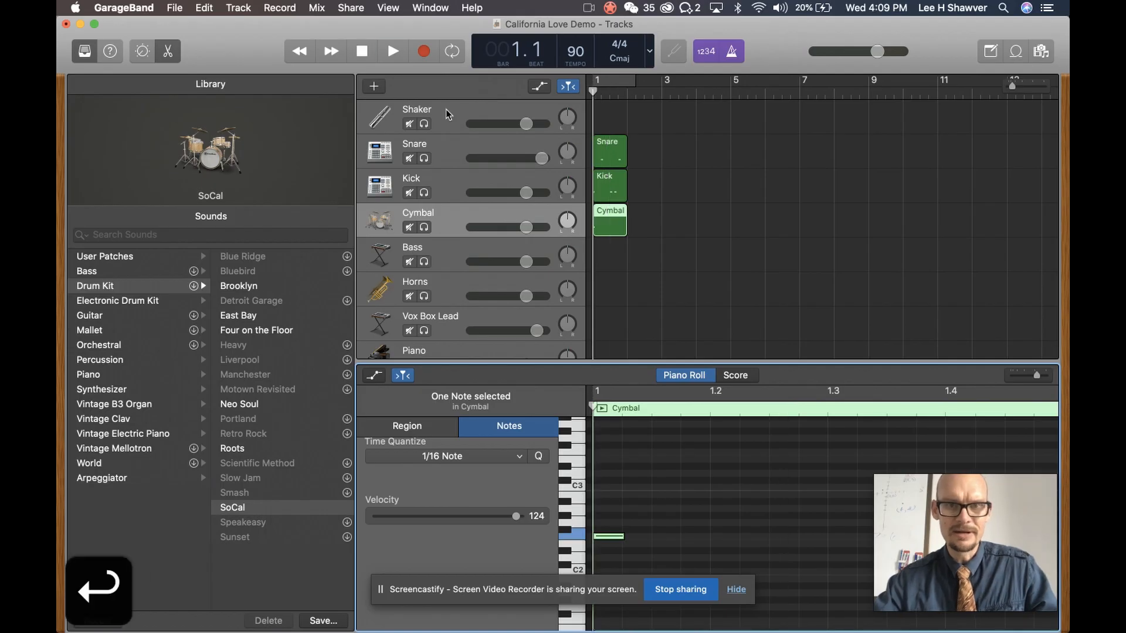
pyautogui.press('space')
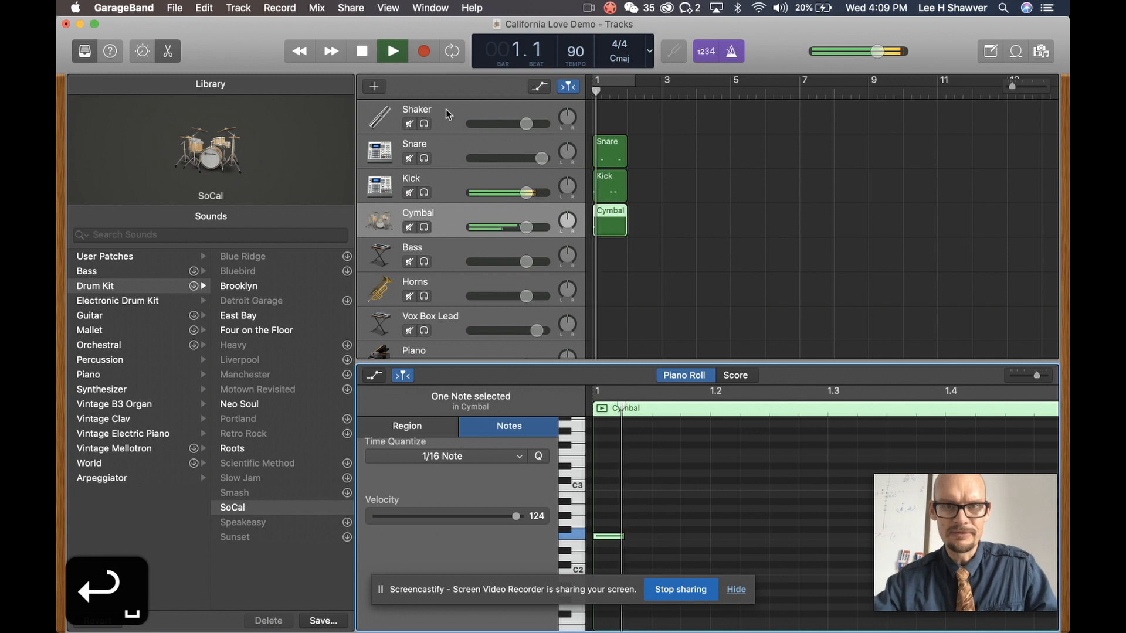
pyautogui.press('space')
# Select the Shaker track, return the playhead to bar 1 and locate Shaker 2 Performance in the Percussion Performance Patches
pyautogui.click(442, 121)
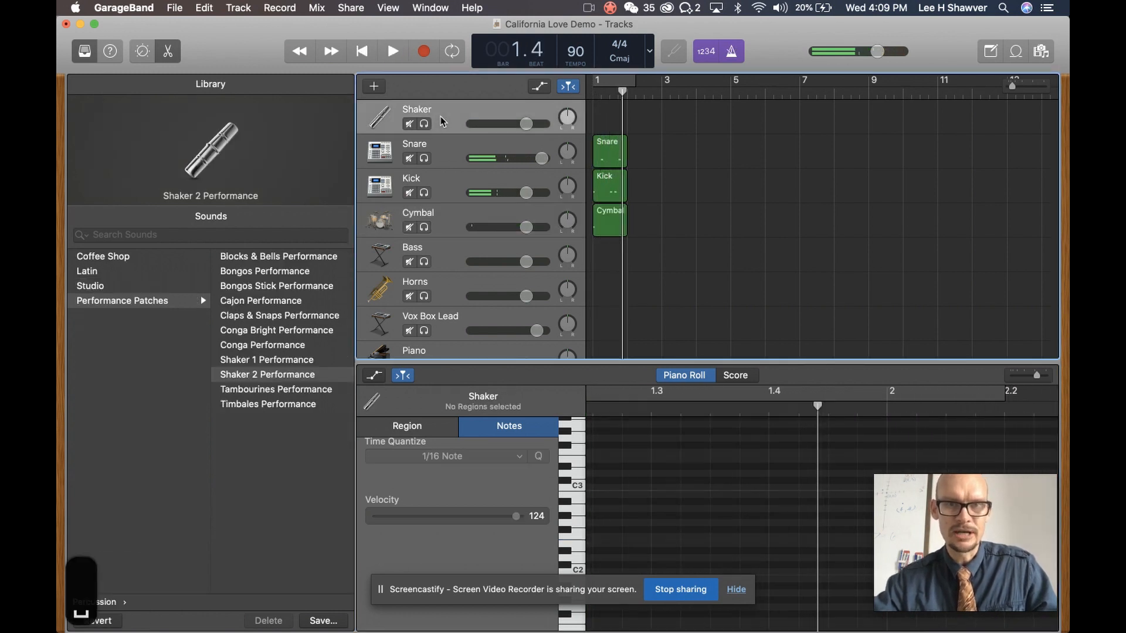
pyautogui.moveTo(620, 92); pyautogui.dragTo(577, 94)
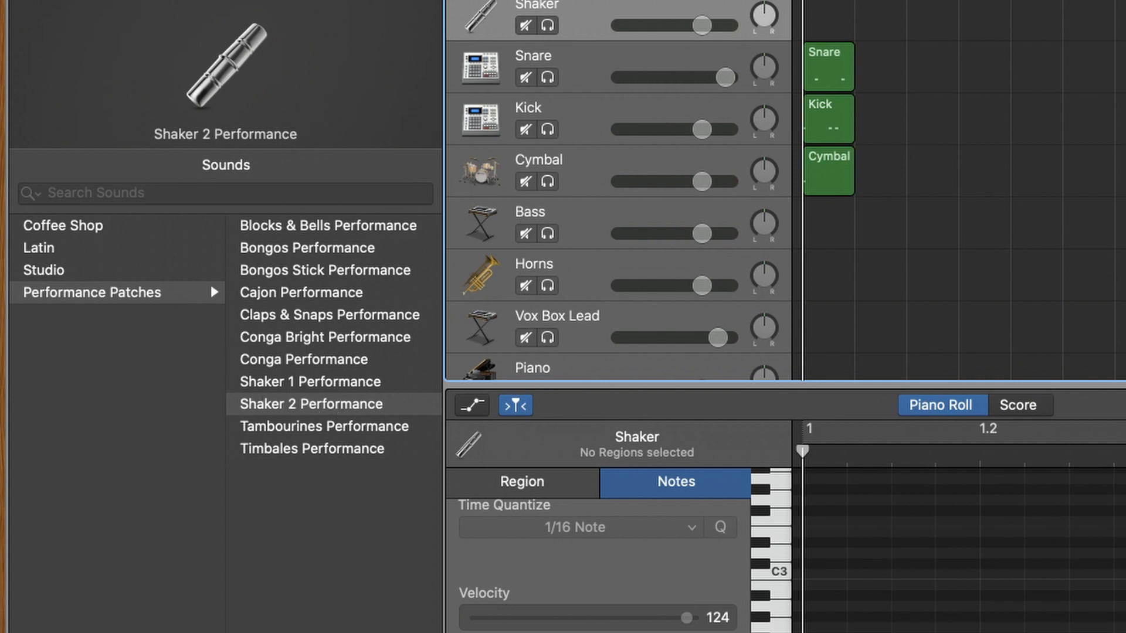
pyautogui.hscroll(-5, 225, 422)
pyautogui.click(56, 384)
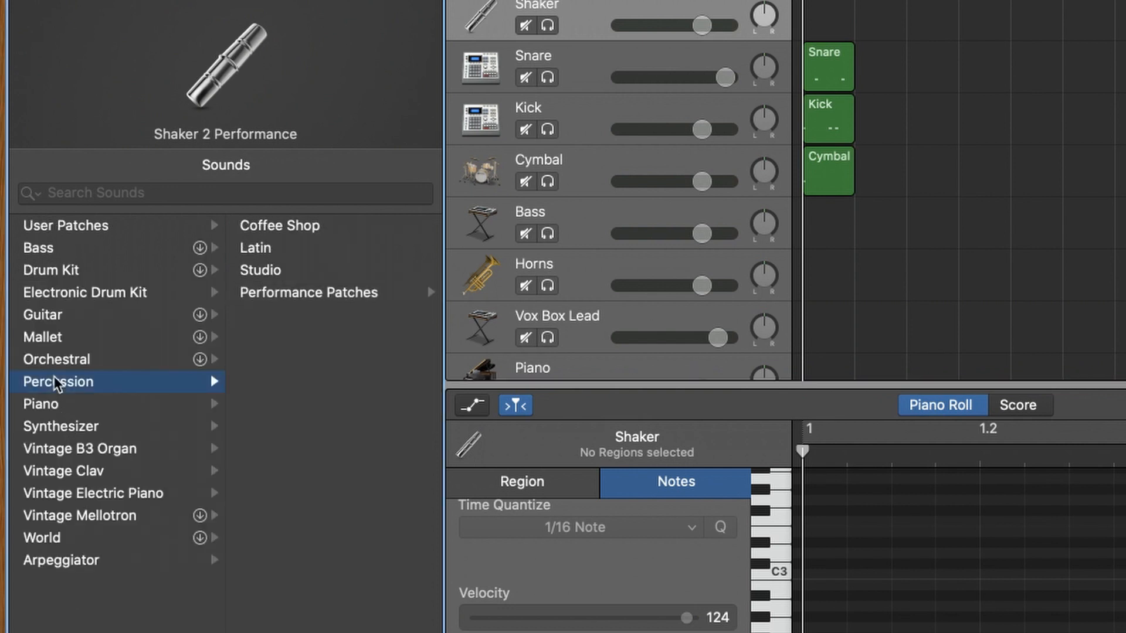
pyautogui.click(272, 298)
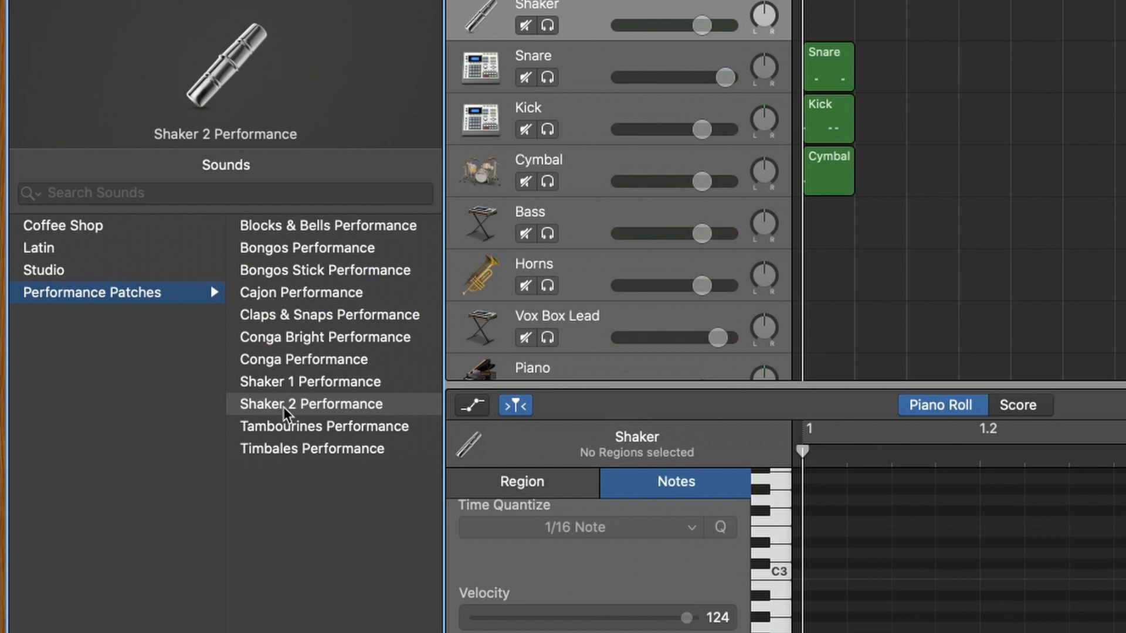
# Open Musical Typing for the Shaker track and audition the Shaker 2 Performance sounds from D2 up to C3
pyautogui.press('super+k')
pyautogui.press('s')
pyautogui.press('d')
pyautogui.press('f')
pyautogui.press('g')
pyautogui.press('h')
pyautogui.press('g')
pyautogui.press('h')
pyautogui.press('j')
pyautogui.press('h')
pyautogui.press('h')
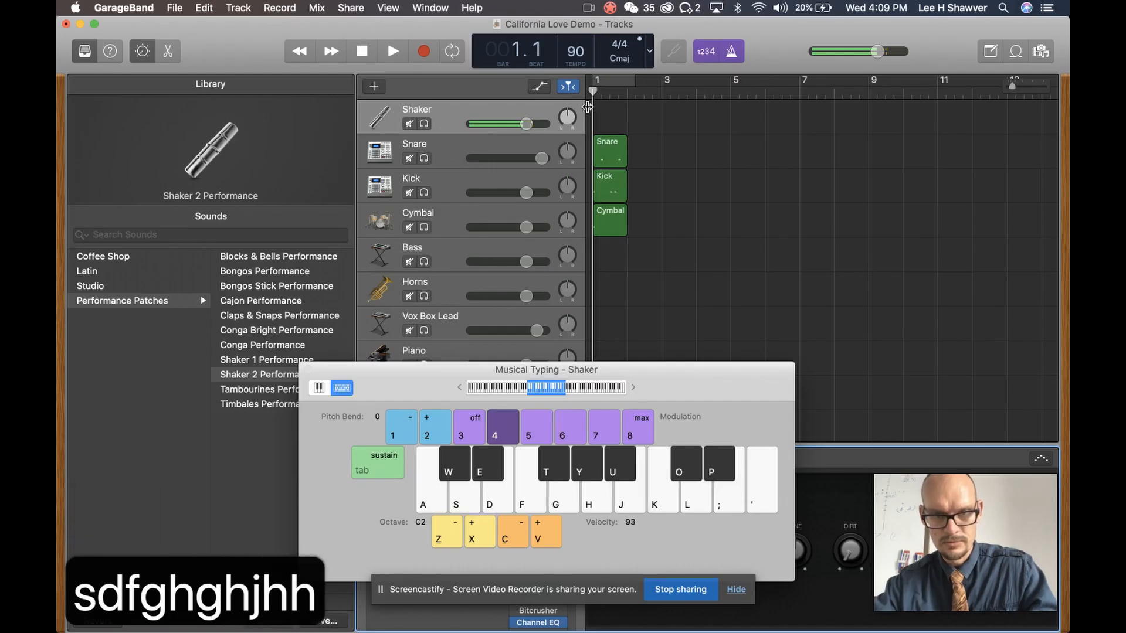
pyautogui.press('h')
pyautogui.press('j')
pyautogui.press('j')
pyautogui.press('k')
pyautogui.press('k')
pyautogui.press('k')
pyautogui.press('k')
pyautogui.press('k')
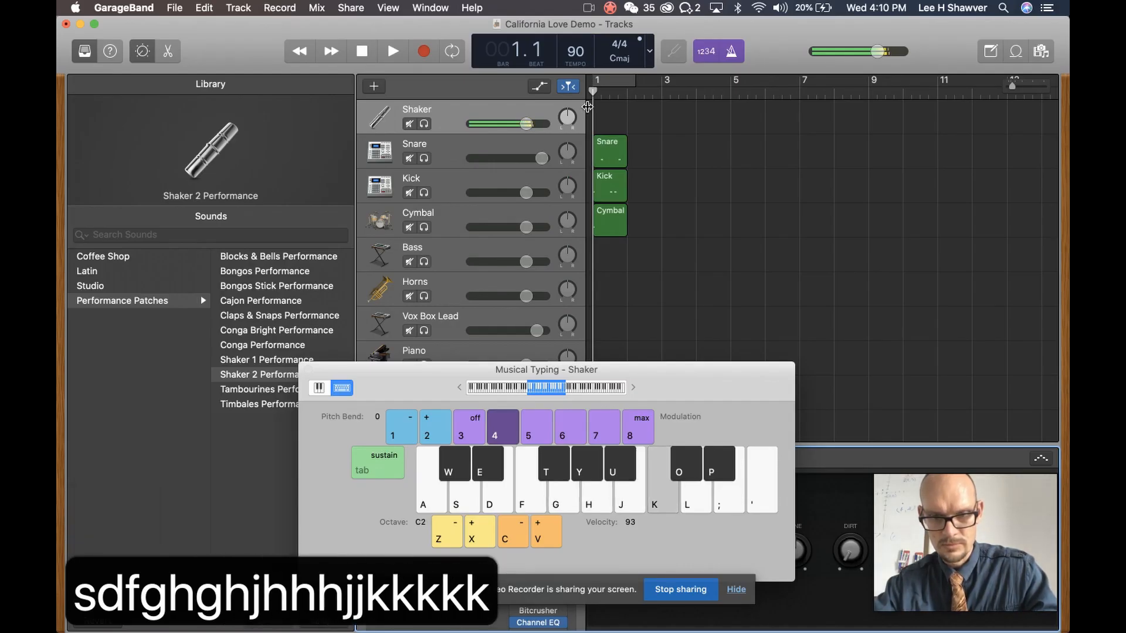
pyautogui.press('k')
pyautogui.press('k')
pyautogui.press('k')
pyautogui.press('k')
pyautogui.press('k')
pyautogui.press('k')
pyautogui.press('k')
pyautogui.press('k')
pyautogui.press('k')
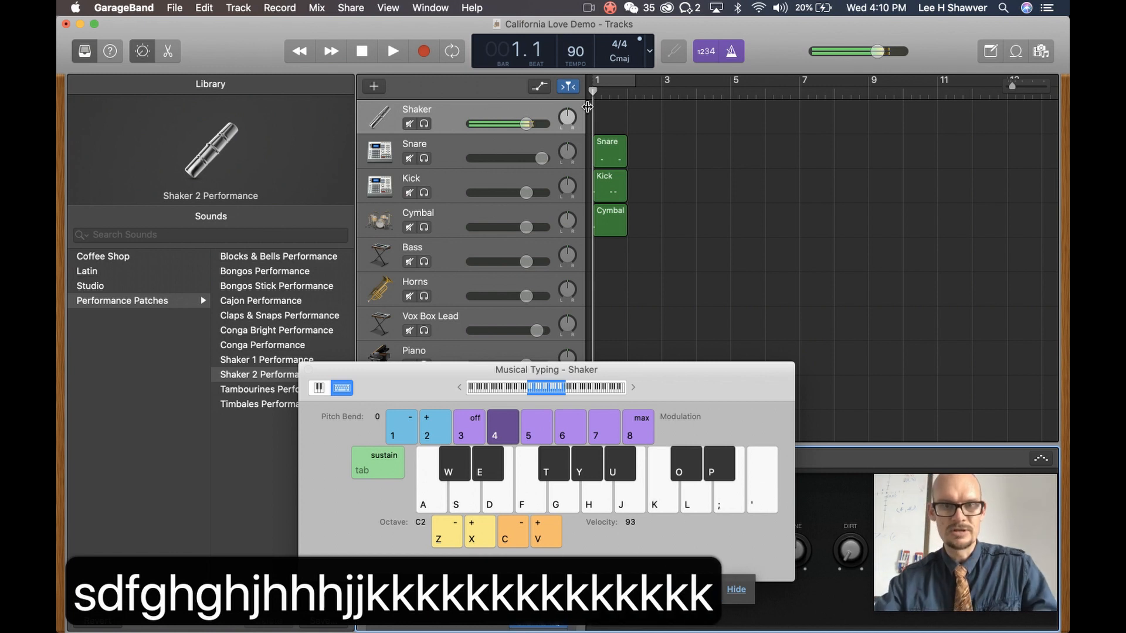
pyautogui.press('k')
pyautogui.press('Return')
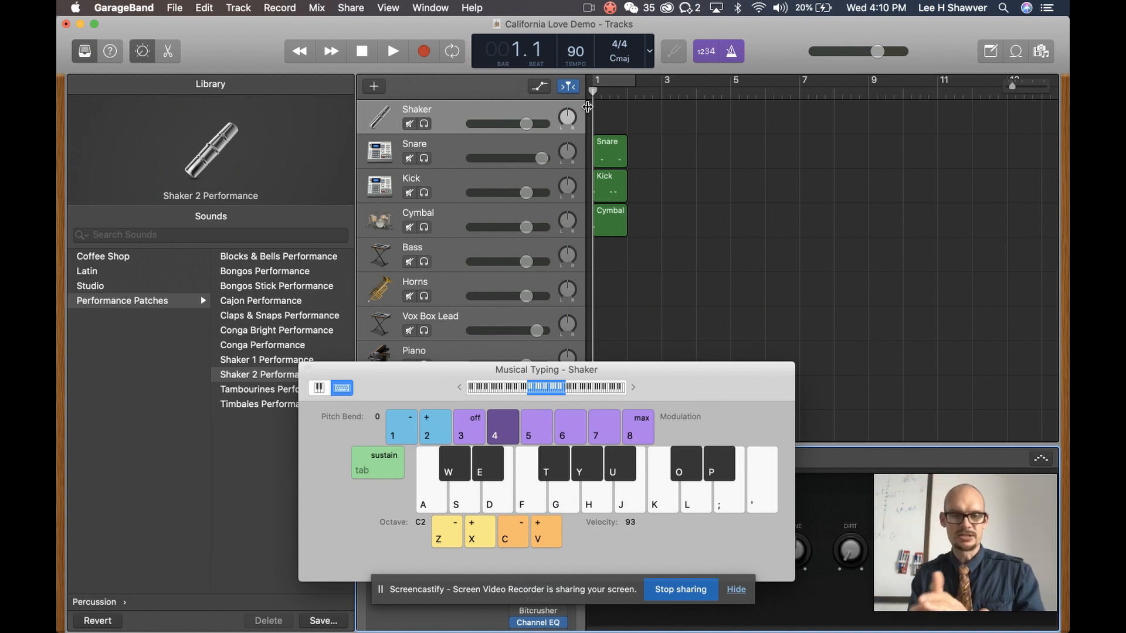
pyautogui.press('k')
pyautogui.press('k')
pyautogui.press('k')
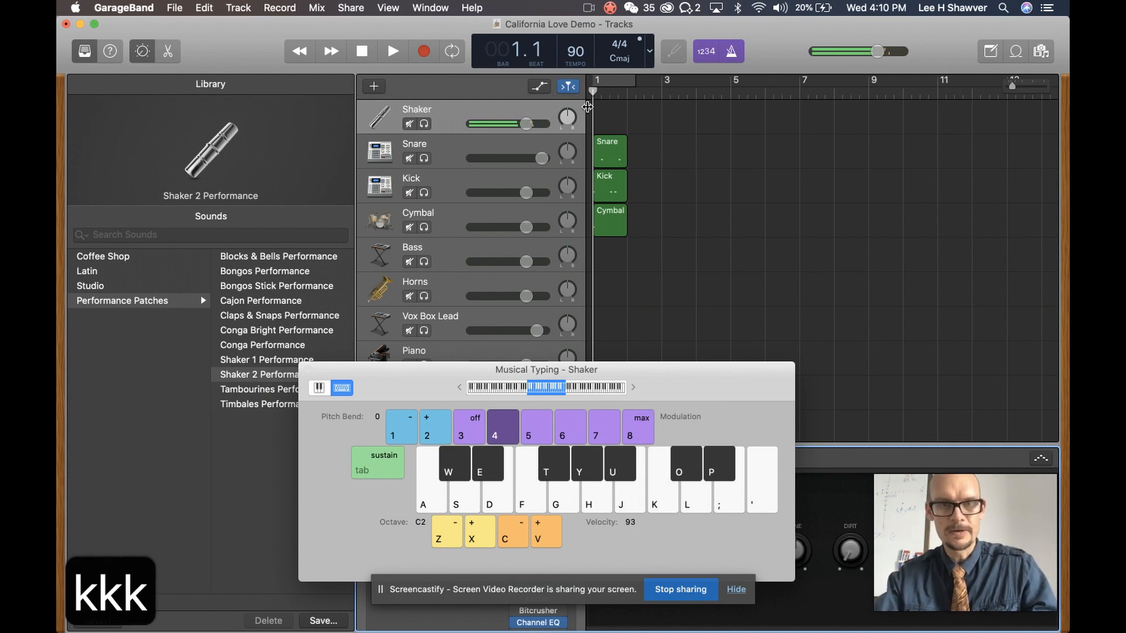
# Try to record repeated C3 shaker hits across bar 1 at tempo 90, undo the take and return to the start
pyautogui.press('r')
pyautogui.press('super+z')
pyautogui.press('Return')
pyautogui.press('r')
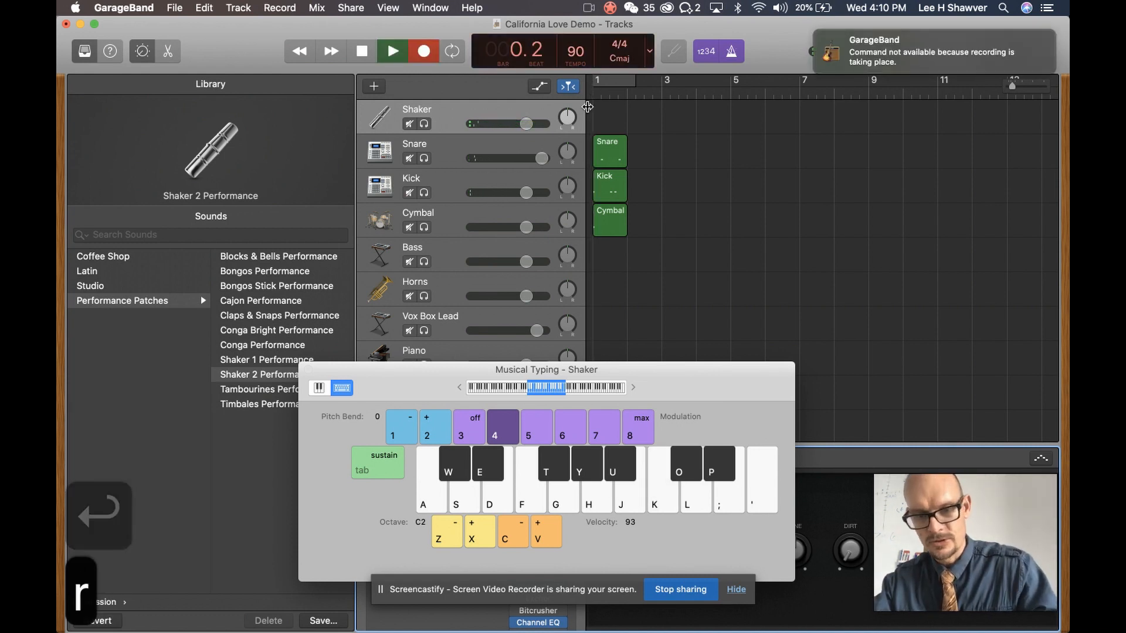
pyautogui.press('k')
pyautogui.press('k')
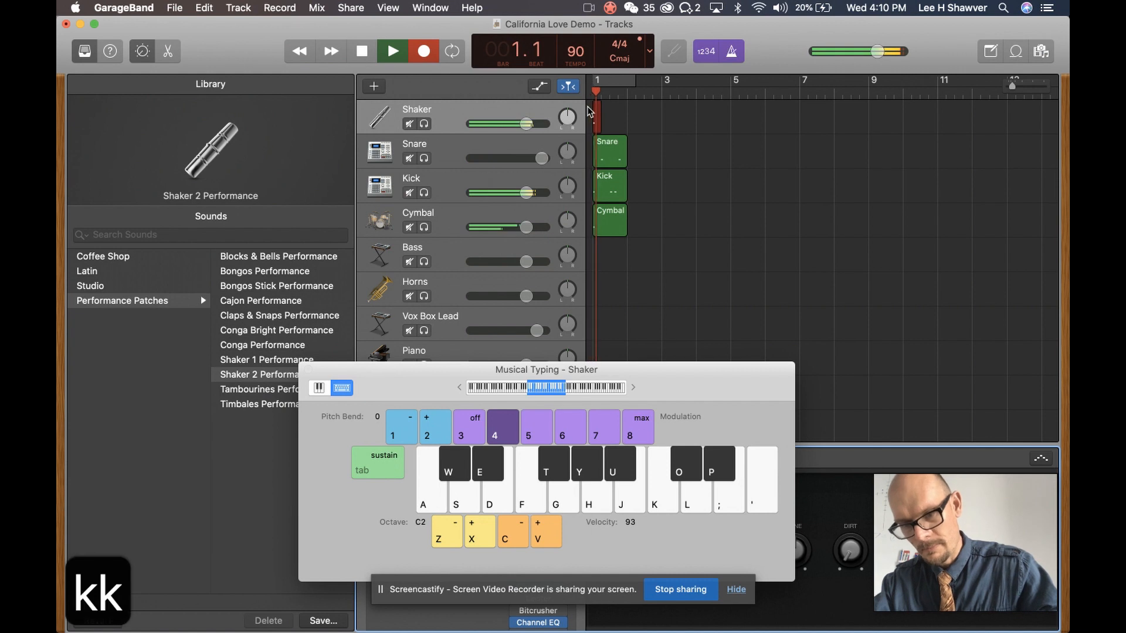
pyautogui.press('k')
pyautogui.press('k')
pyautogui.press('k')
pyautogui.press('k')
pyautogui.press('k')
pyautogui.press('k')
pyautogui.press('k')
pyautogui.press('k')
pyautogui.press('space')
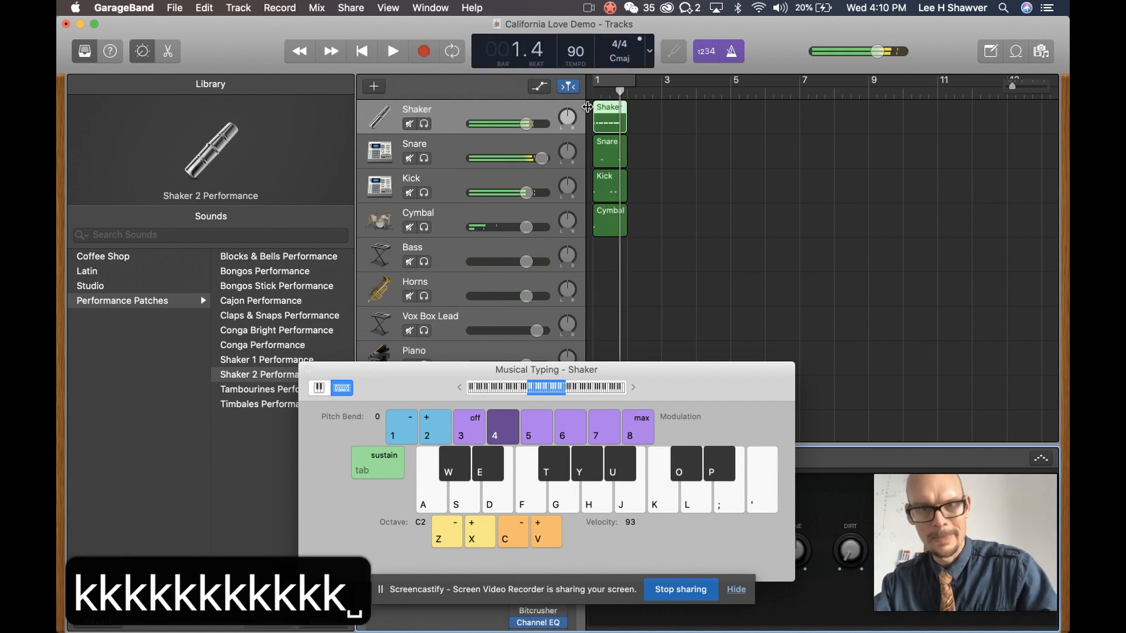
pyautogui.press('super+z')
pyautogui.press('Return')
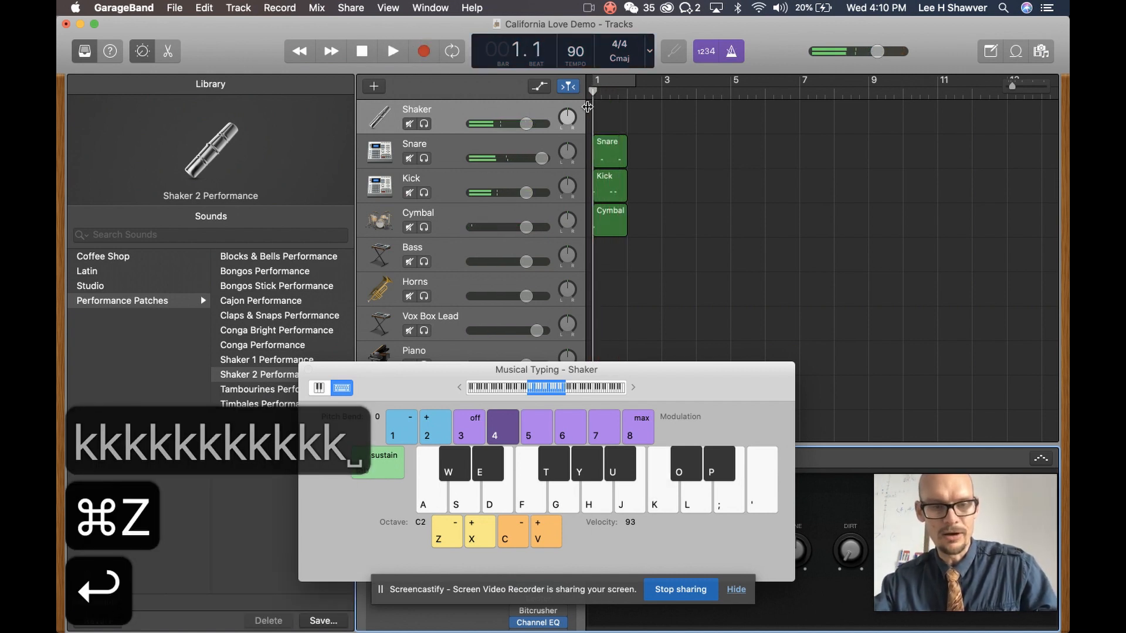
# Try a second take of the C3 shaker hits in bar 1 at tempo 90 and return to the start
pyautogui.press('r')
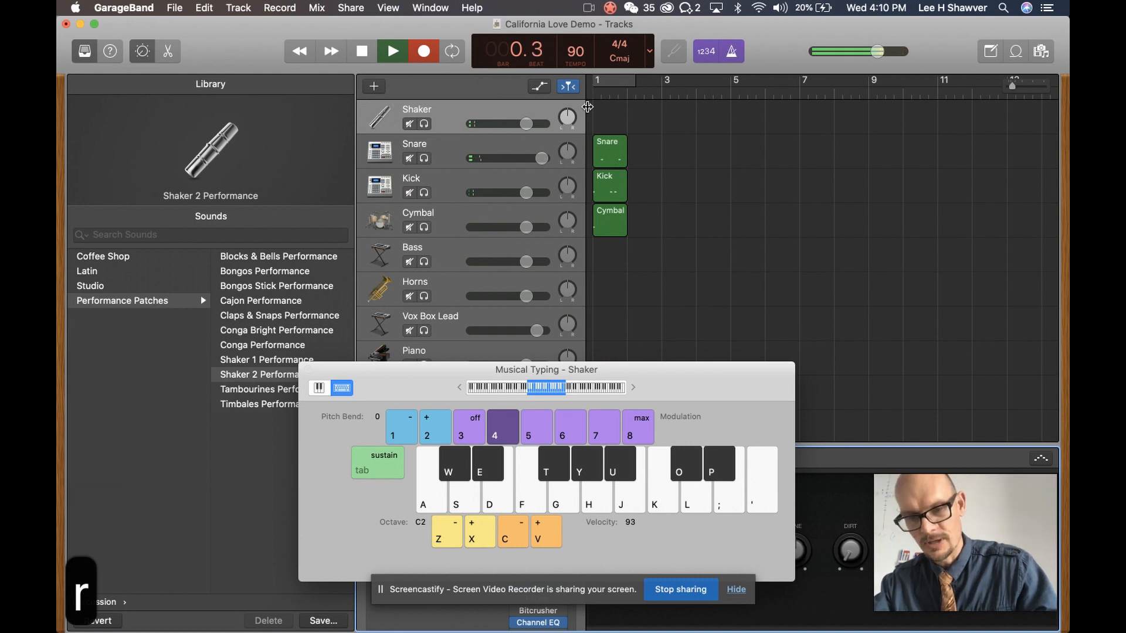
pyautogui.press('k')
pyautogui.press('k')
pyautogui.press('k')
pyautogui.press('k')
pyautogui.press('k')
pyautogui.press('k')
pyautogui.press('k')
pyautogui.press('k')
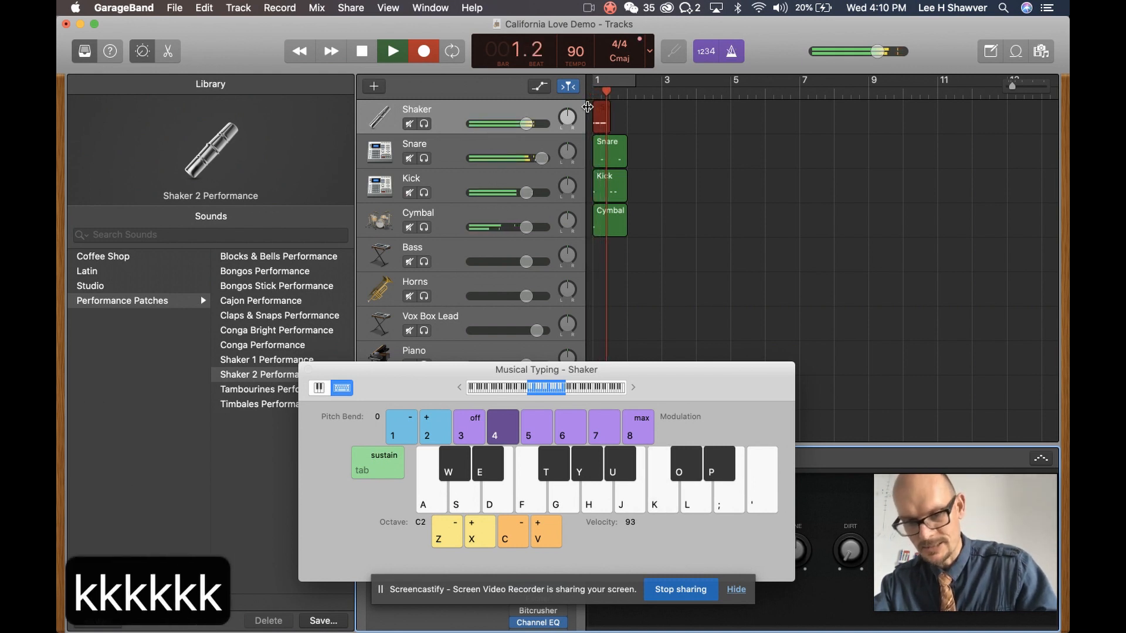
pyautogui.press('k')
pyautogui.press('k')
pyautogui.press('k')
pyautogui.press('Return')
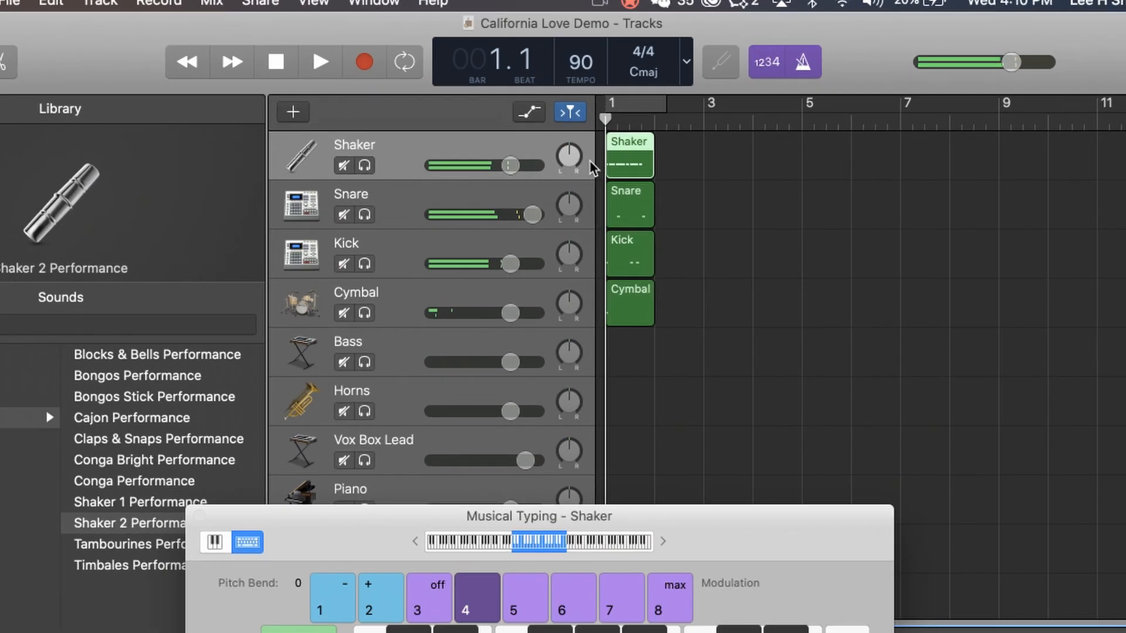
# Slow the project tempo to 58 and play back the drum patterns from the start to count eighth notes
pyautogui.doubleClick(603, 85)
pyautogui.write('66')
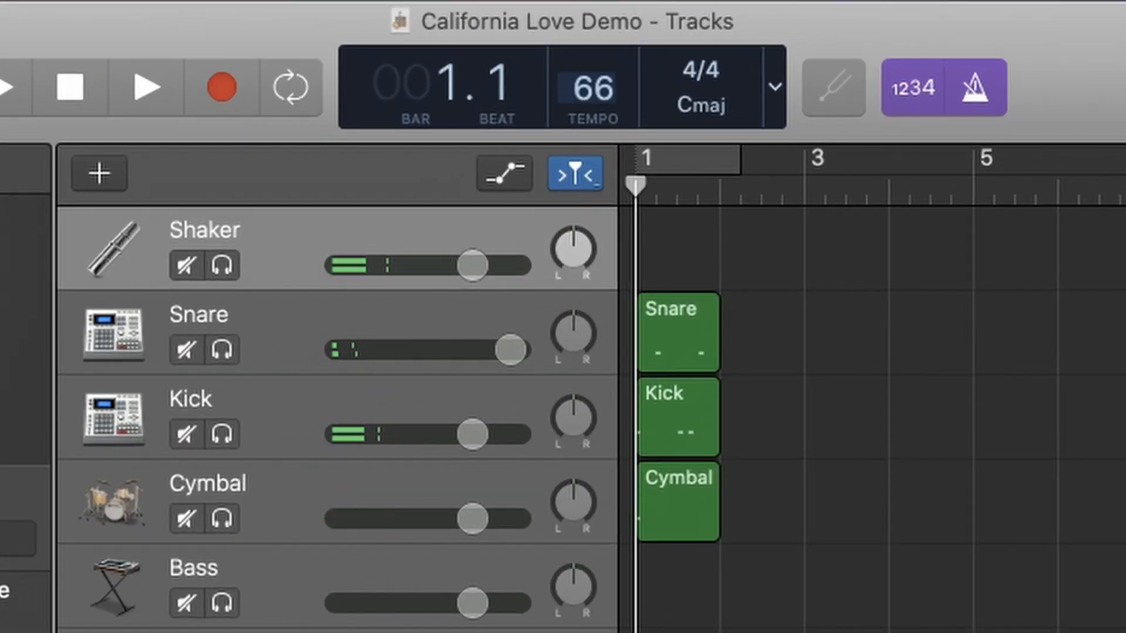
pyautogui.press('Return')
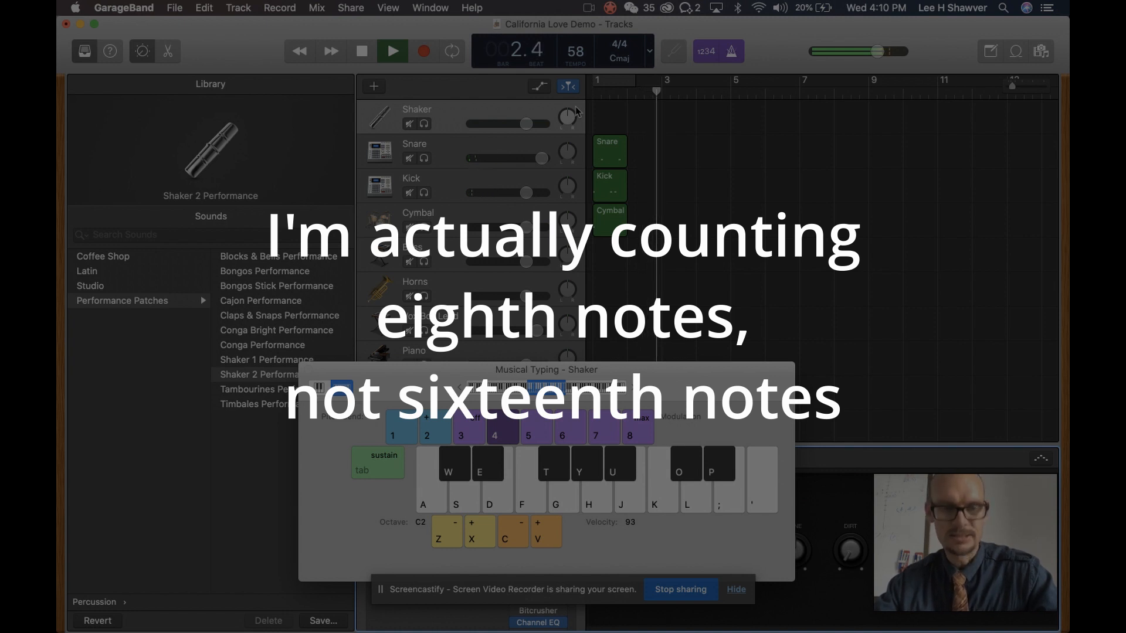
pyautogui.press('Return')
pyautogui.press('space')
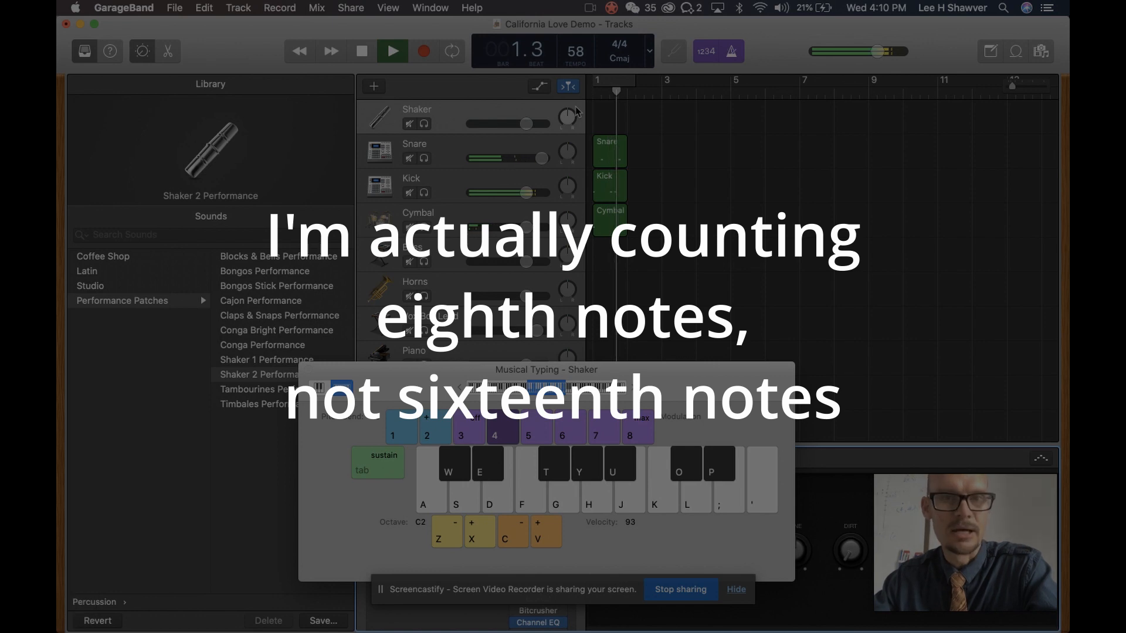
pyautogui.press('Return')
pyautogui.press('space')
pyautogui.press('Return')
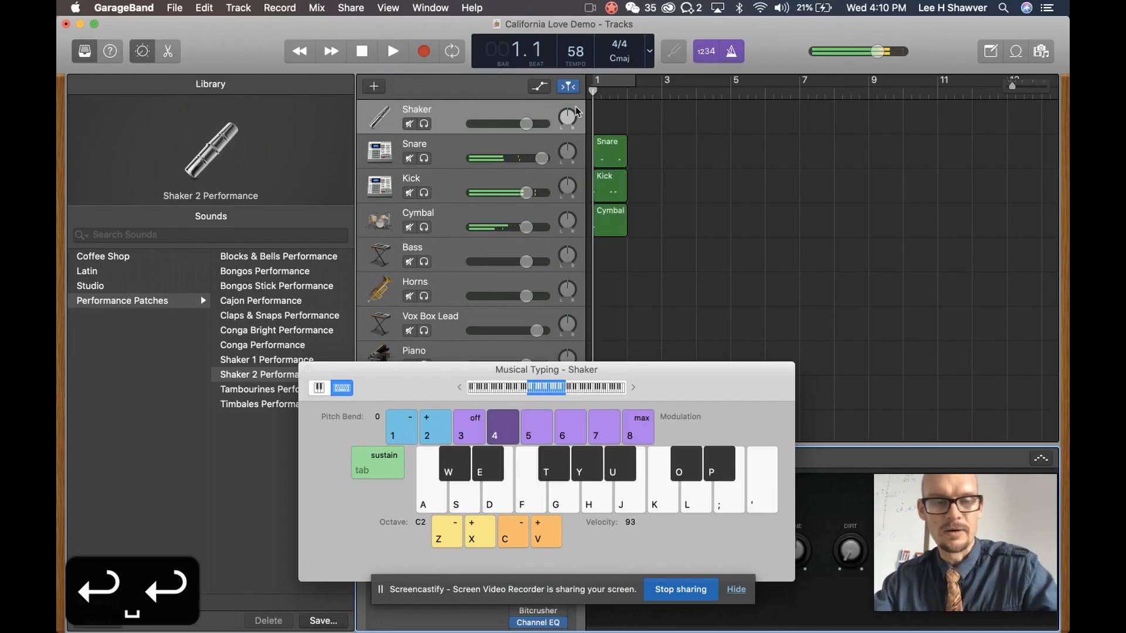
# Record C3 shaker hits on every eighth note of bar 1 at tempo 58
pyautogui.press('r')
pyautogui.press('k')
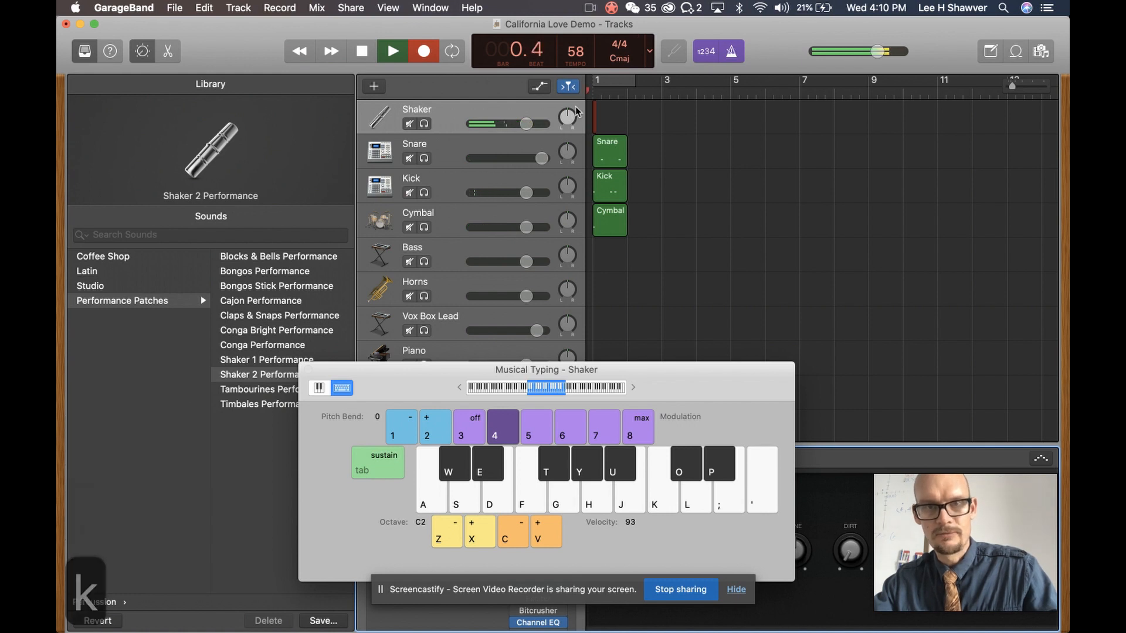
pyautogui.press('k')
pyautogui.press('k')
pyautogui.press('k')
pyautogui.press('k')
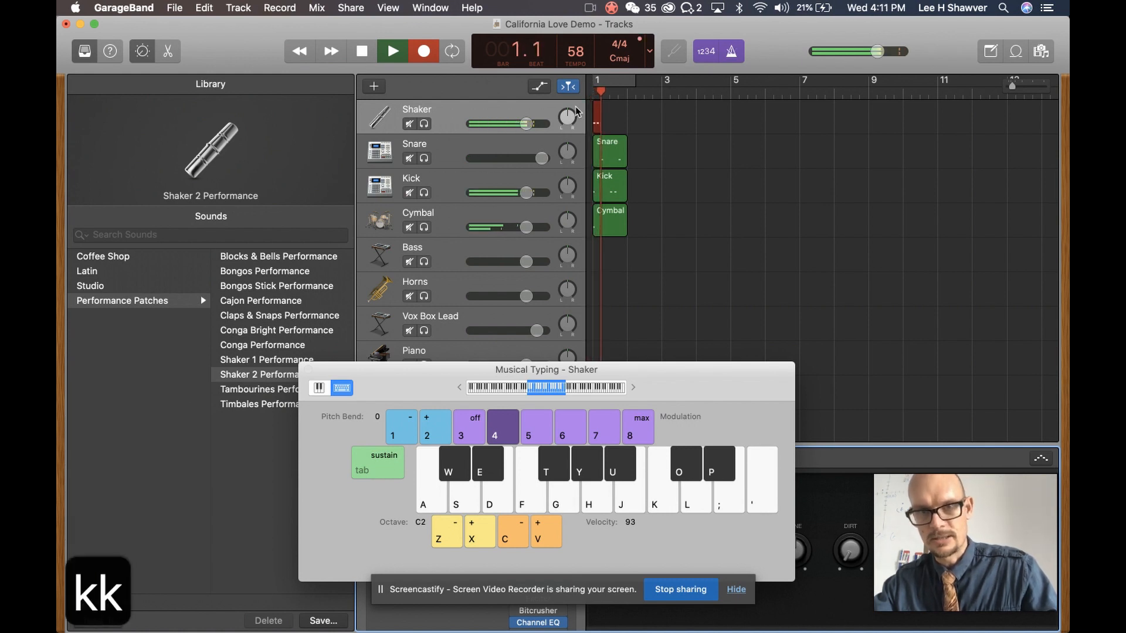
pyautogui.press('k')
pyautogui.press('k')
pyautogui.press('k')
pyautogui.press('k')
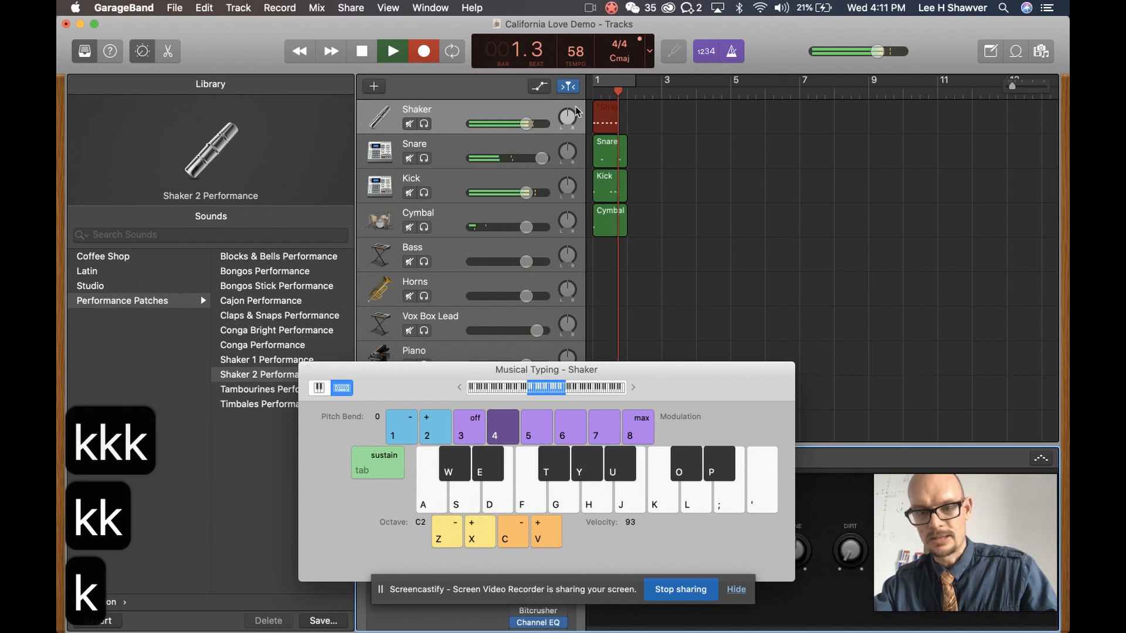
pyautogui.press('space')
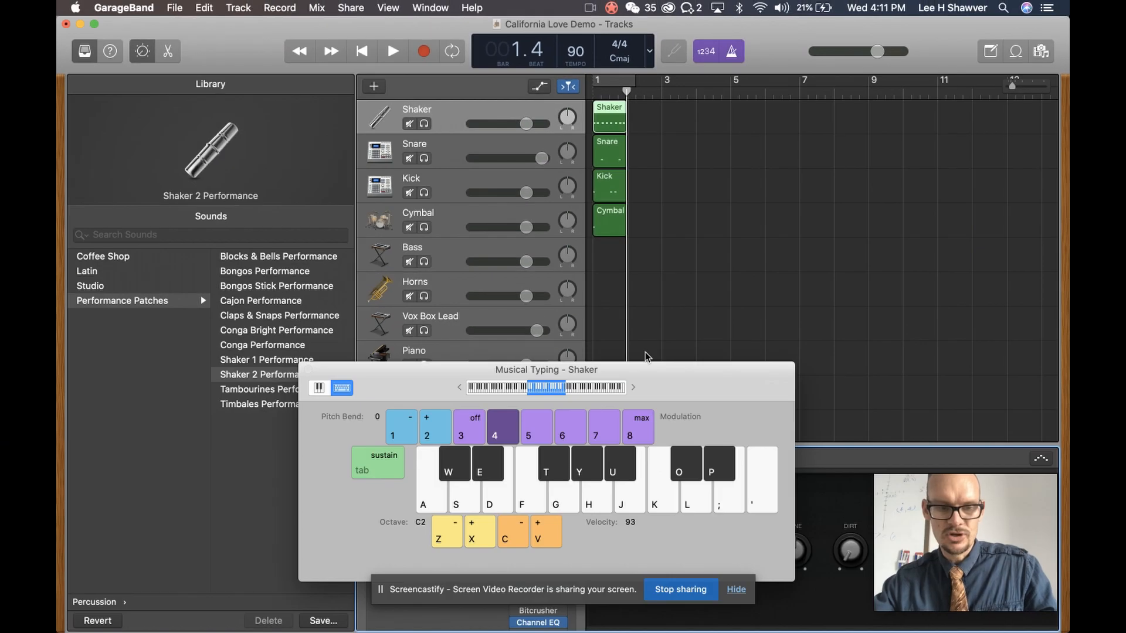
# Open the Shaker region's notes, quantize all of them to 1/16 Note and play the bar back from the start
pyautogui.press('super+k')
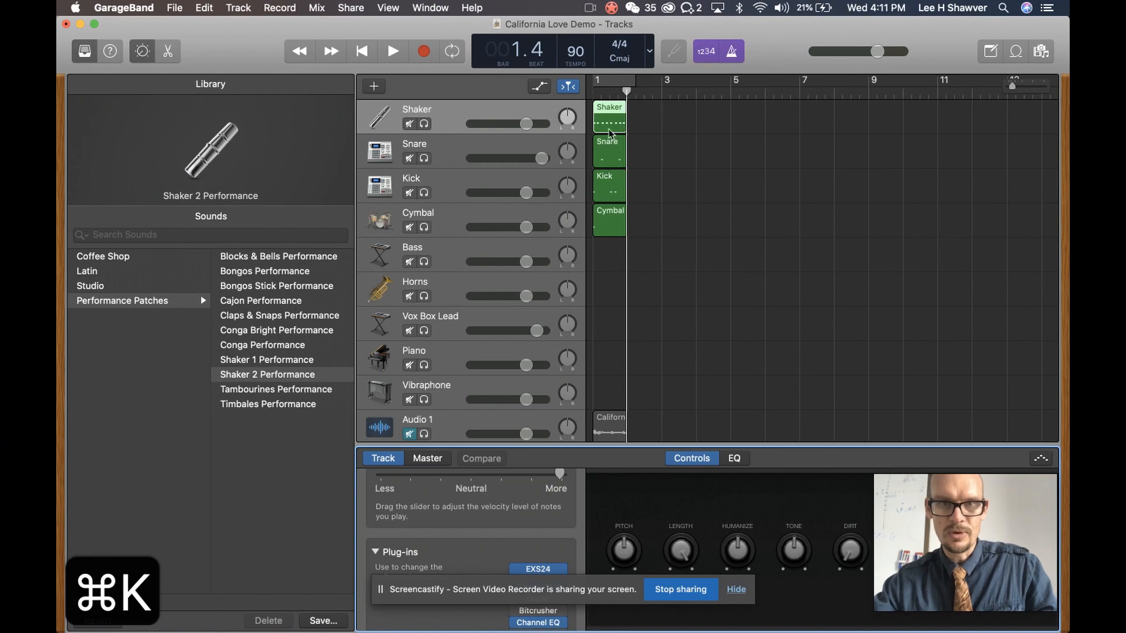
pyautogui.doubleClick(608, 108)
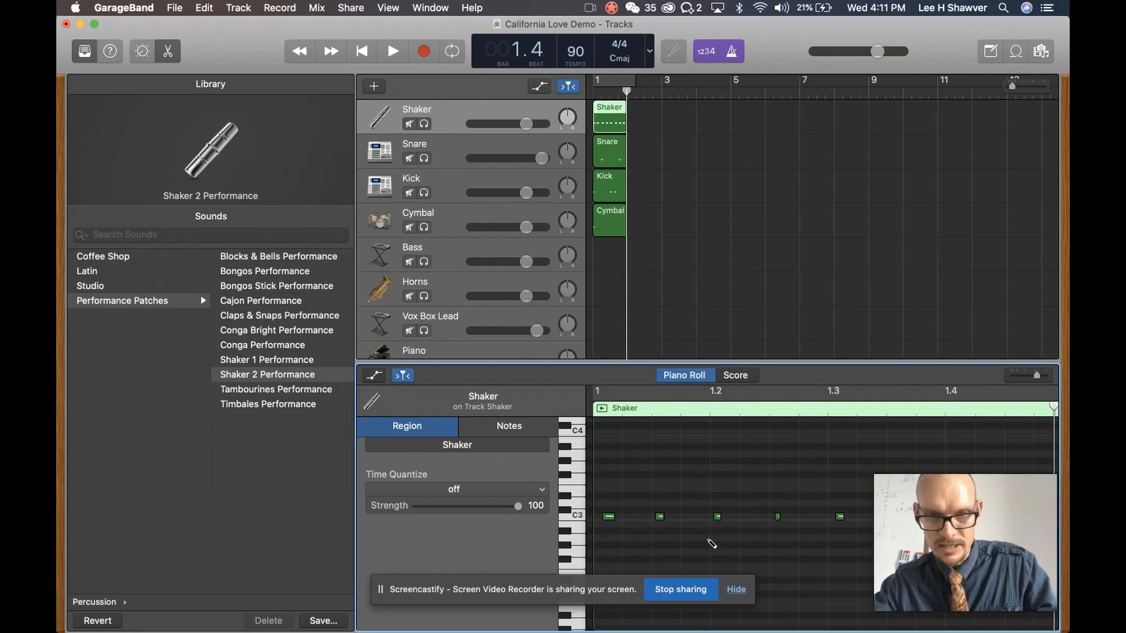
pyautogui.press('super+a')
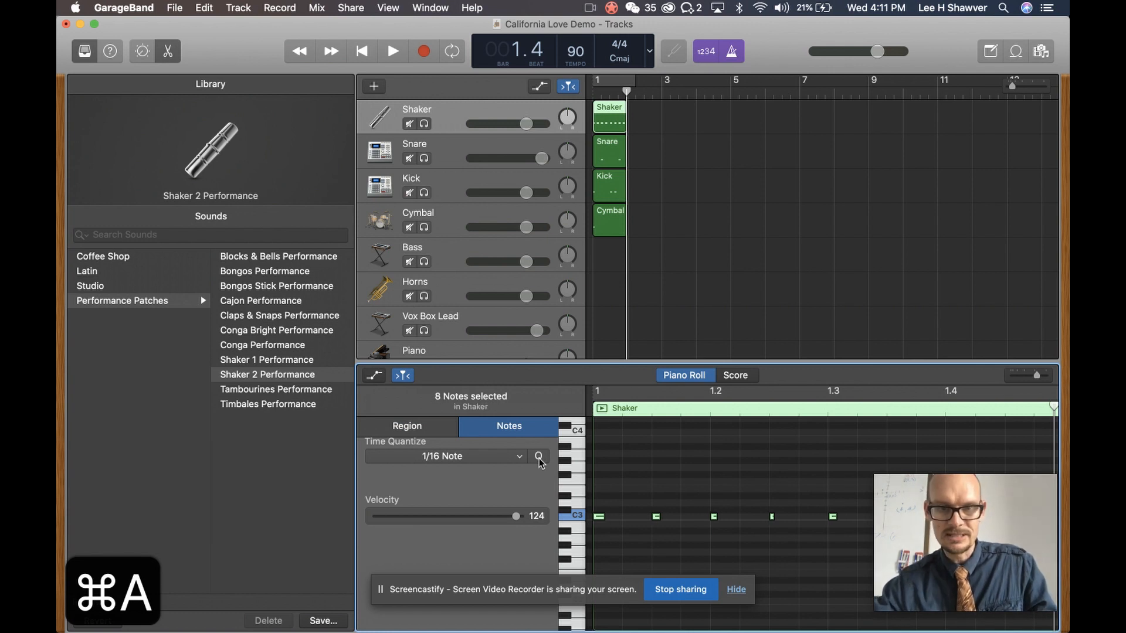
pyautogui.press('Return')
pyautogui.press('space')
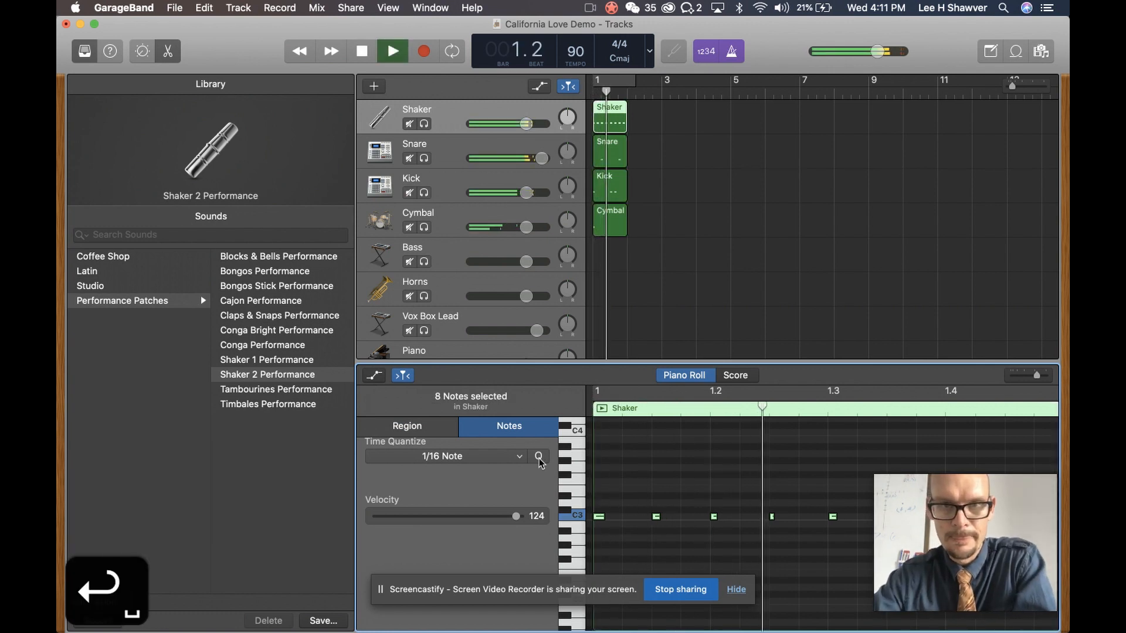
pyautogui.press('space')
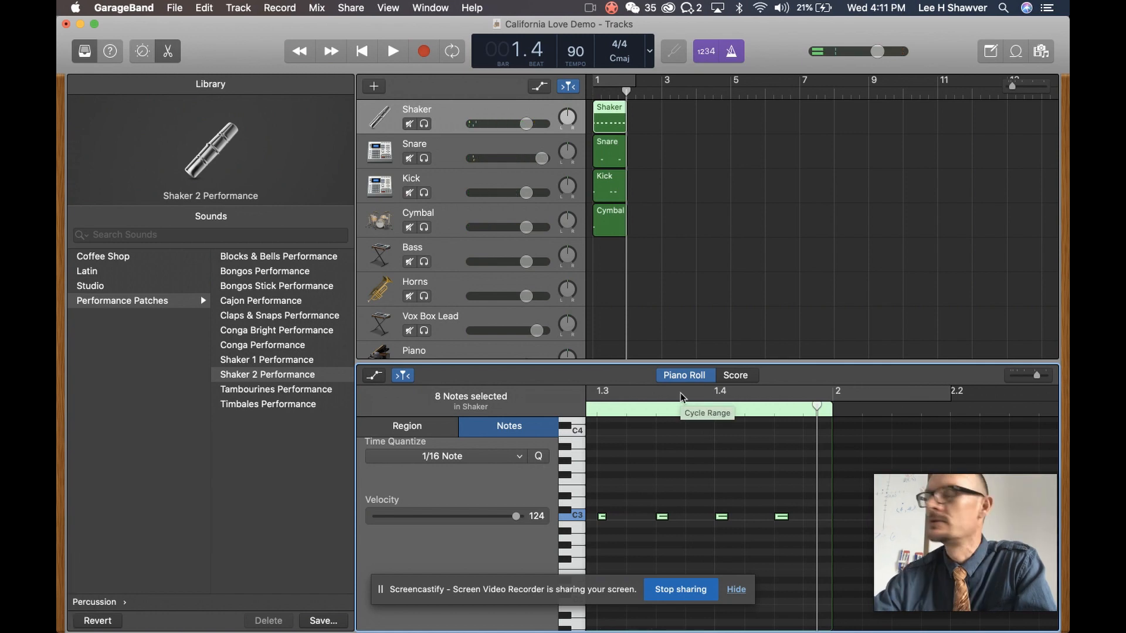
# Switch to Microsoft Edge and listen to the opening of the California Love video on YouTube as a reference
pyautogui.press('super+Tab')
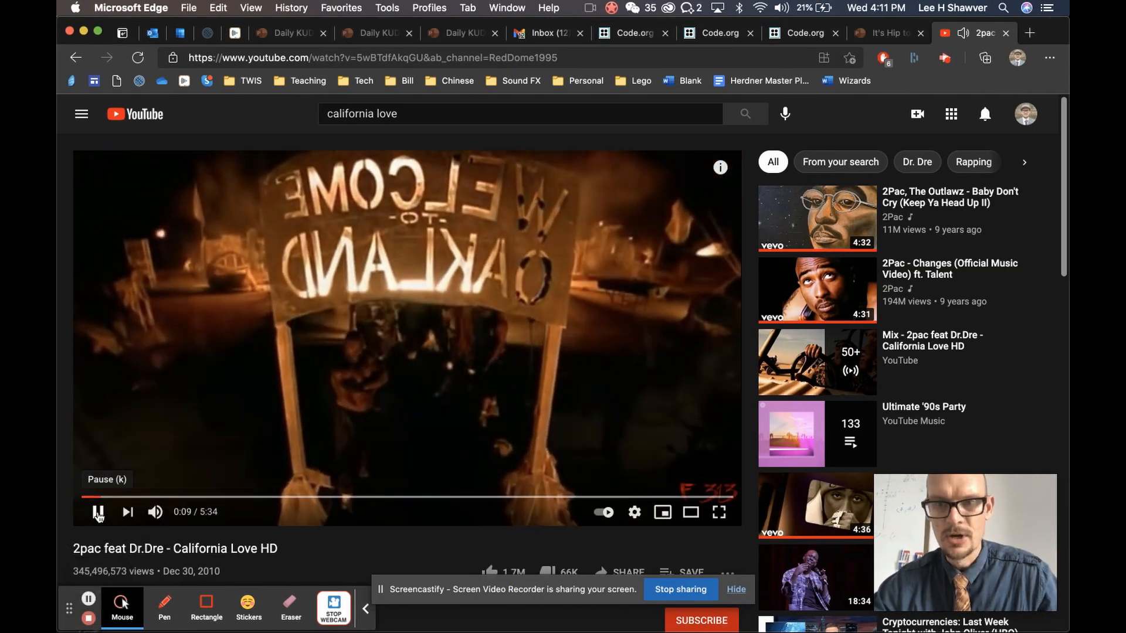
pyautogui.press('space')
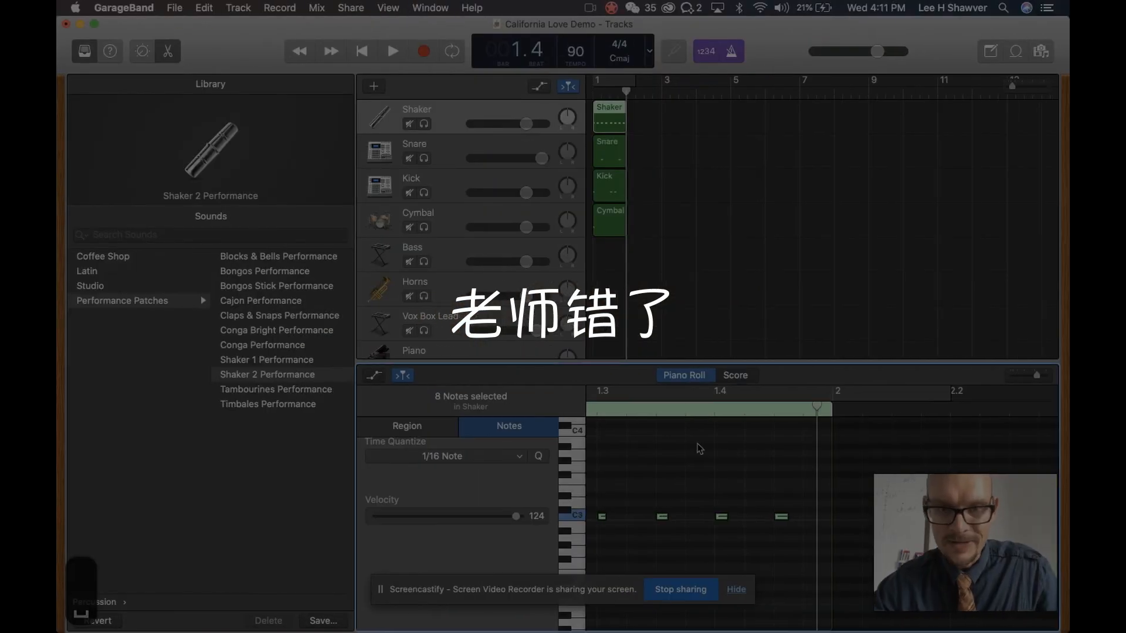
# Back in GarageBand, copy all the C3 shaker notes one sixteenth note later to fill the gaps and play back the bar
pyautogui.hscroll(-5, 674, 508)
pyautogui.scroll(-3, 674, 508)
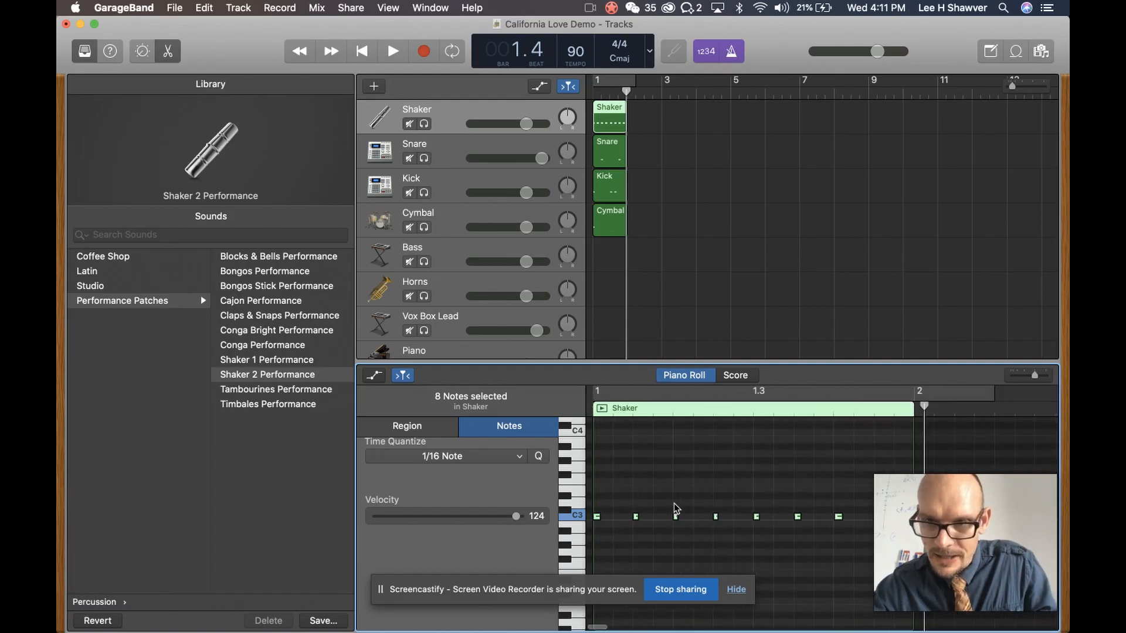
pyautogui.scroll(5, 674, 509)
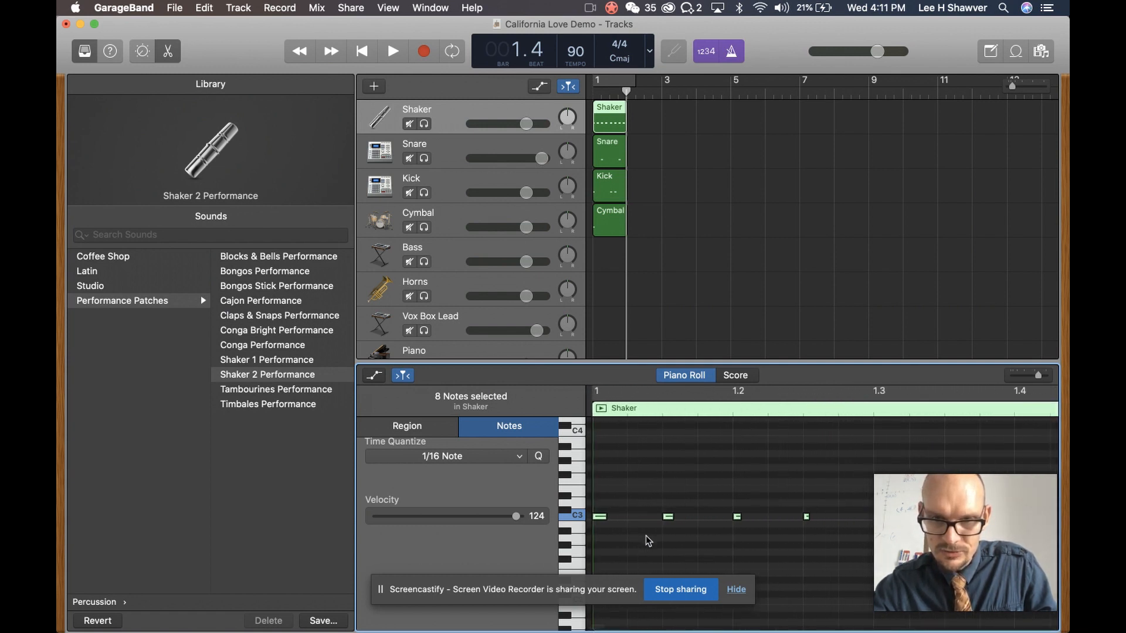
pyautogui.hscroll(-2, 720, 530)
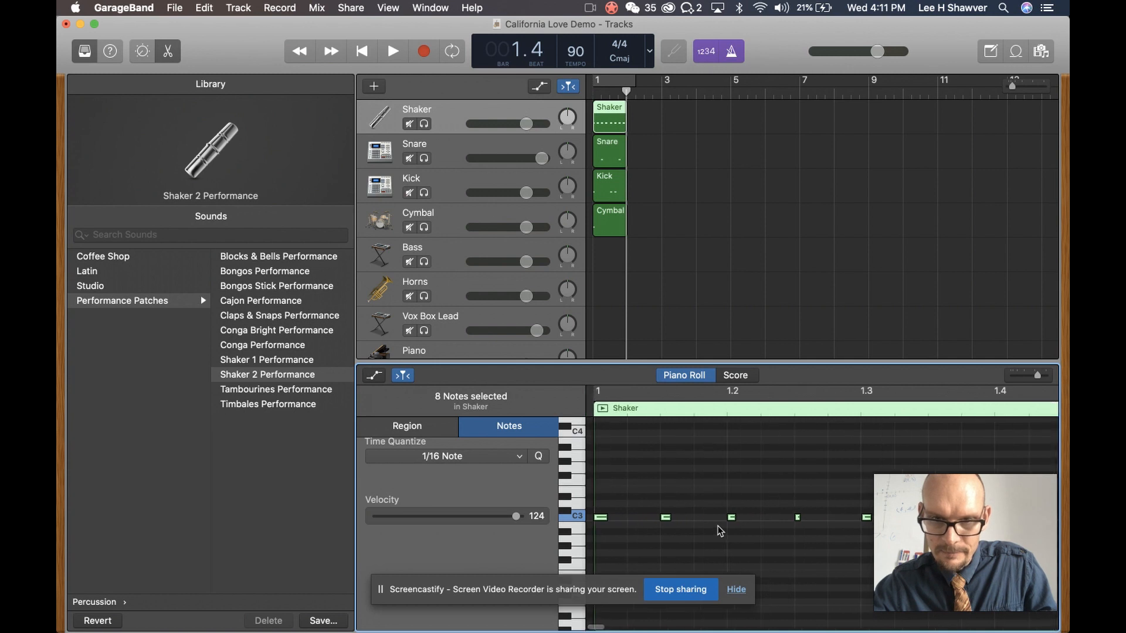
pyautogui.press('super+a')
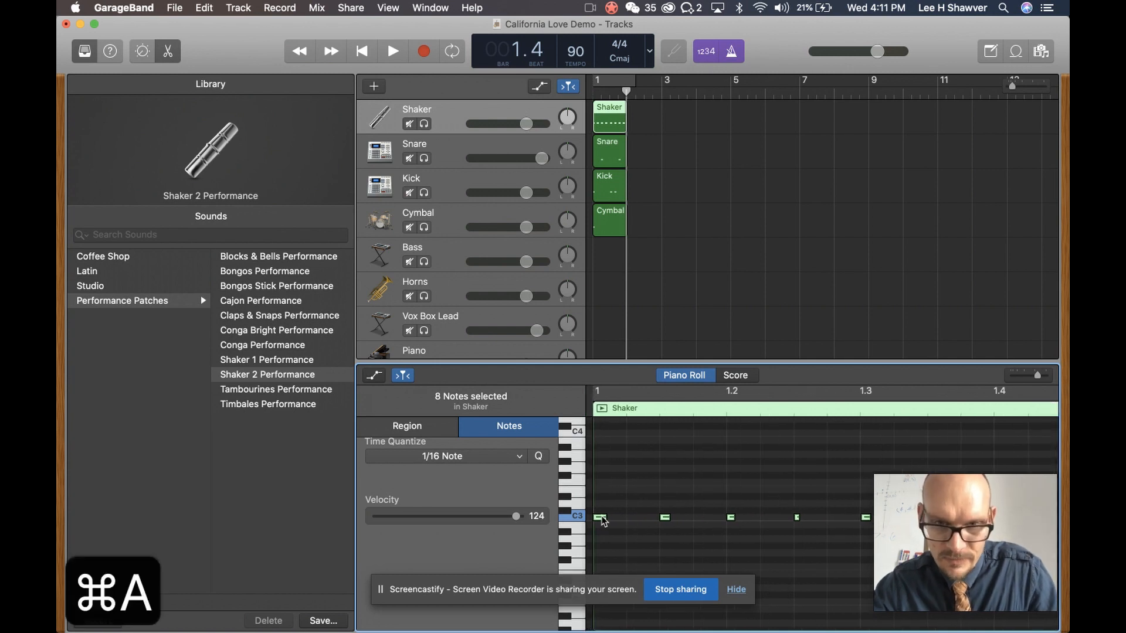
pyautogui.keyDown('alt'); pyautogui.click(600, 518); pyautogui.keyUp('alt')
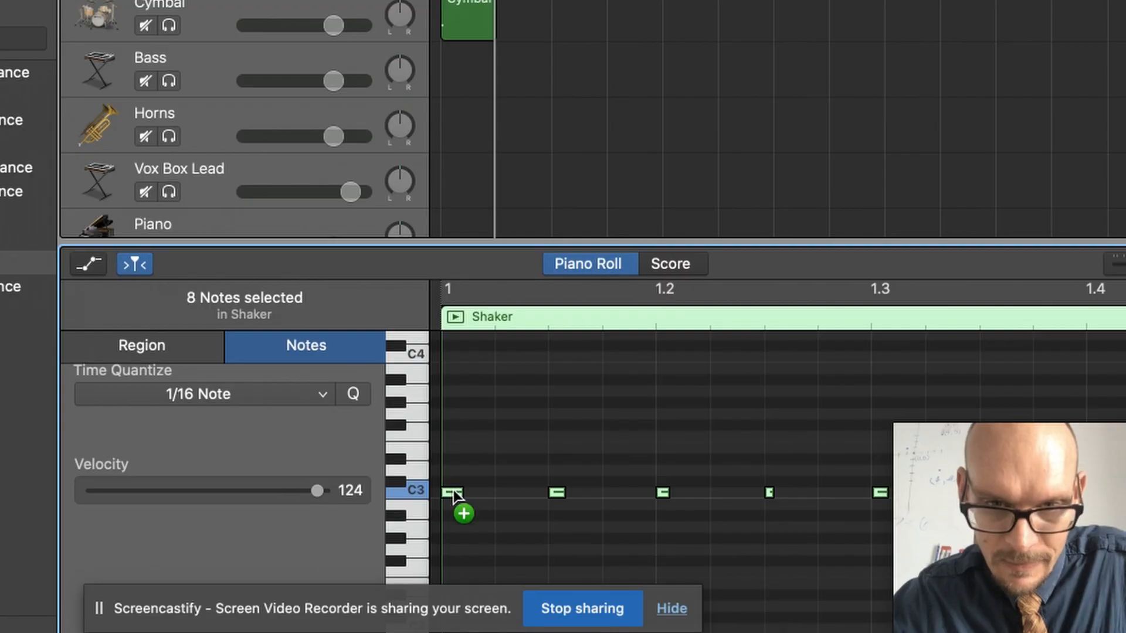
pyautogui.keyDown('alt'); pyautogui.moveTo(452, 493); pyautogui.dragTo(505, 494); pyautogui.keyUp('alt')
pyautogui.press('Return')
pyautogui.press('space')
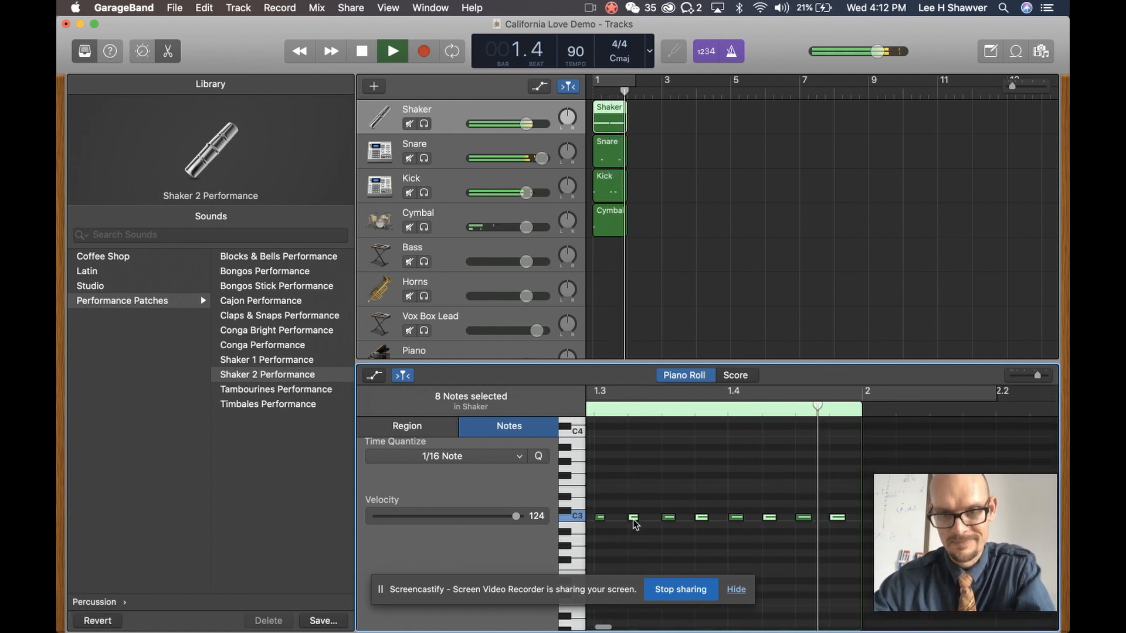
pyautogui.press('space')
# Set the velocity of the second to fourth shaker notes to 80 and of the sixth to eighth notes to 79
pyautogui.hscroll(-8, 756, 506)
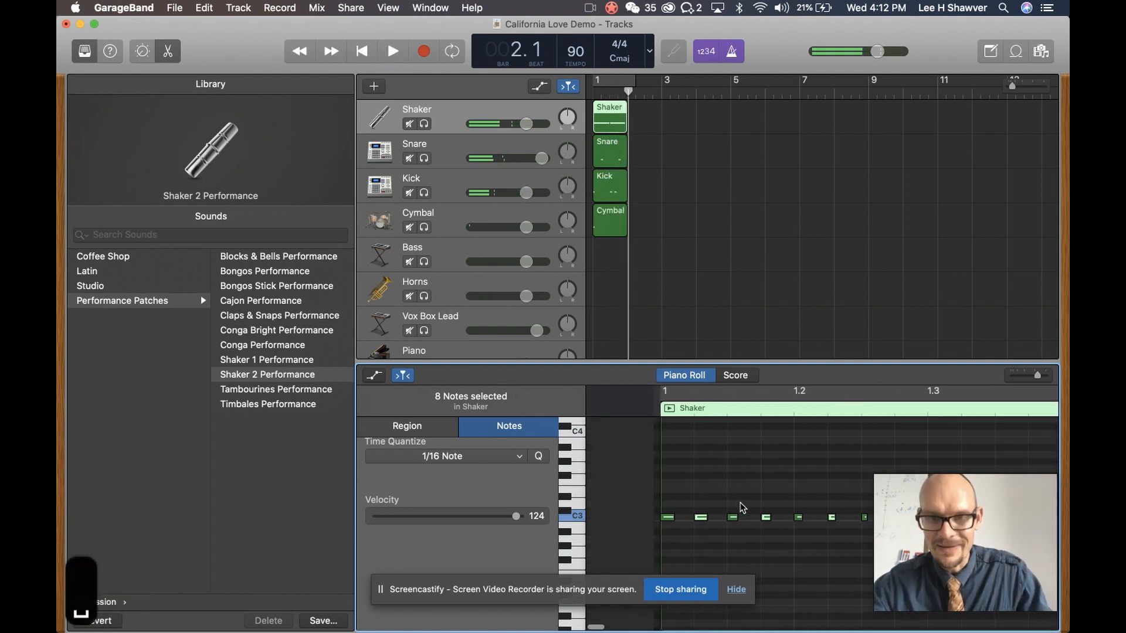
pyautogui.scroll(-2, 704, 427)
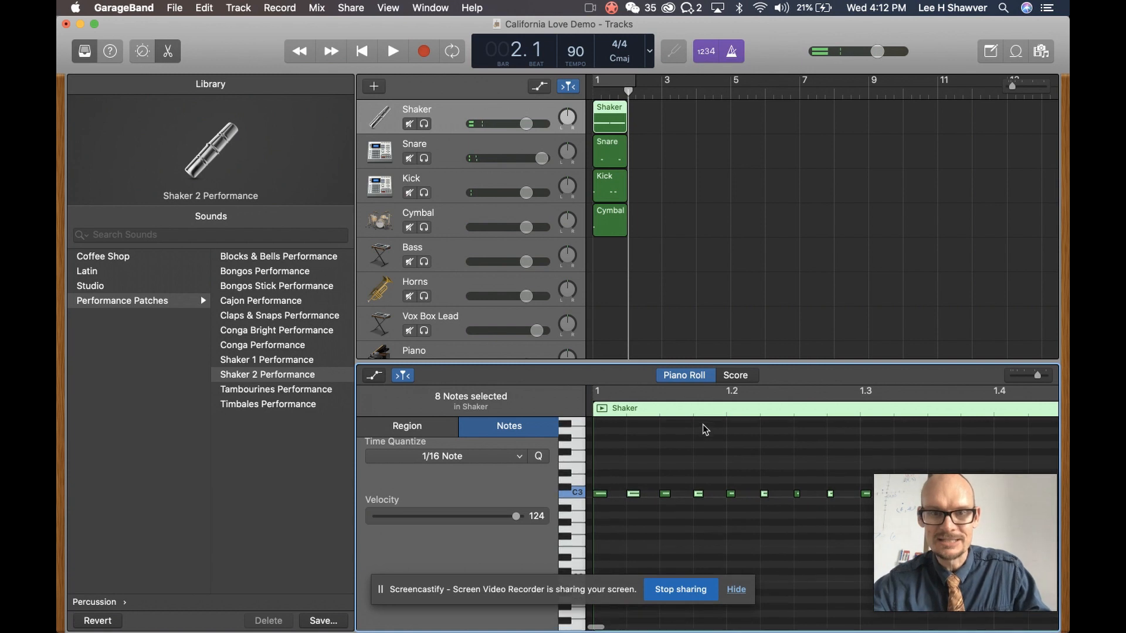
pyautogui.scroll(3, 704, 427)
pyautogui.click(940, 523)
pyautogui.moveTo(940, 524); pyautogui.dragTo(179, 498)
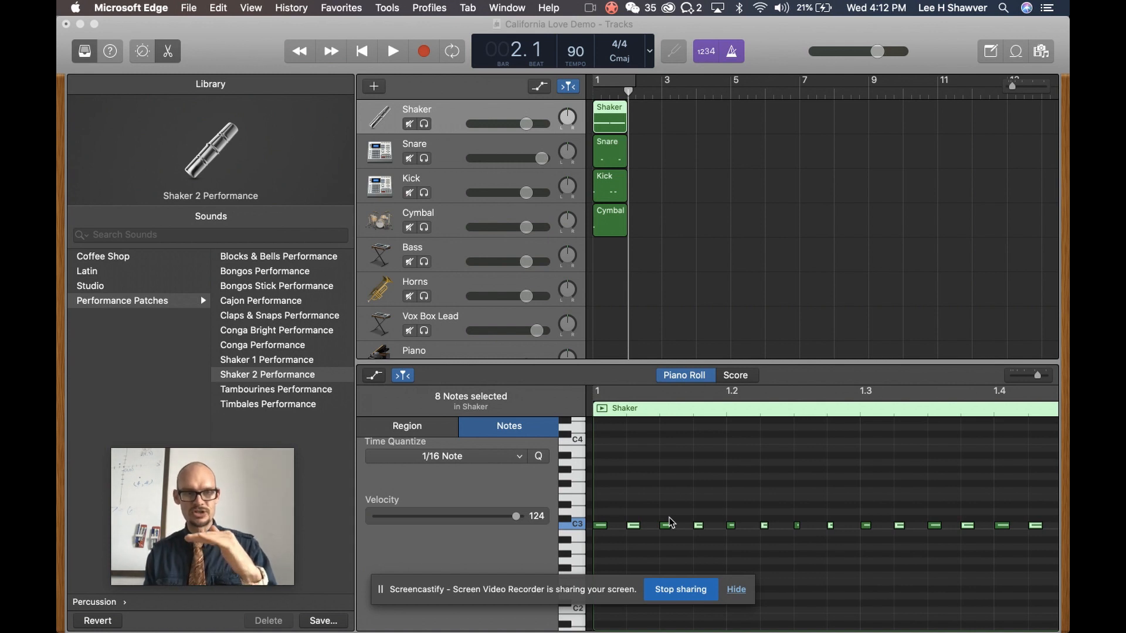
pyautogui.click(604, 527)
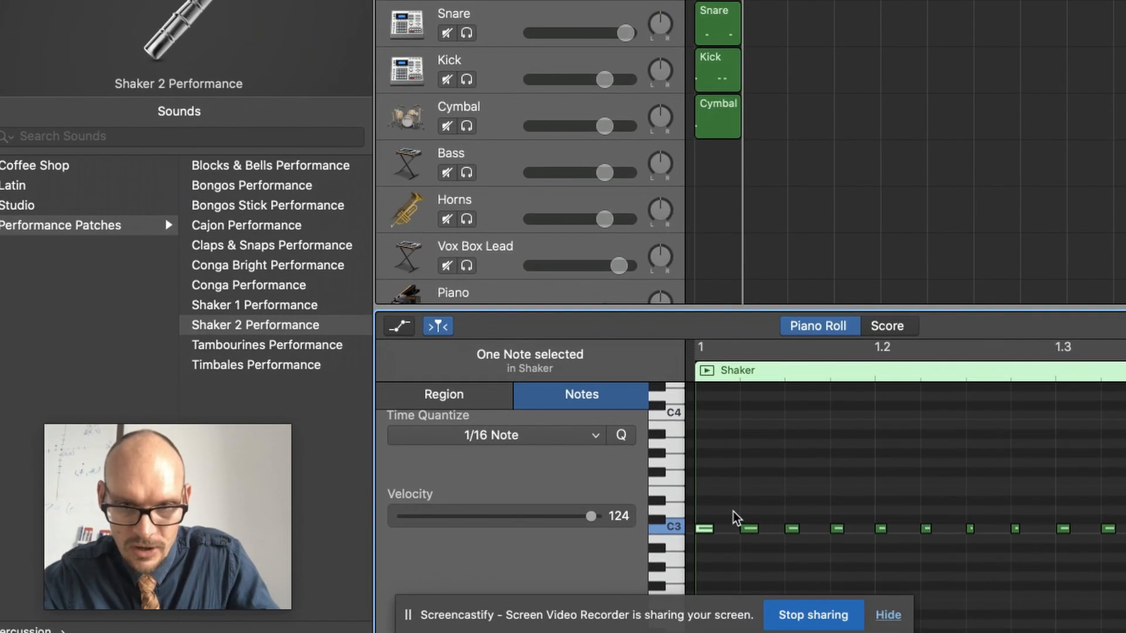
pyautogui.click(621, 516)
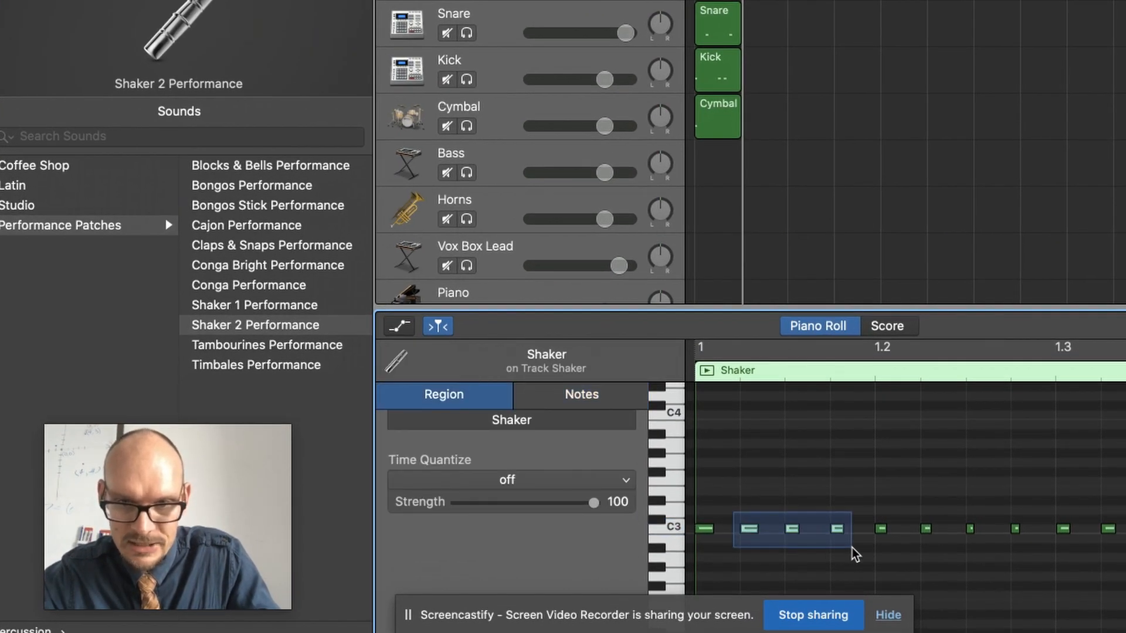
pyautogui.moveTo(734, 513); pyautogui.dragTo(853, 554)
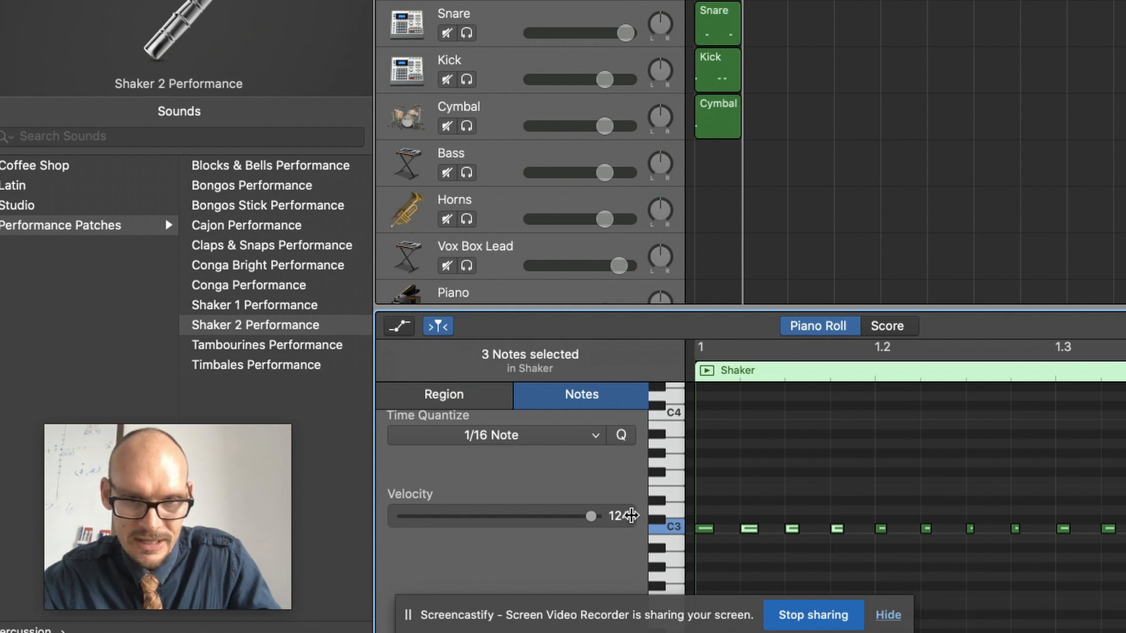
pyautogui.click(752, 531)
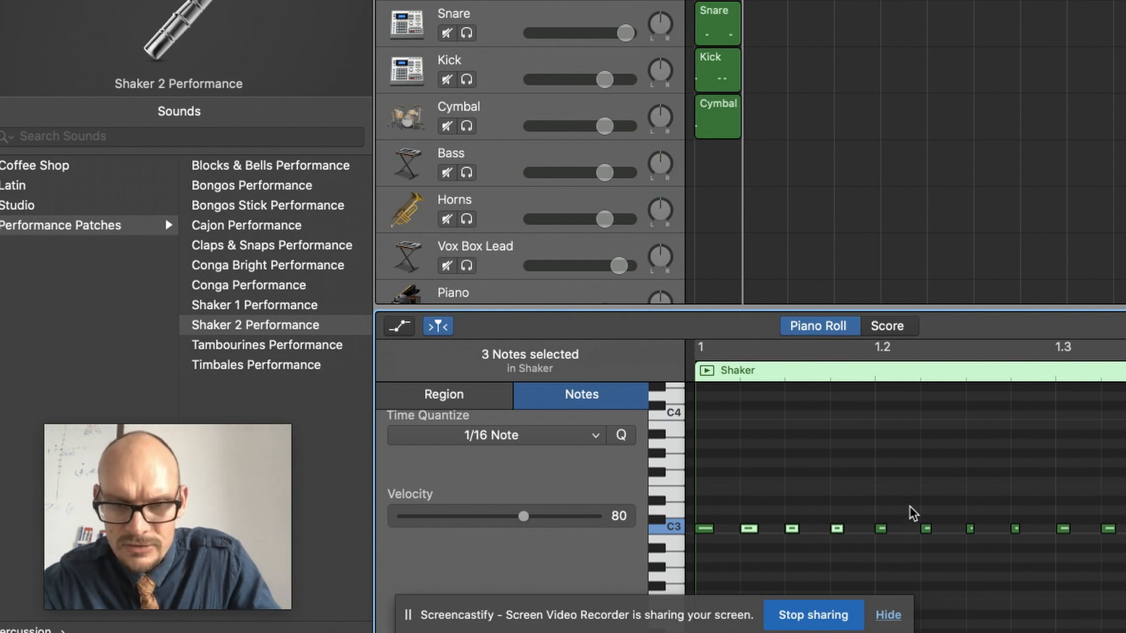
pyautogui.moveTo(910, 508); pyautogui.dragTo(1029, 558)
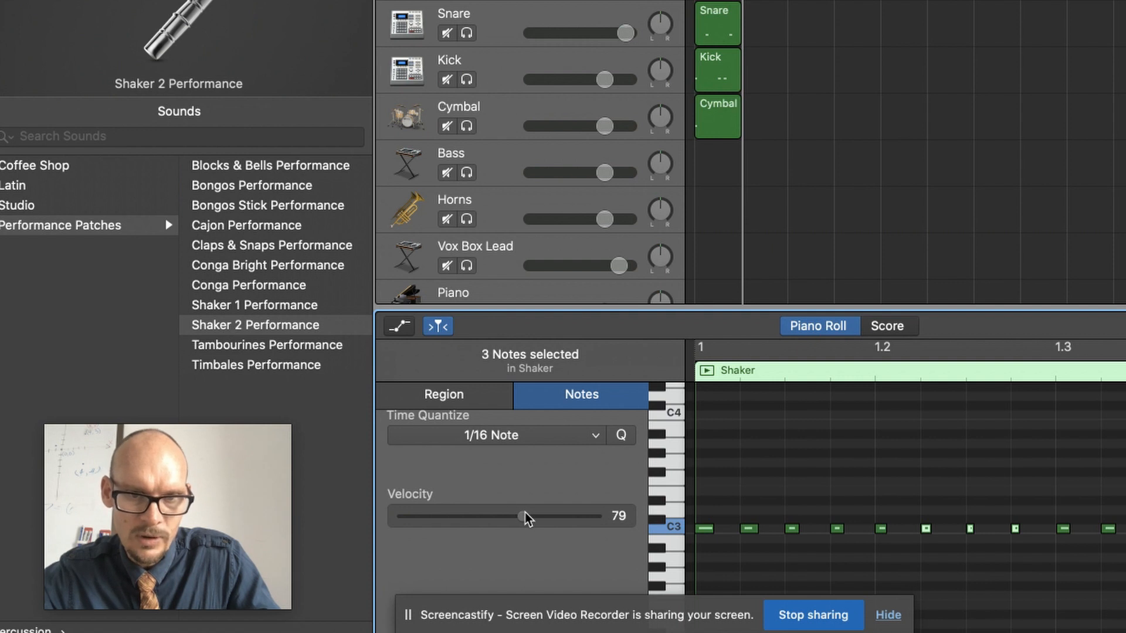
# Delete the shaker notes in beats 3 and 4 and loop the remaining half-bar Shaker pattern to about bar 11
pyautogui.moveTo(1054, 490); pyautogui.dragTo(1119, 625)
pyautogui.press('BackSpace')
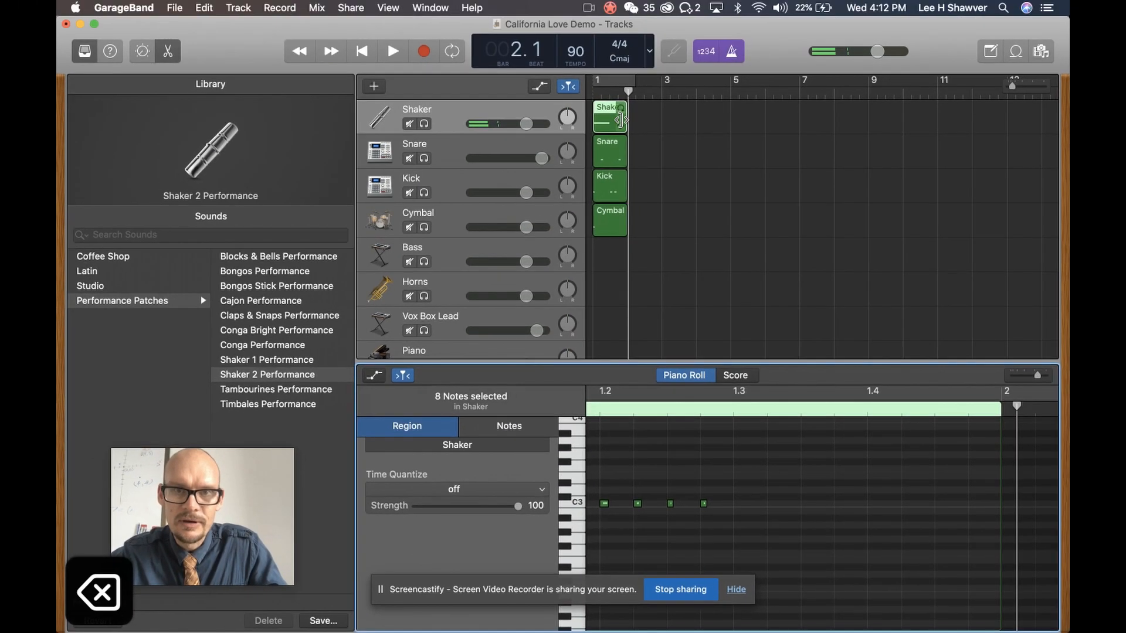
pyautogui.moveTo(623, 123); pyautogui.dragTo(944, 115)
# Solo the Shaker track, play its looped pattern twice from the start, and turn the solo off again
pyautogui.press('Return')
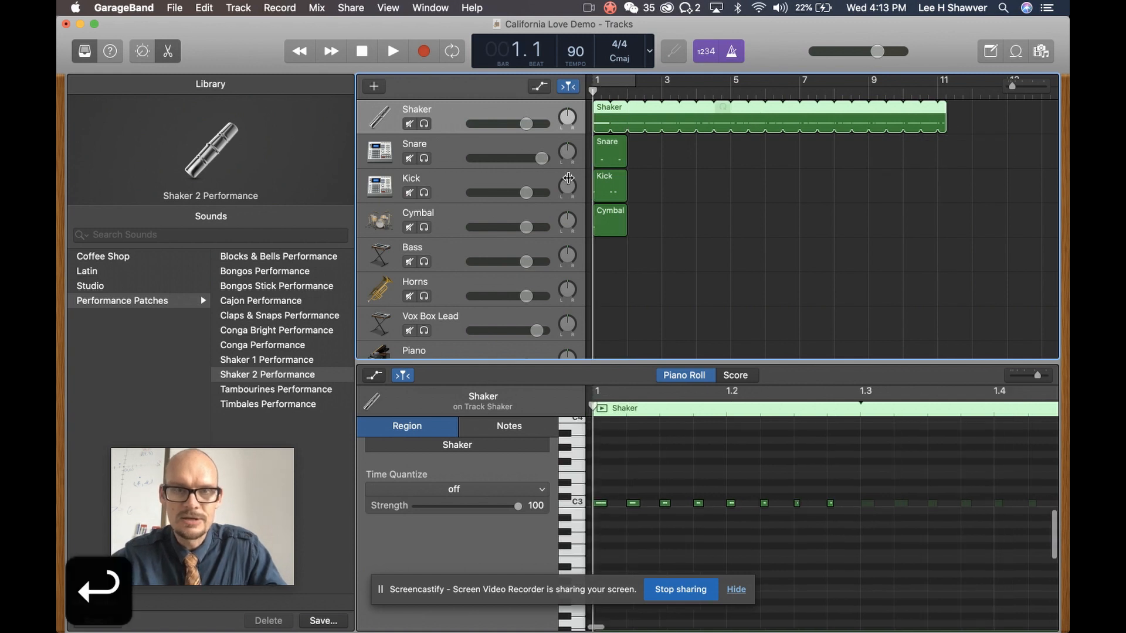
pyautogui.click(424, 124)
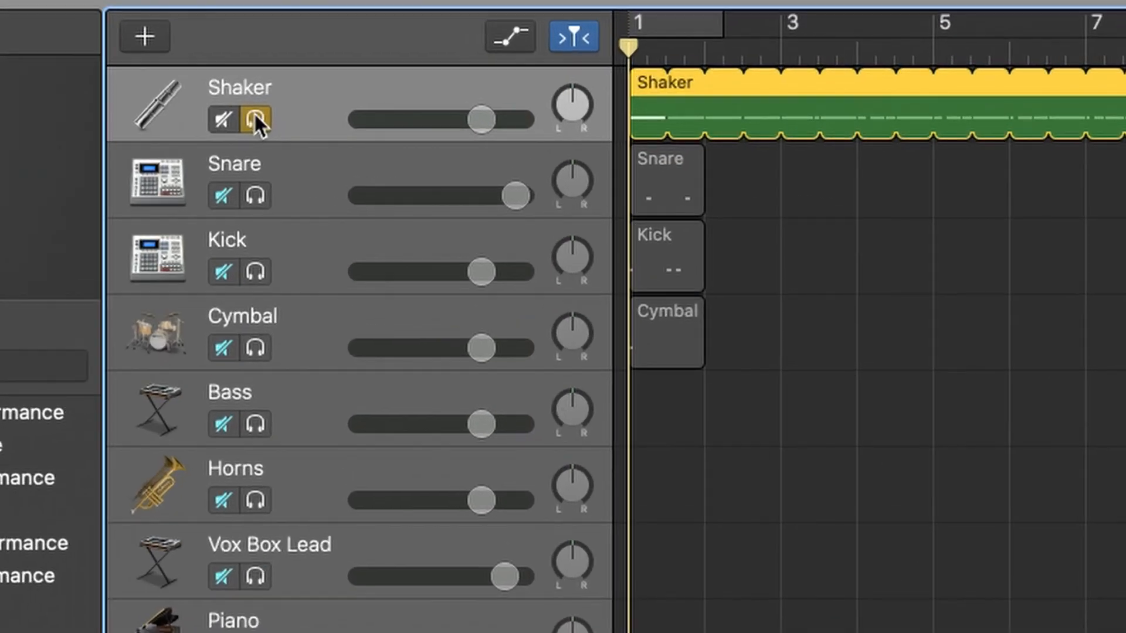
pyautogui.press('space')
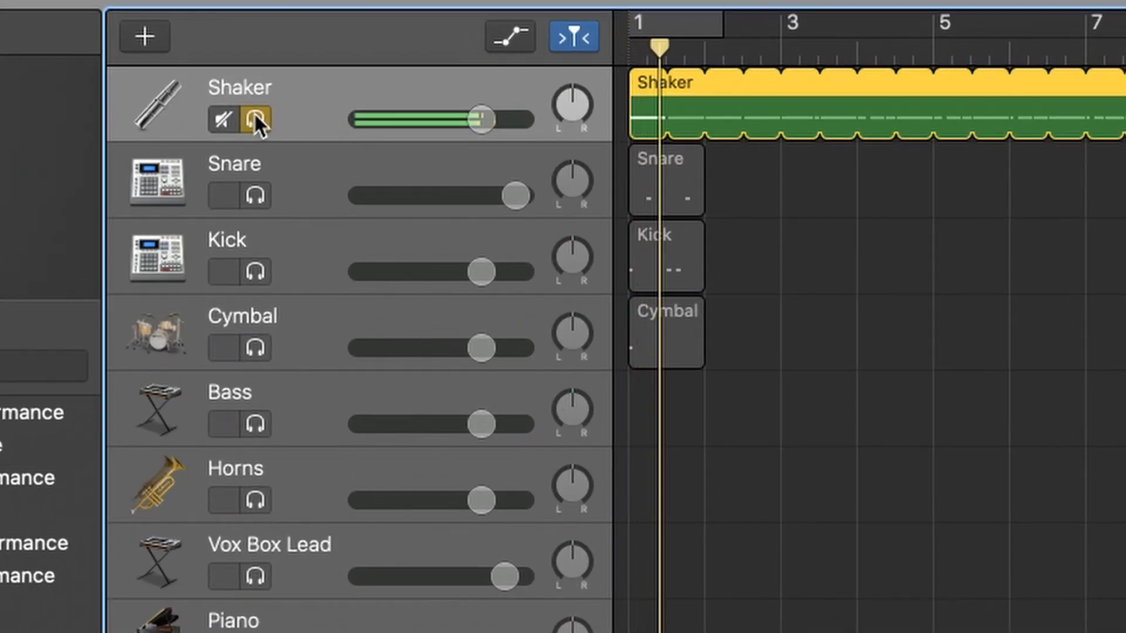
pyautogui.press('space')
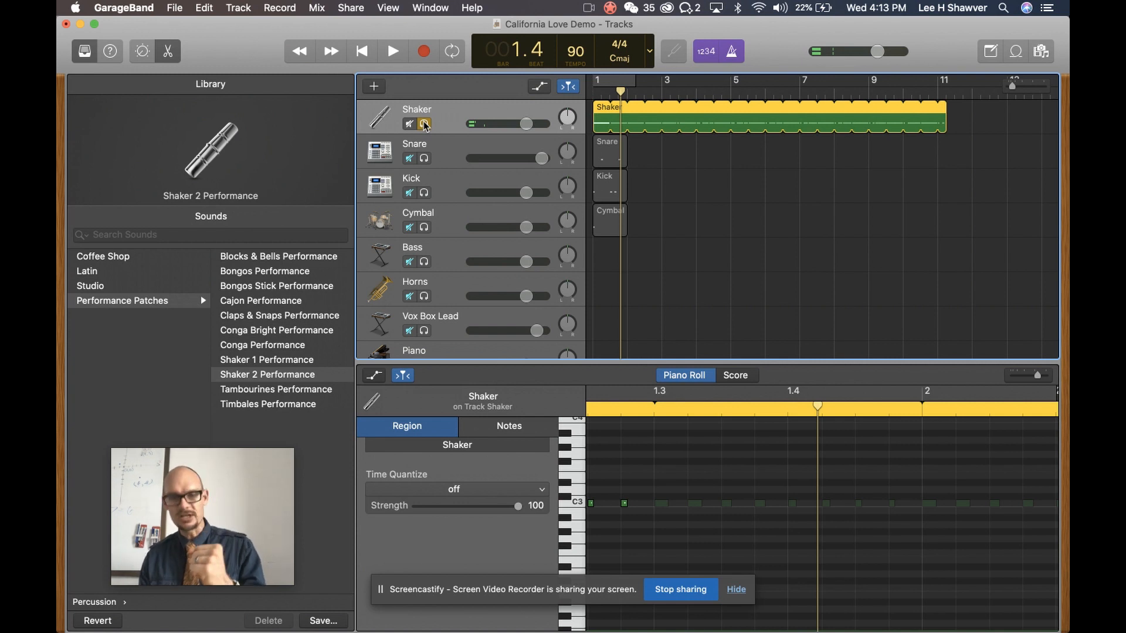
pyautogui.press('Return')
pyautogui.press('space')
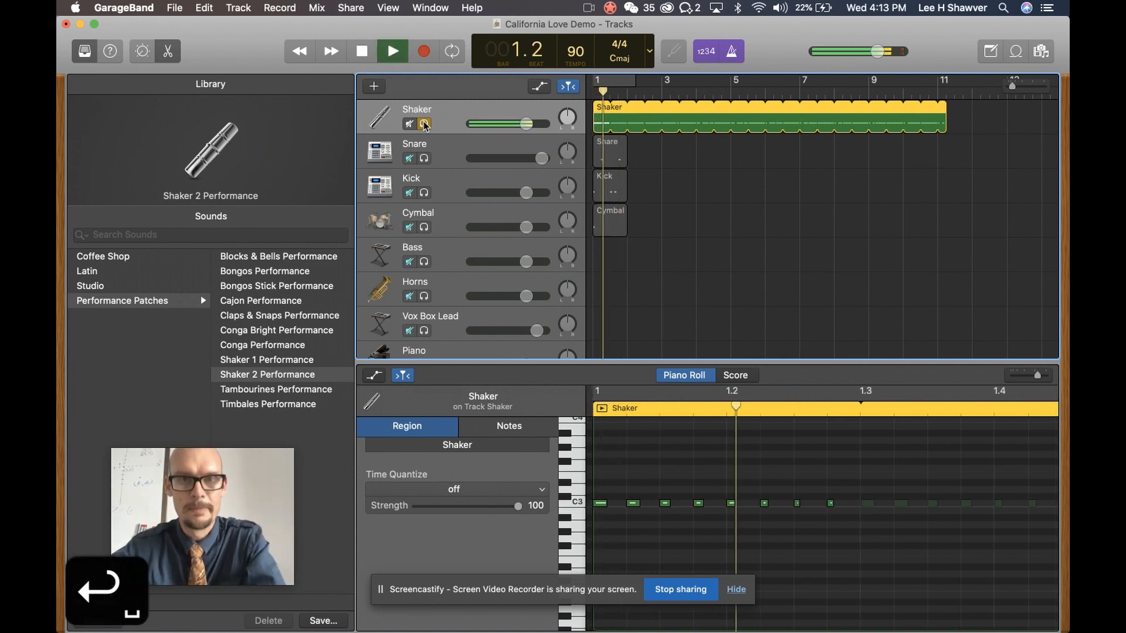
pyautogui.press('space')
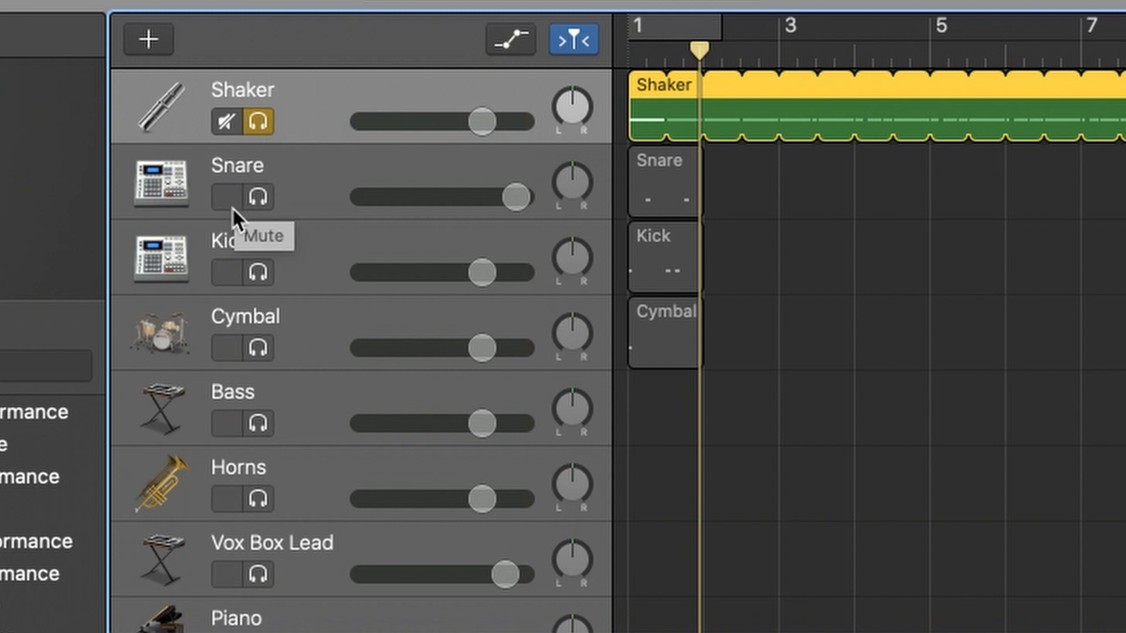
pyautogui.click(258, 122)
pyautogui.press('Return')
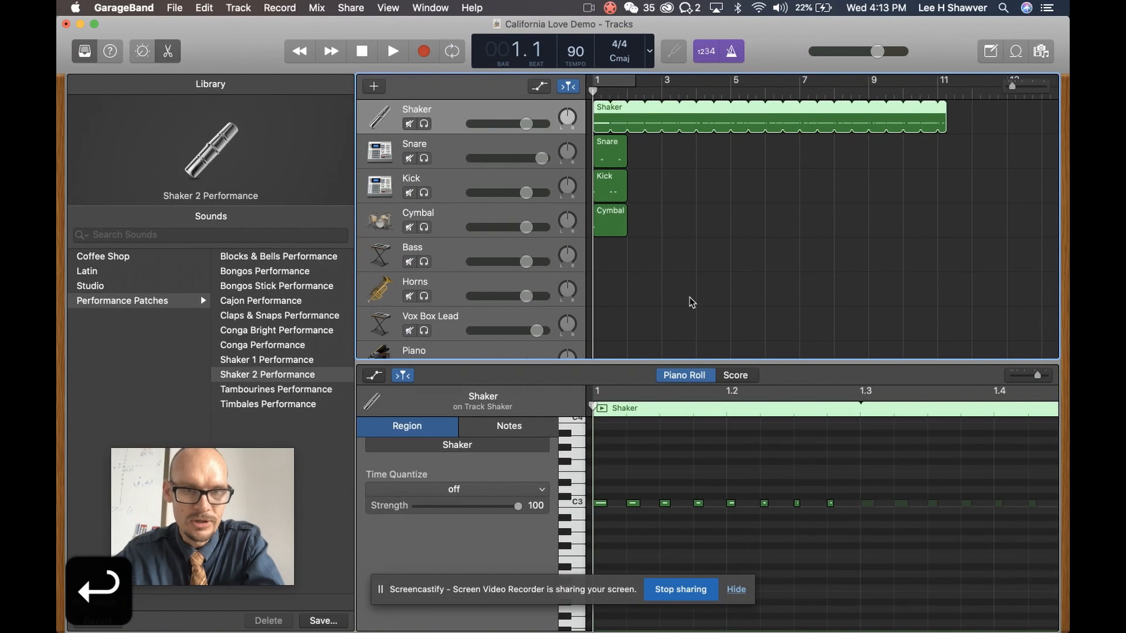
# Select the Bass track, look through the Synthesizer Bass sounds in the library and show the track's Smart Controls
pyautogui.scroll(-3, 705, 348)
pyautogui.click(448, 220)
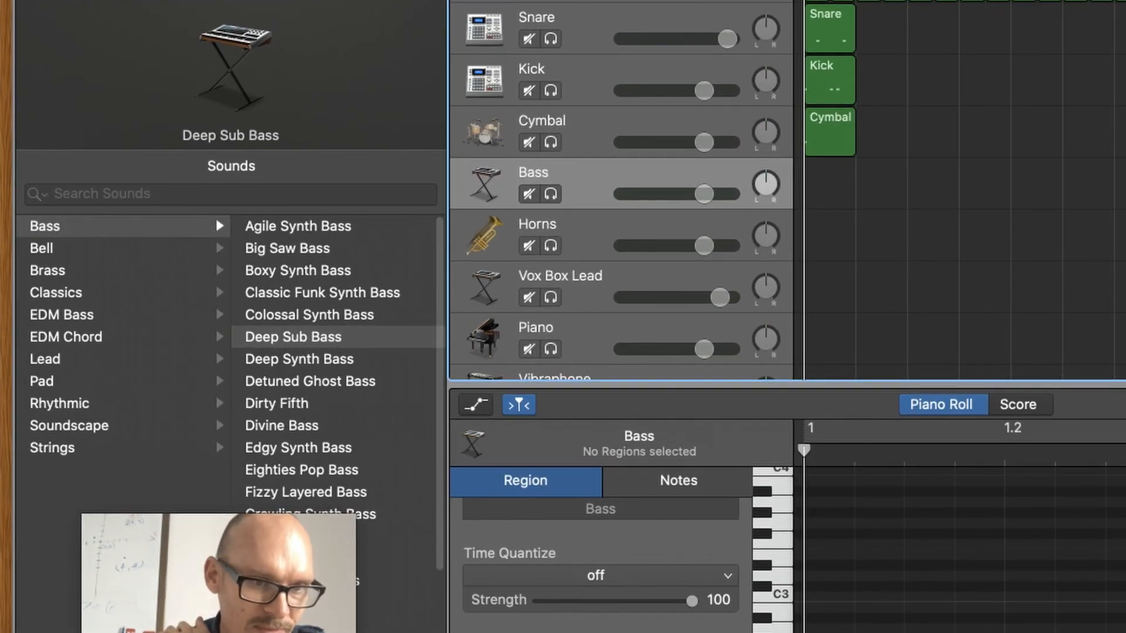
pyautogui.click(61, 480)
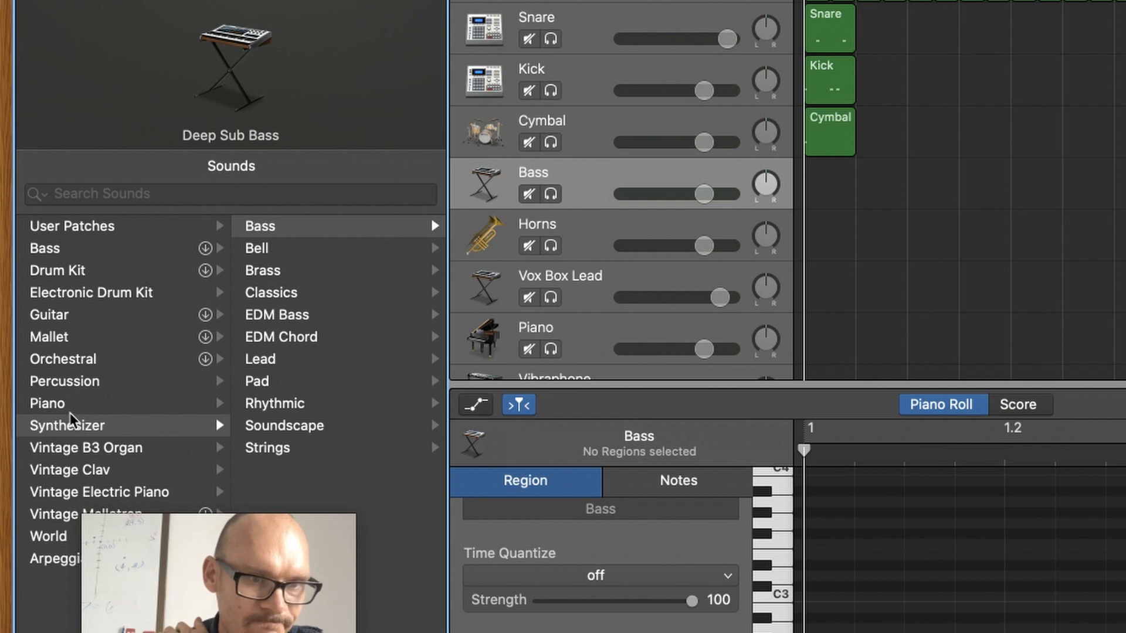
pyautogui.click(69, 428)
pyautogui.click(288, 226)
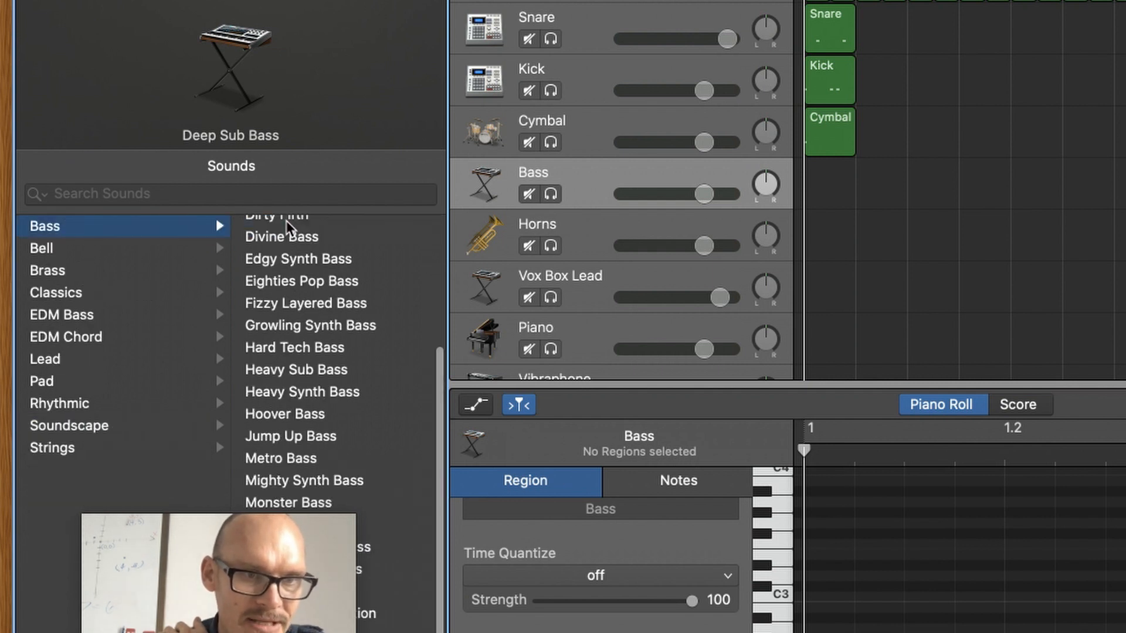
pyautogui.scroll(-2, 334, 481)
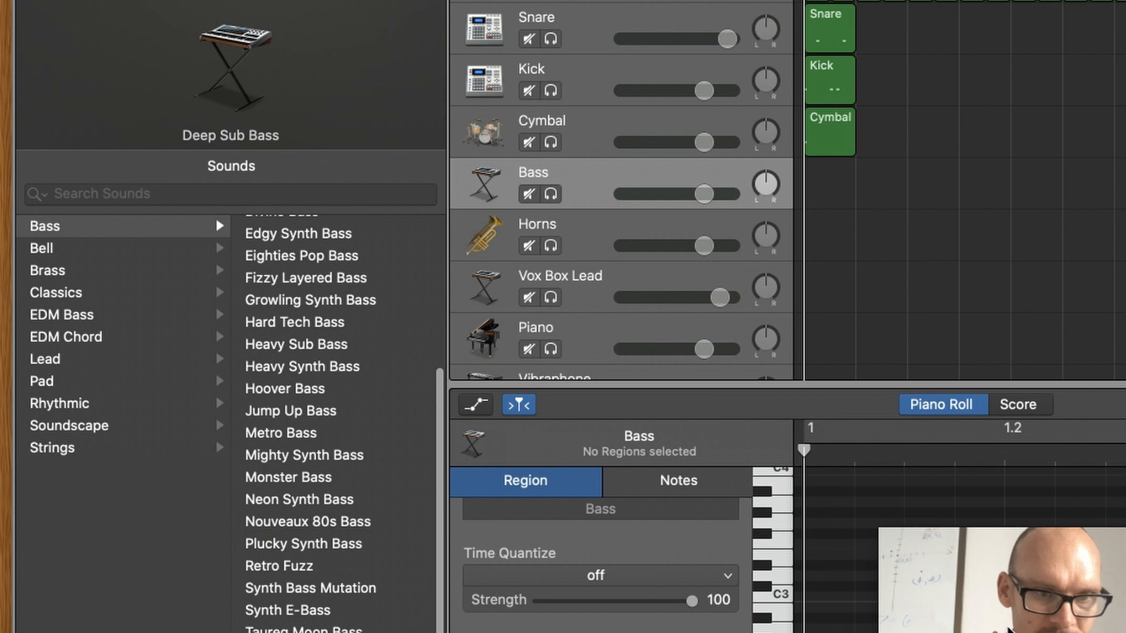
pyautogui.scroll(5, 238, 548)
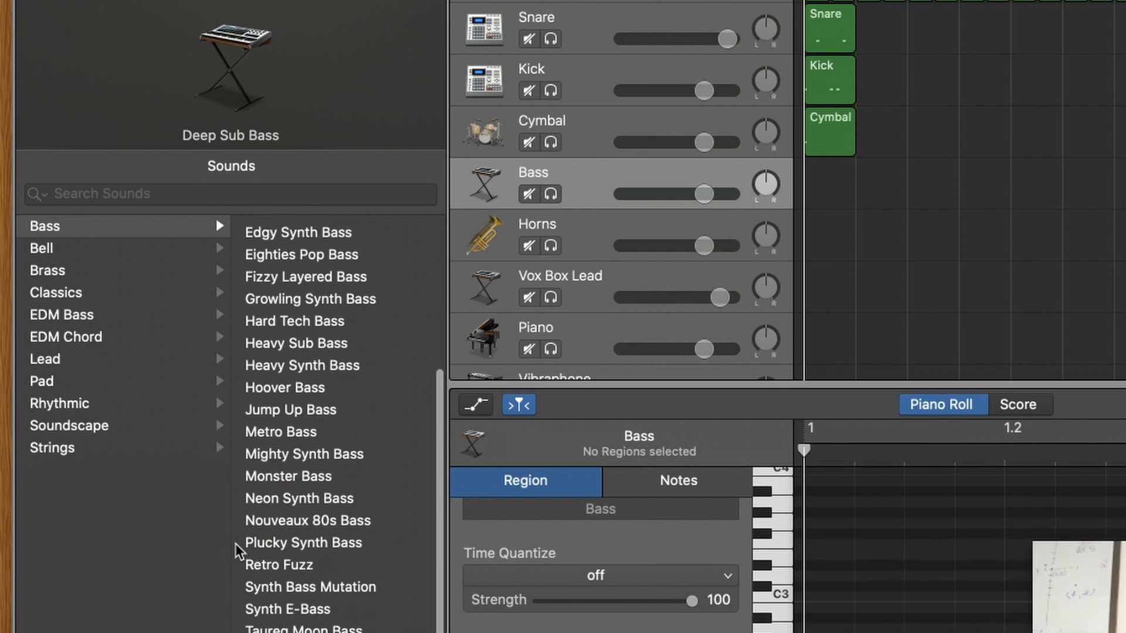
pyautogui.press('b')
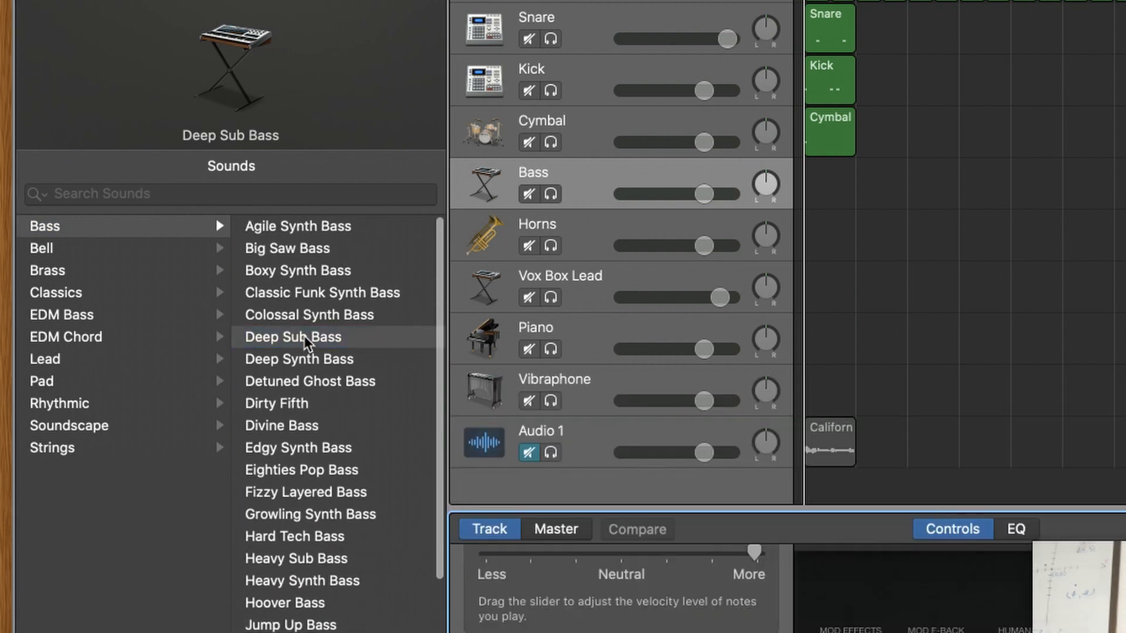
# Open Musical Typing for the Bass track and move all the recorded regions one measure later to start at bar 2
pyautogui.press('super+k')
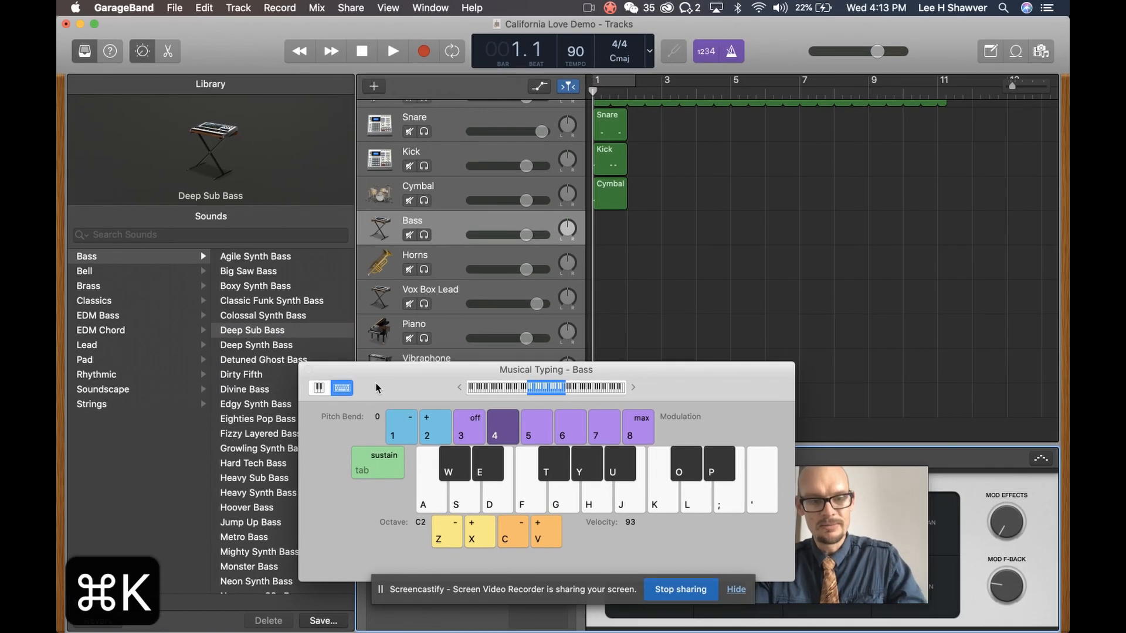
pyautogui.press('r')
pyautogui.scroll(1, 669, 252)
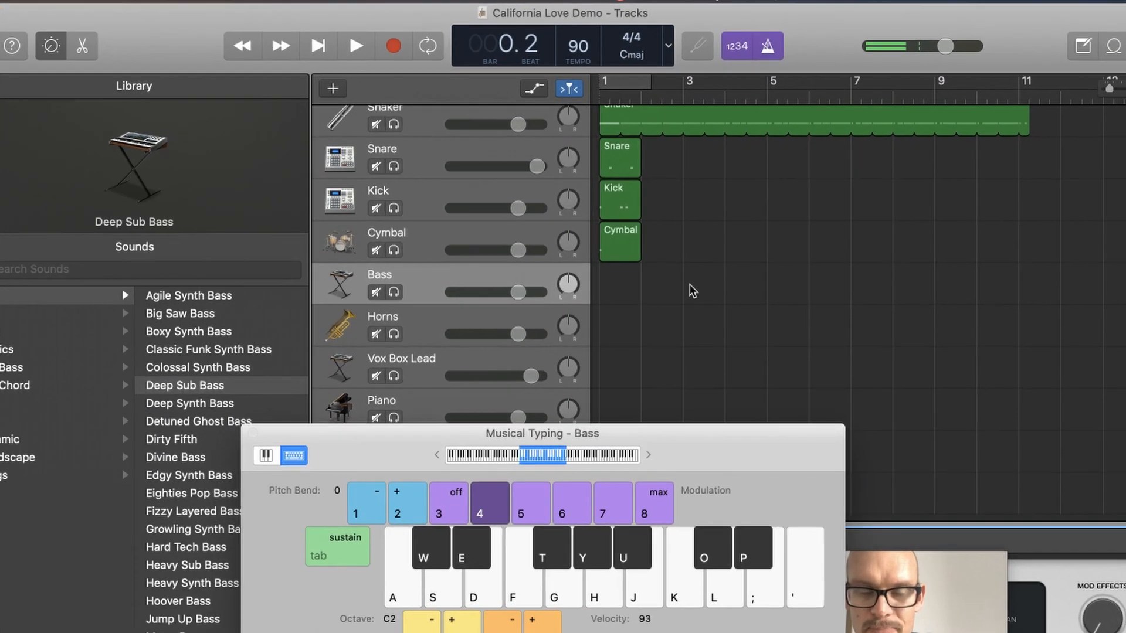
pyautogui.moveTo(727, 381); pyautogui.dragTo(685, 128)
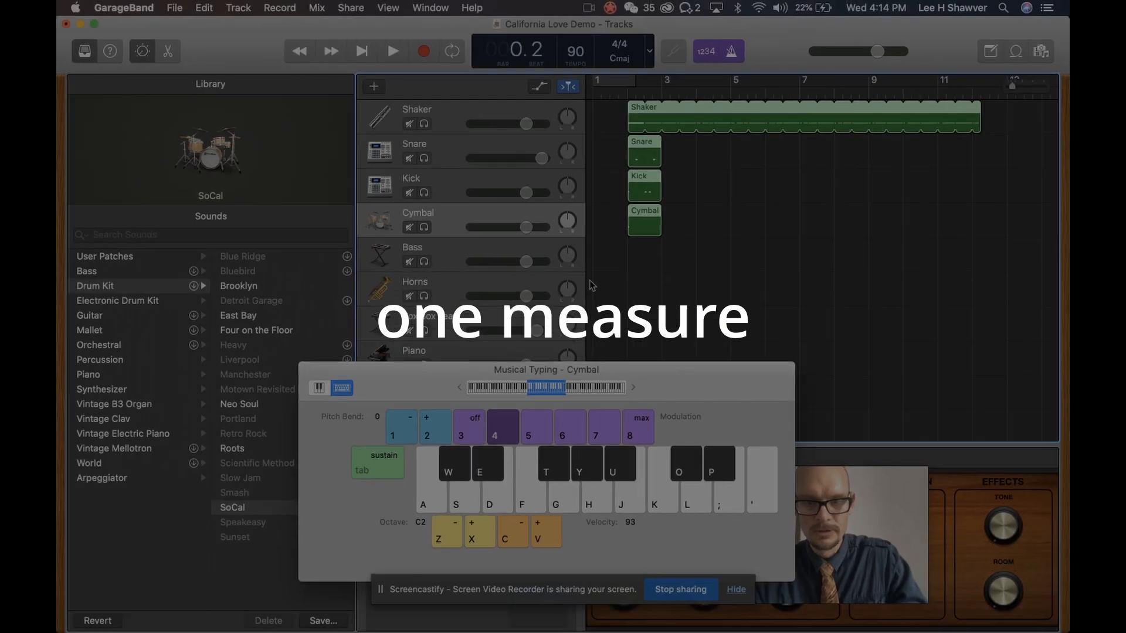
# Record a bass line of F, F sharp and three Gs on the Bass track through bar 2 and return to the start
pyautogui.press('Return')
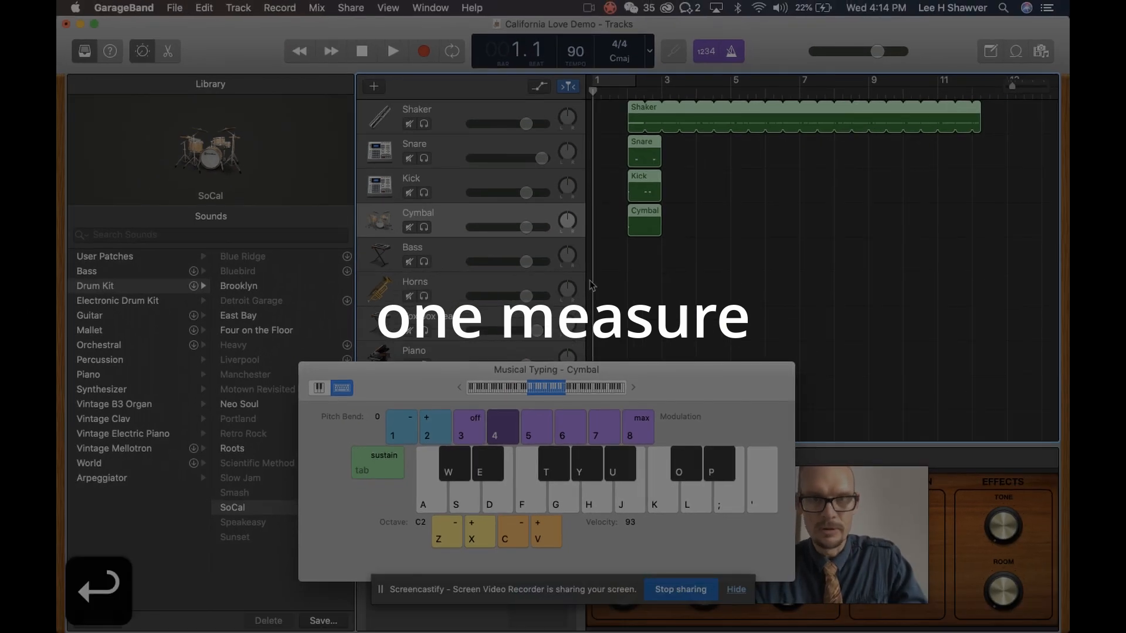
pyautogui.press('r')
pyautogui.click(625, 244)
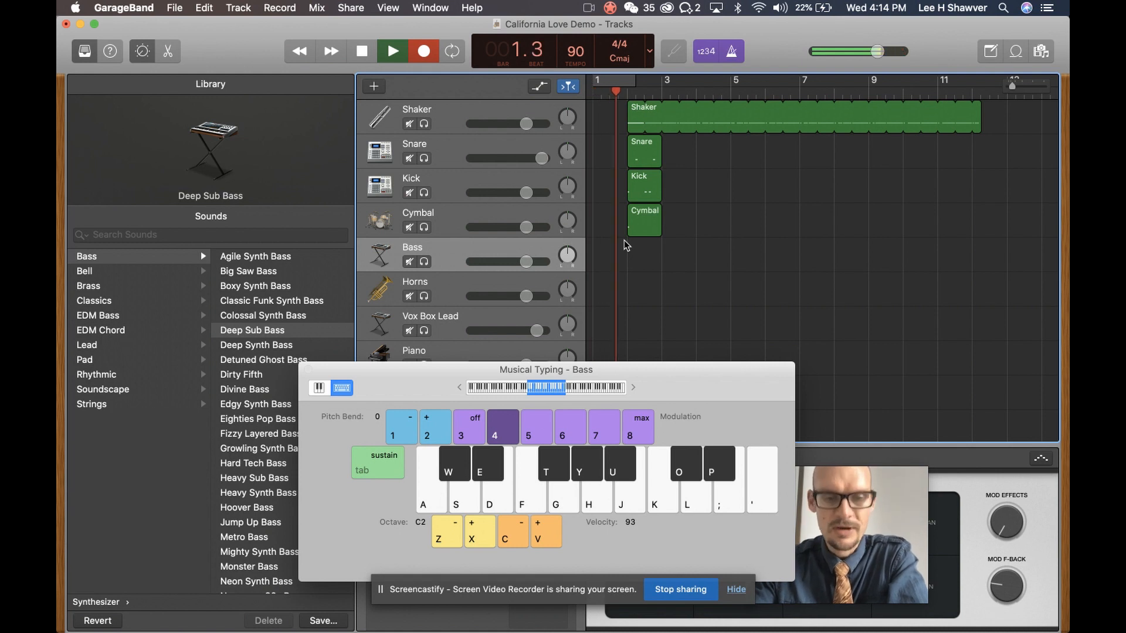
pyautogui.press('f')
pyautogui.press('f')
pyautogui.press('t')
pyautogui.press('g')
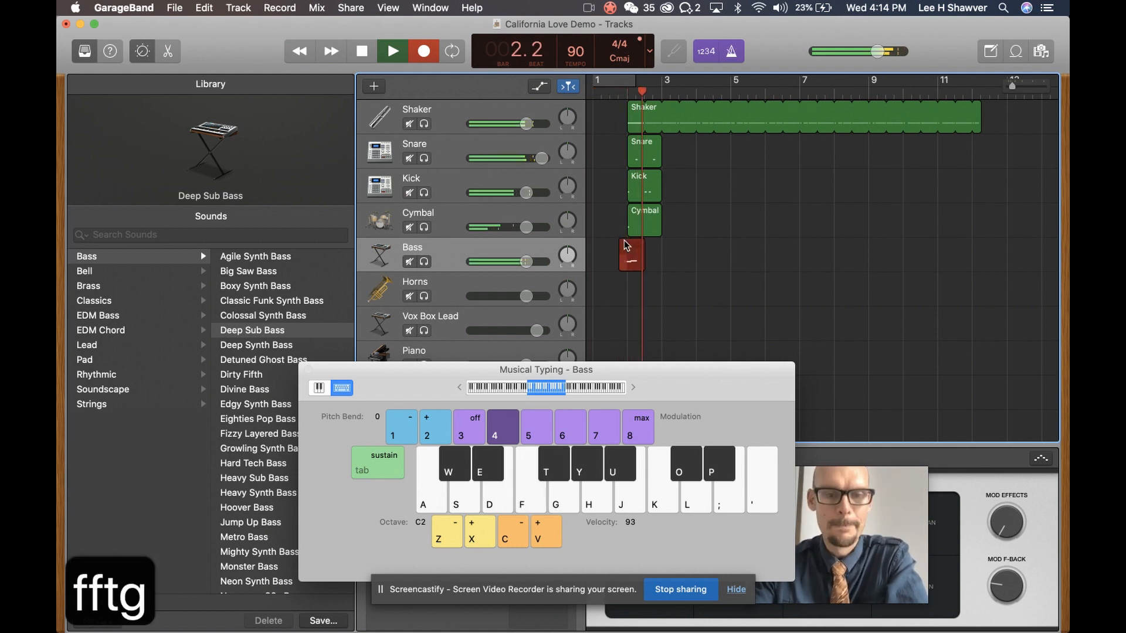
pyautogui.press('g')
pyautogui.press('g')
pyautogui.press('space')
pyautogui.press('Return')
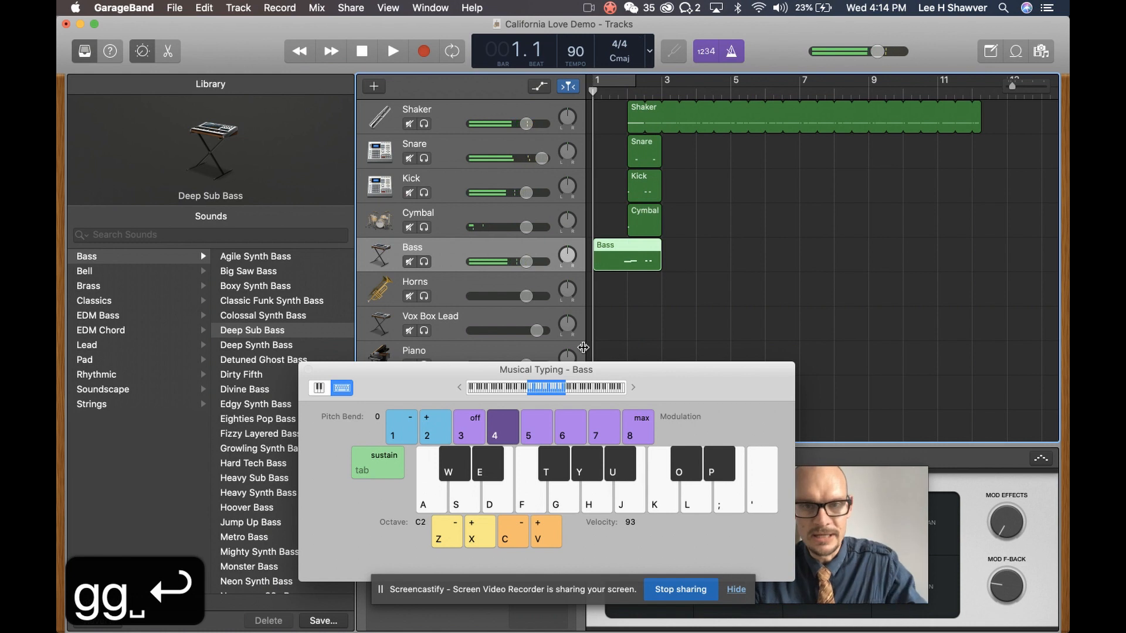
# Open the Bass region in the Piano Roll and align its first three notes to the sixteenth-note grid, starting half a beat before bar 2
pyautogui.press('super+k')
pyautogui.press('super+j')
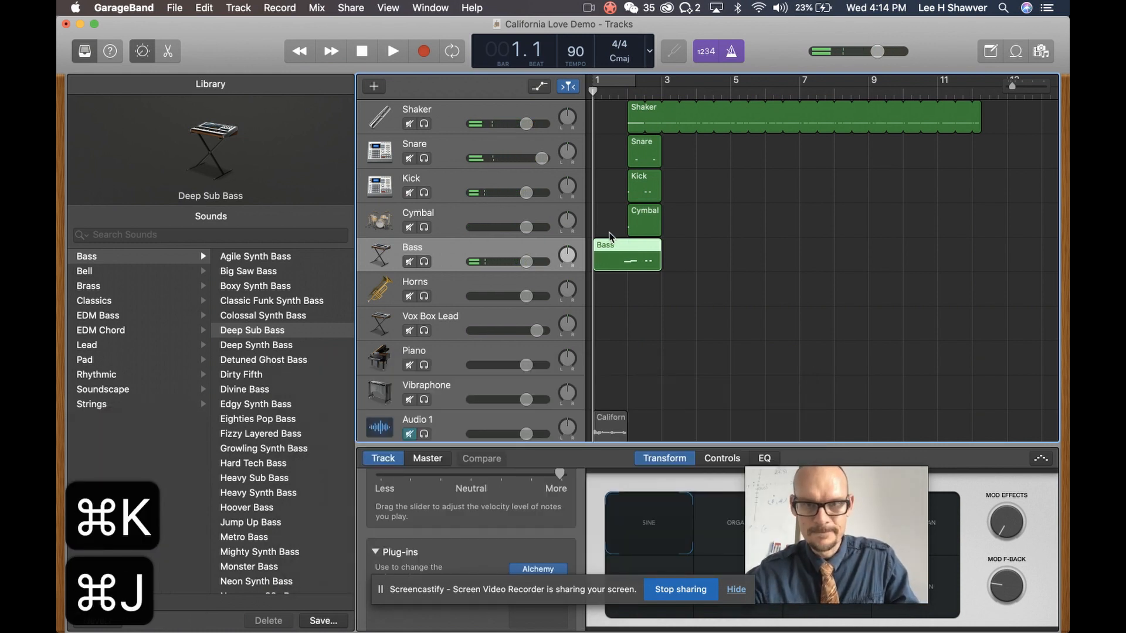
pyautogui.doubleClick(616, 253)
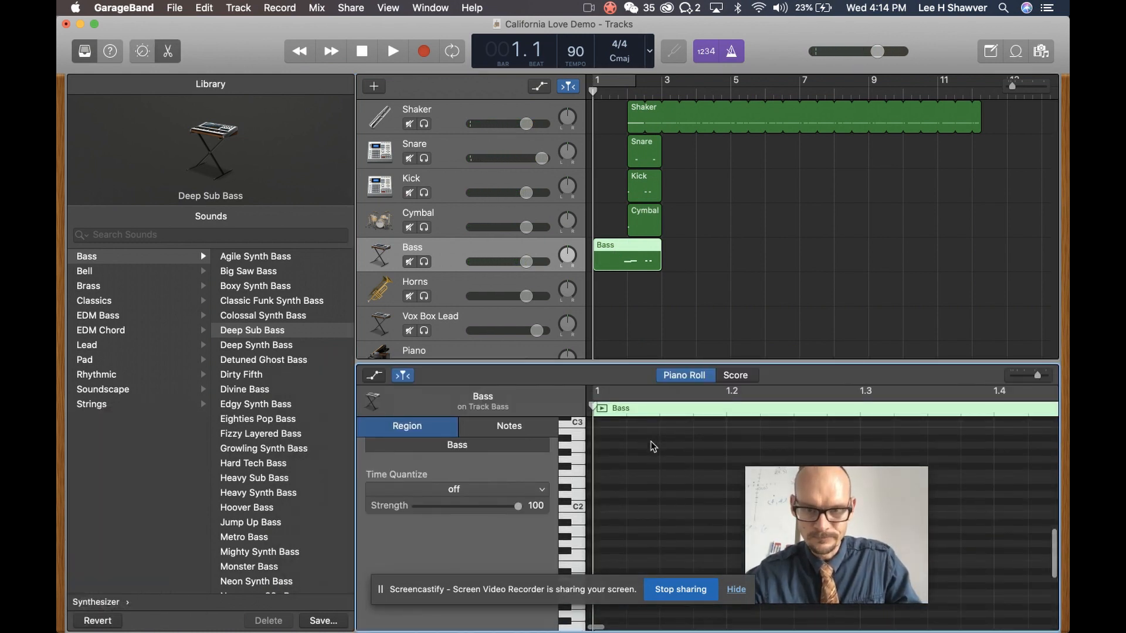
pyautogui.moveTo(785, 504); pyautogui.dragTo(175, 472)
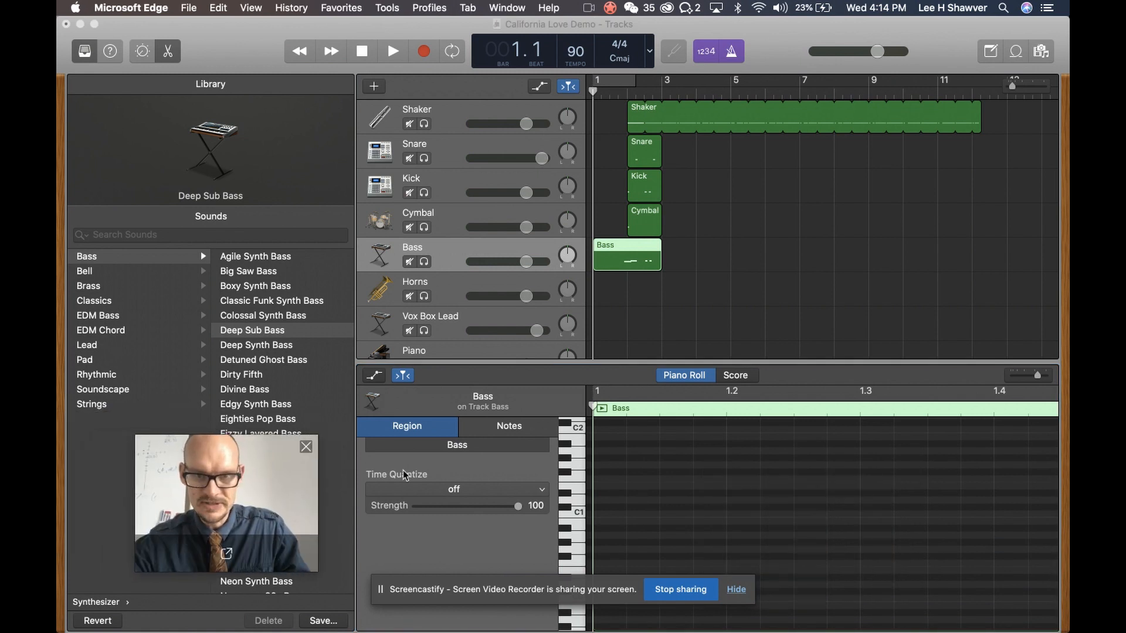
pyautogui.hscroll(10, 726, 497)
pyautogui.scroll(3, 726, 497)
pyautogui.moveTo(693, 508); pyautogui.dragTo(672, 505)
pyautogui.moveTo(751, 521); pyautogui.dragTo(716, 520)
pyautogui.moveTo(787, 510); pyautogui.dragTo(770, 509)
pyautogui.press('space')
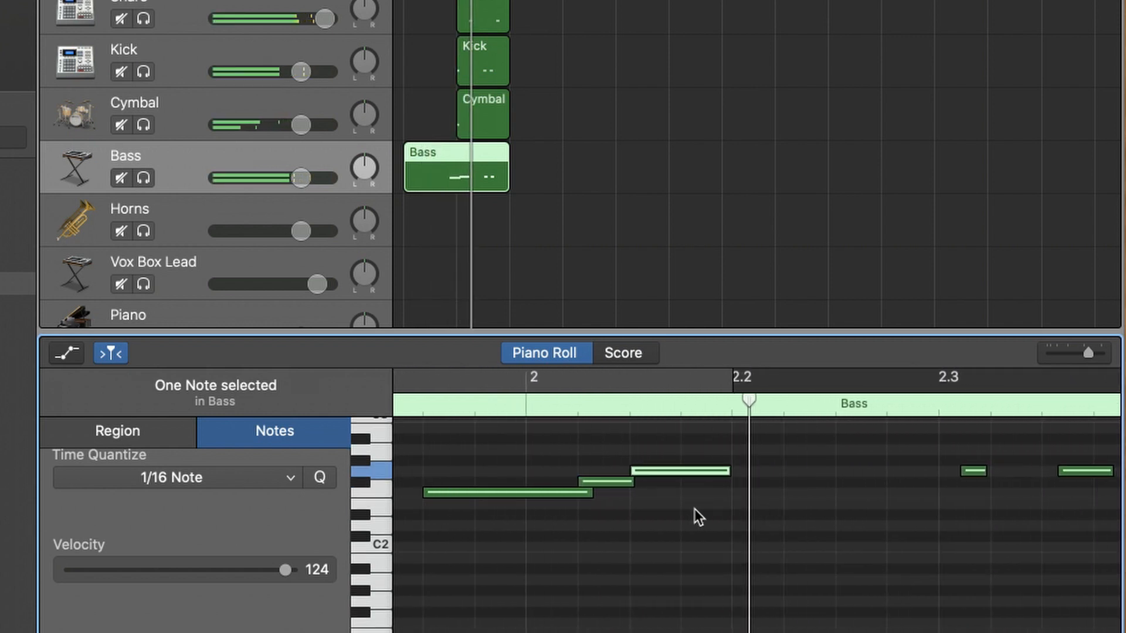
# Shorten the first bass note to end where the second begins, trim the third to a sixteenth note, and replay the region
pyautogui.moveTo(586, 492); pyautogui.dragTo(630, 481)
pyautogui.moveTo(725, 472); pyautogui.dragTo(675, 471)
pyautogui.press('Return')
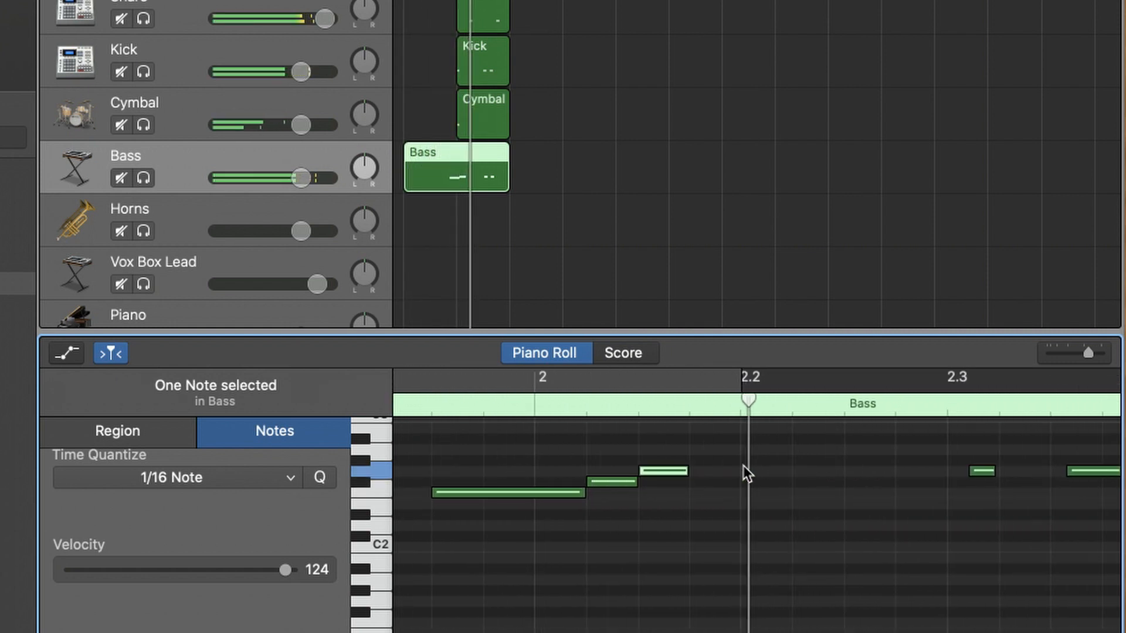
# Move the last two G notes to beat 2.3 and half a beat after it, make each a sixteenth long, and play back
pyautogui.hscroll(3, 743, 469)
pyautogui.moveTo(885, 474); pyautogui.dragTo(863, 473)
pyautogui.moveTo(1000, 473); pyautogui.dragTo(984, 472)
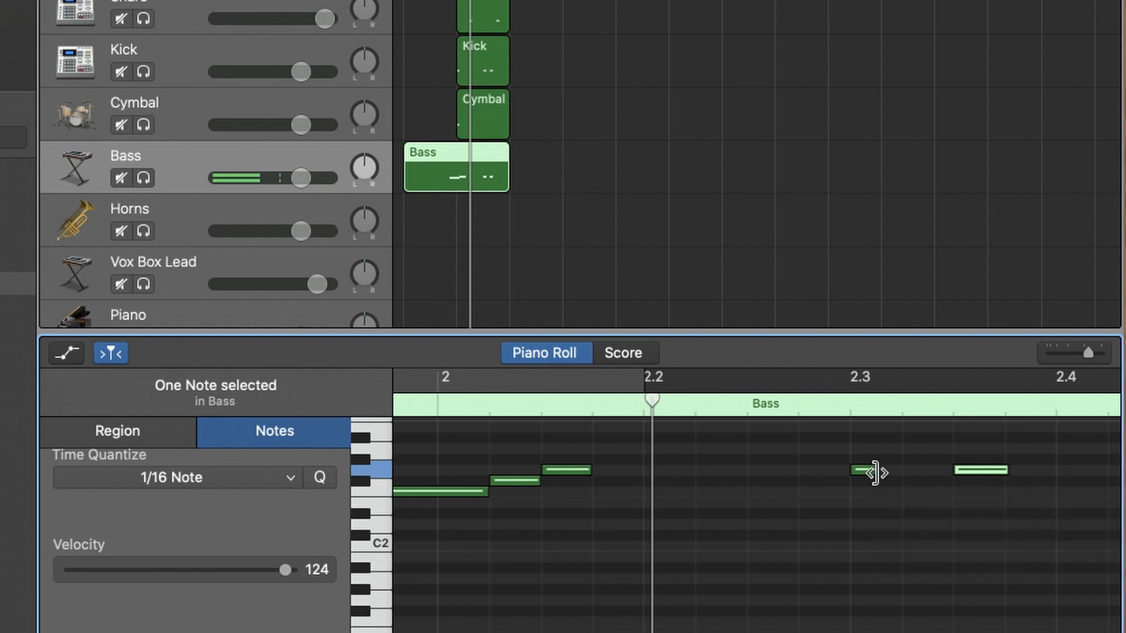
pyautogui.moveTo(875, 472); pyautogui.dragTo(900, 472)
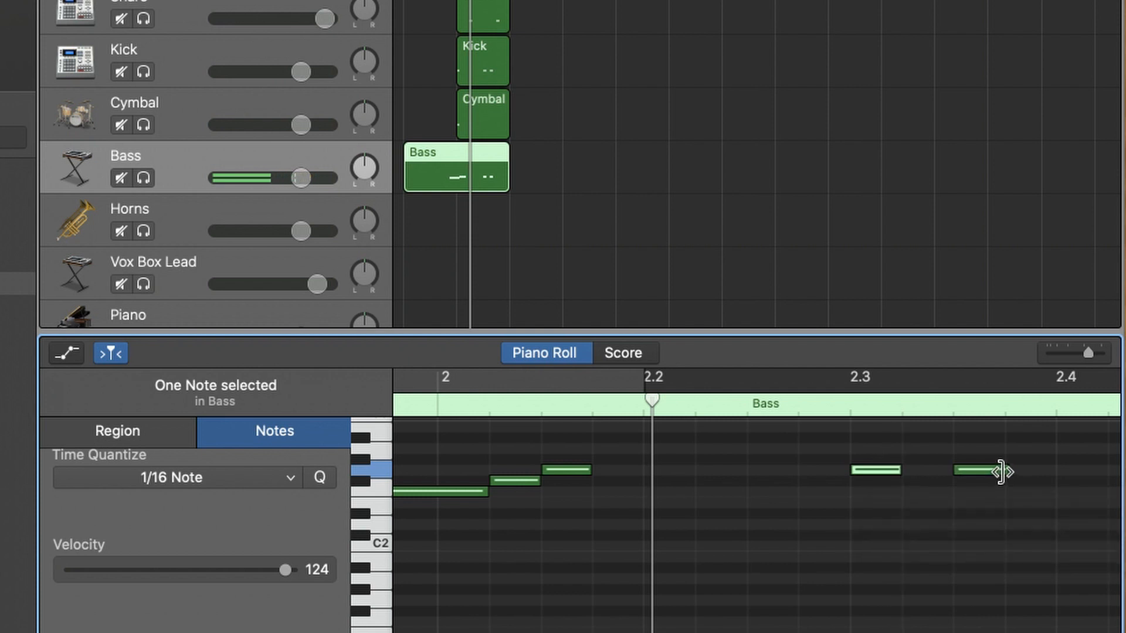
pyautogui.moveTo(1005, 471); pyautogui.dragTo(1001, 471)
pyautogui.press('Return')
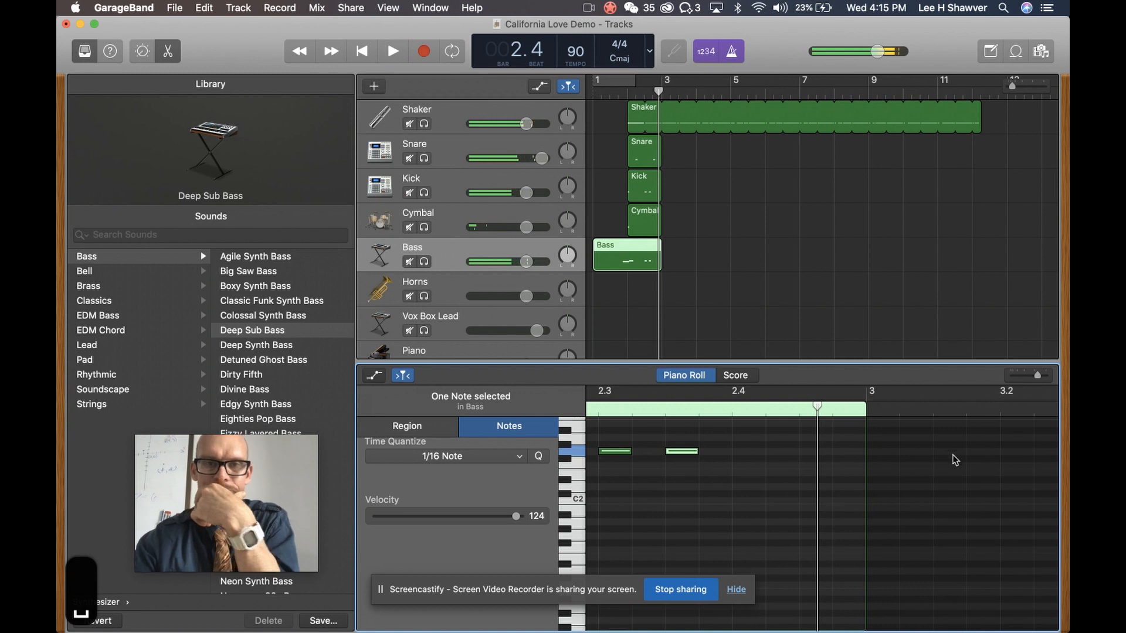
pyautogui.press('space')
# Trim the start of the Bass region to beat 4 of bar 1 and loop the region to 4.3.1.1
pyautogui.moveTo(598, 260); pyautogui.dragTo(622, 261)
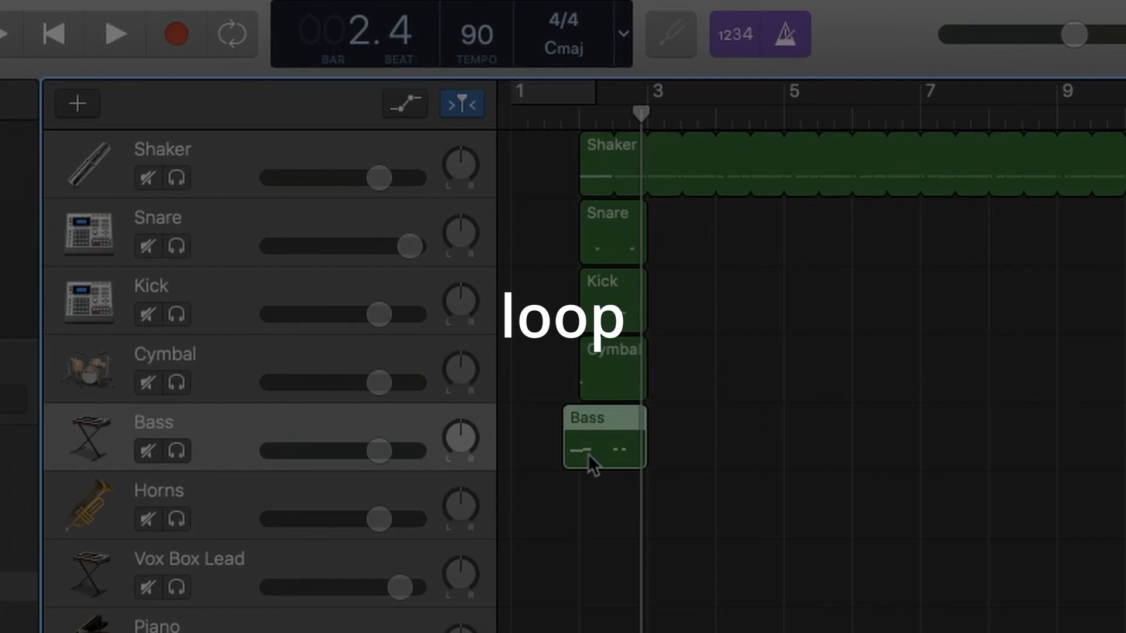
pyautogui.moveTo(651, 423)
pyautogui.mouseDown()
pyautogui.moveTo(1009, 426)
pyautogui.moveTo(651, 425)
pyautogui.mouseUp()
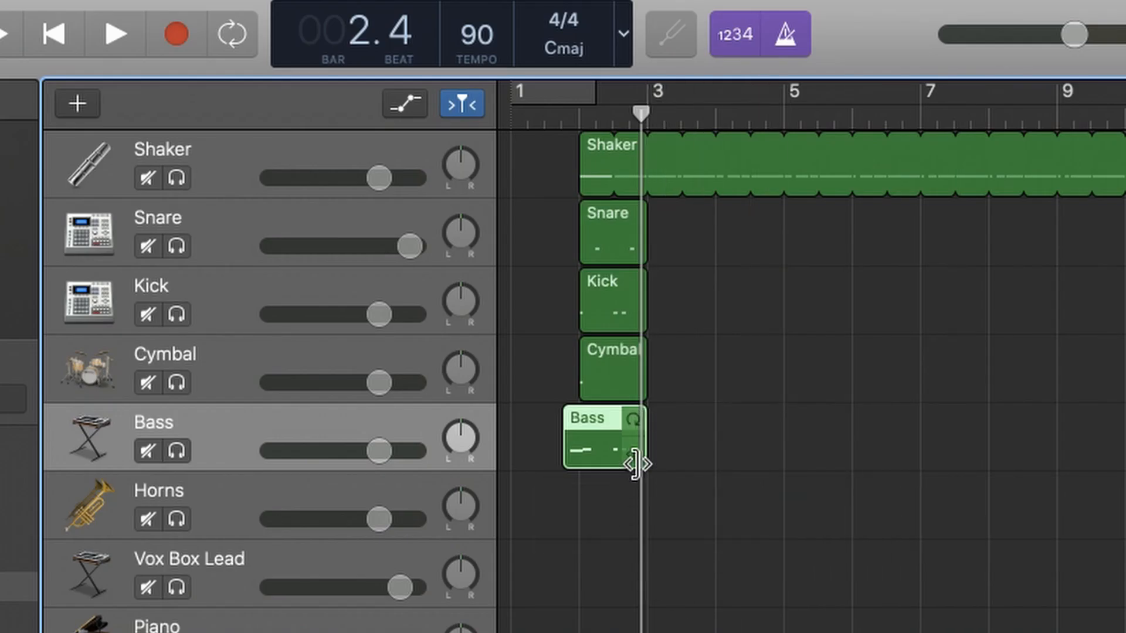
pyautogui.scroll(5, 637, 464)
pyautogui.hscroll(-4, 637, 464)
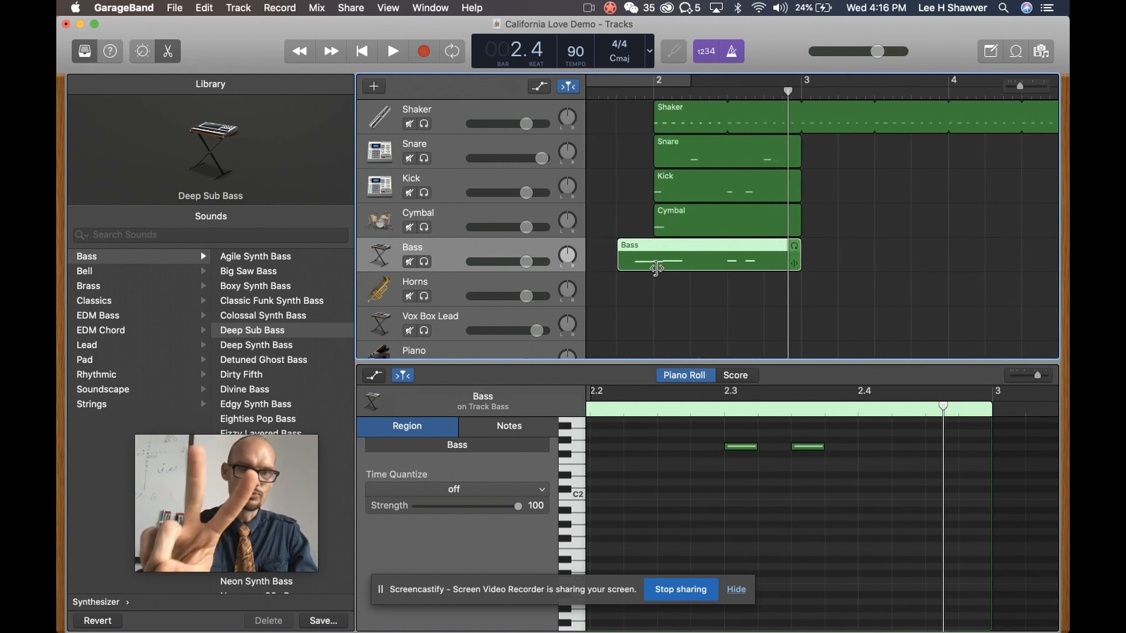
pyautogui.scroll(-5, 656, 268)
pyautogui.scroll(6, 656, 268)
pyautogui.scroll(-3, 656, 268)
pyautogui.hscroll(-4, 656, 268)
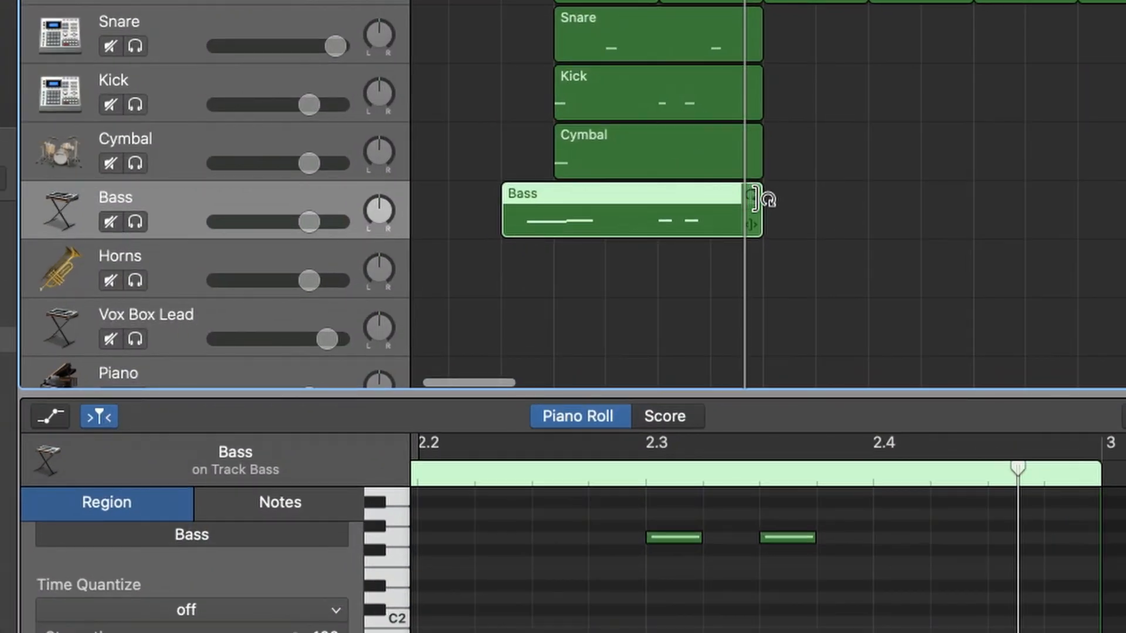
pyautogui.moveTo(762, 200); pyautogui.dragTo(1075, 186)
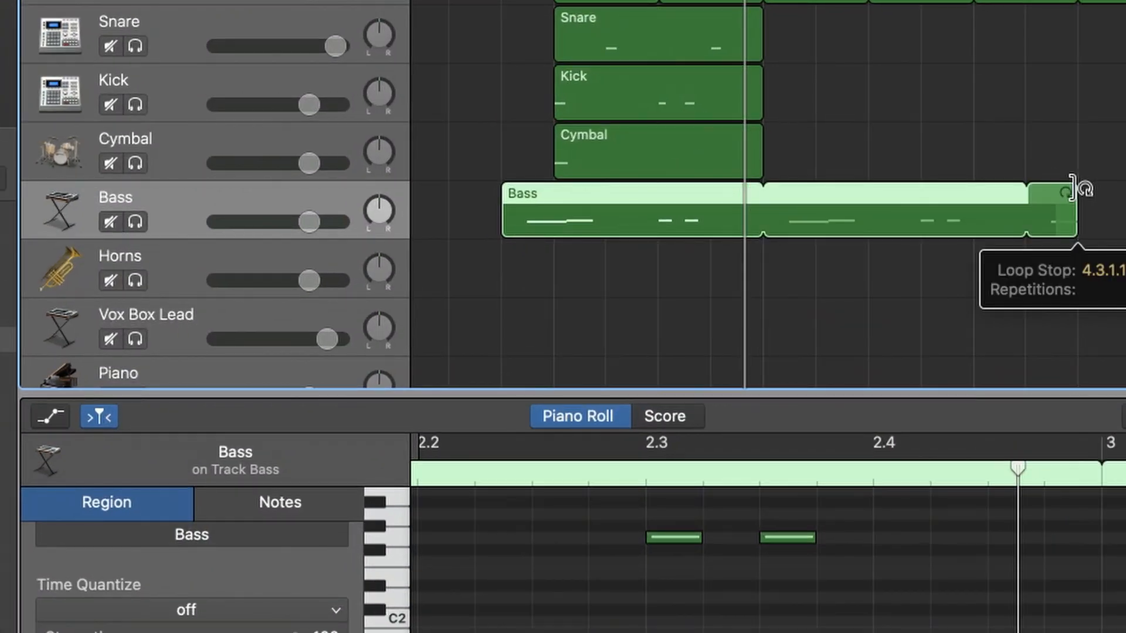
# Play the looped bass and shorten its source region to end at beat 2.4, making each repetition one bar long
pyautogui.press('Return')
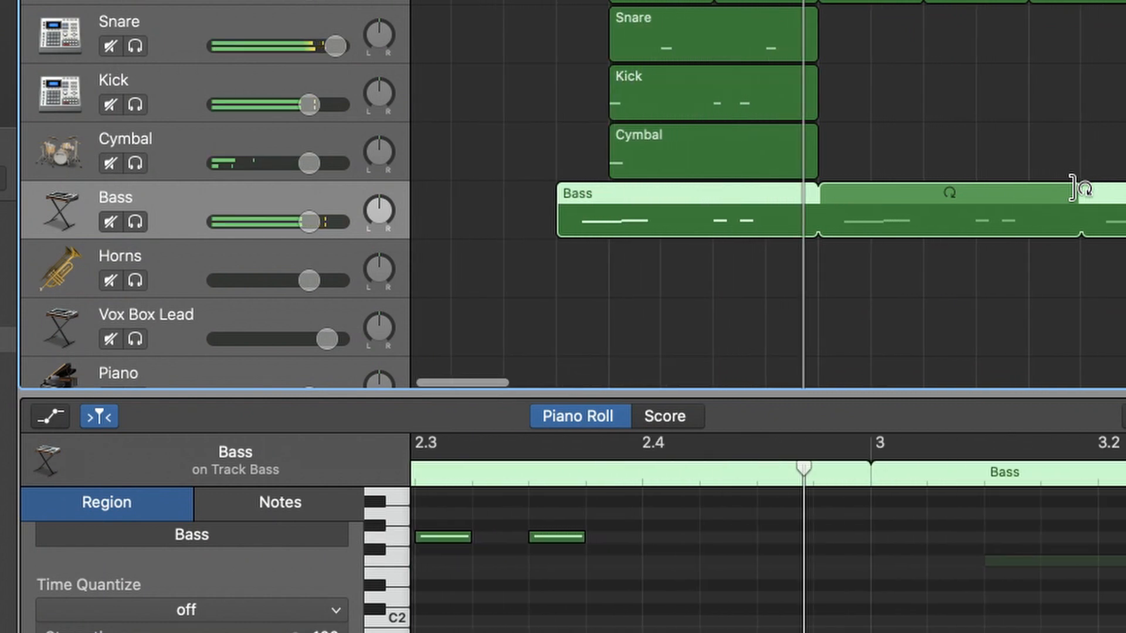
pyautogui.moveTo(799, 222); pyautogui.dragTo(761, 225)
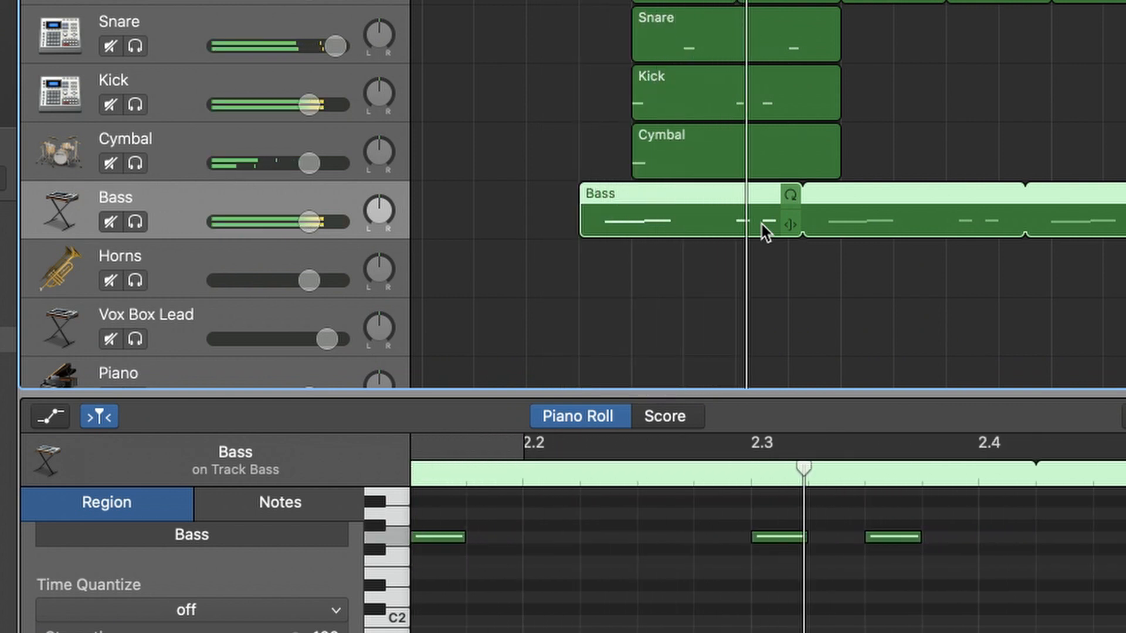
pyautogui.moveTo(756, 221)
pyautogui.mouseDown()
pyautogui.moveTo(739, 220)
pyautogui.moveTo(748, 224)
pyautogui.mouseUp()
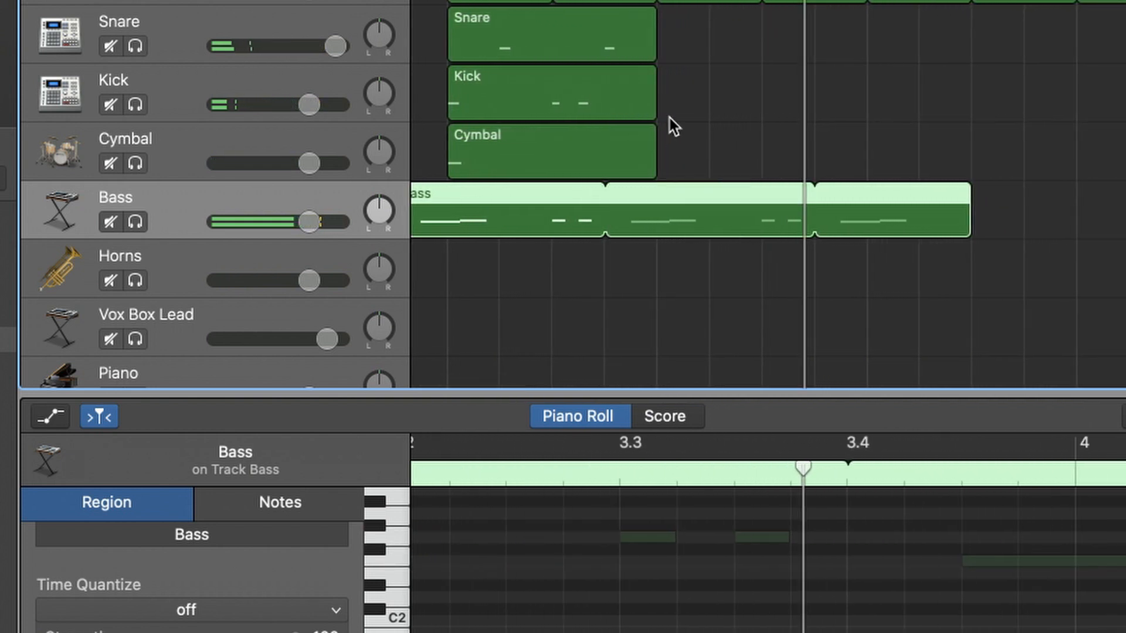
# Move the Shaker, Snare, Kick, Cymbal and Bass regions earlier together so the Bass starts at bar 1, and play the result
pyautogui.hscroll(-4, 685, 265)
pyautogui.scroll(-6, 685, 266)
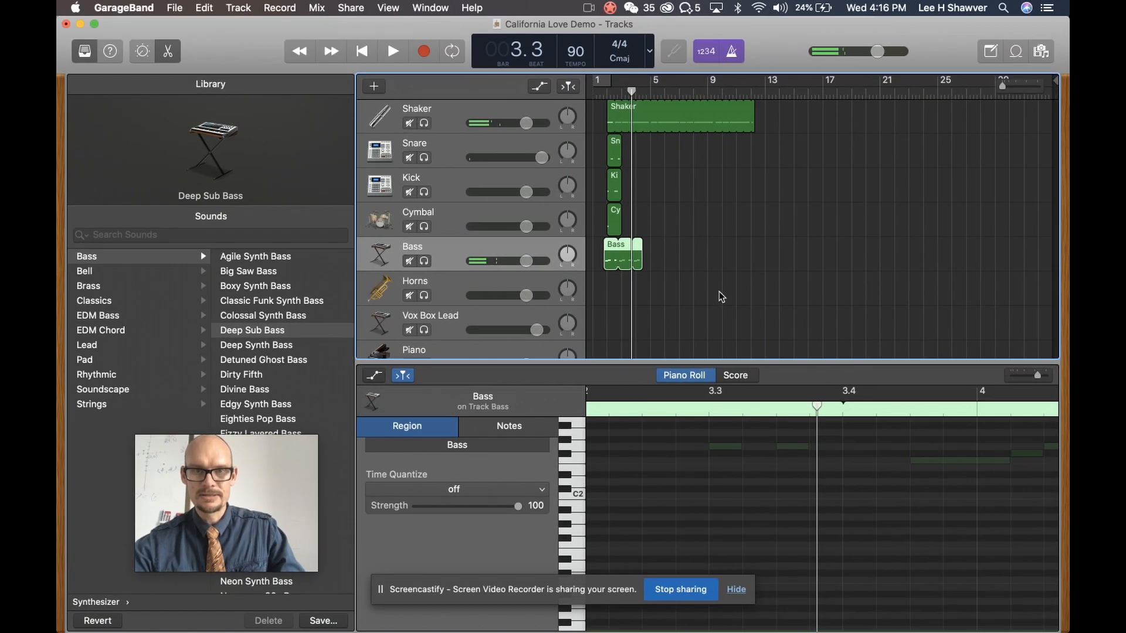
pyautogui.moveTo(688, 303); pyautogui.dragTo(601, 108)
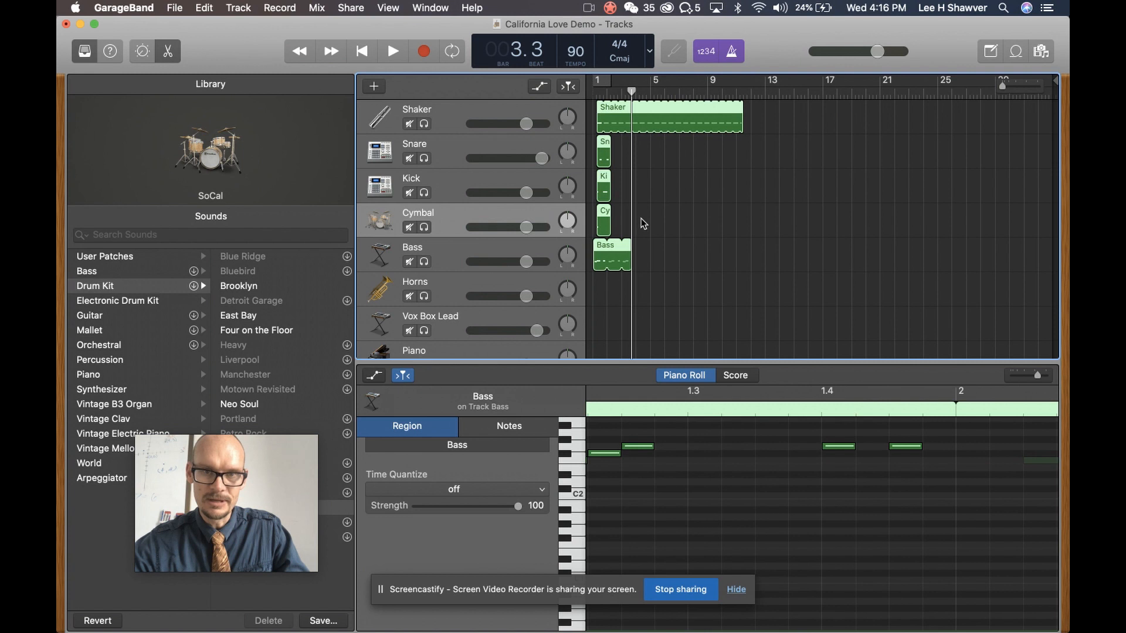
pyautogui.press('Return')
pyautogui.press('space')
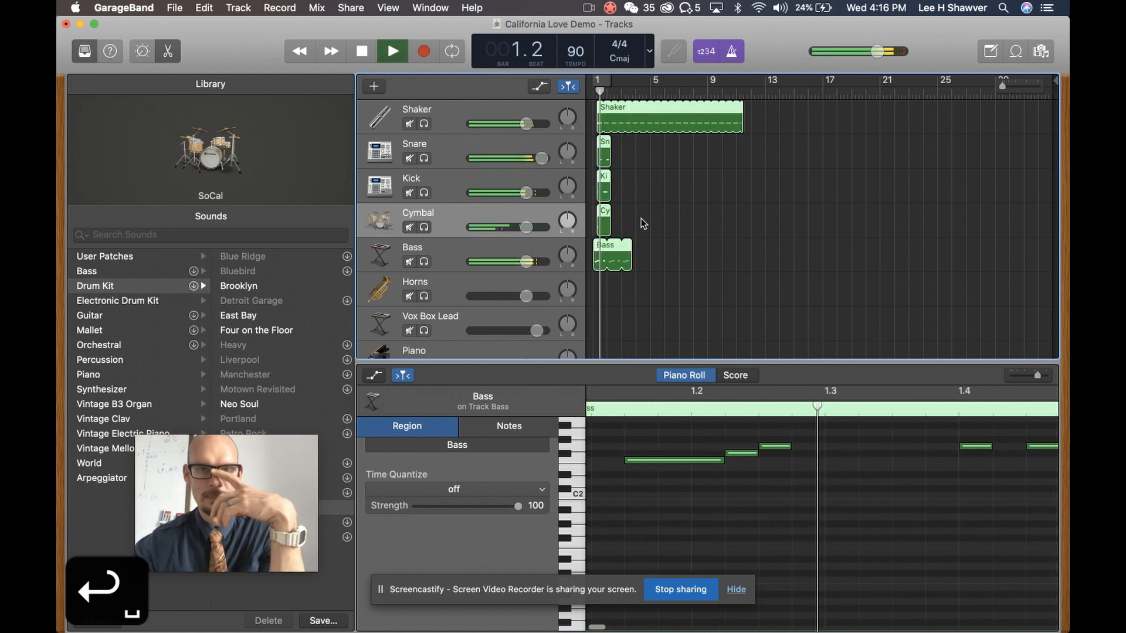
pyautogui.press('space')
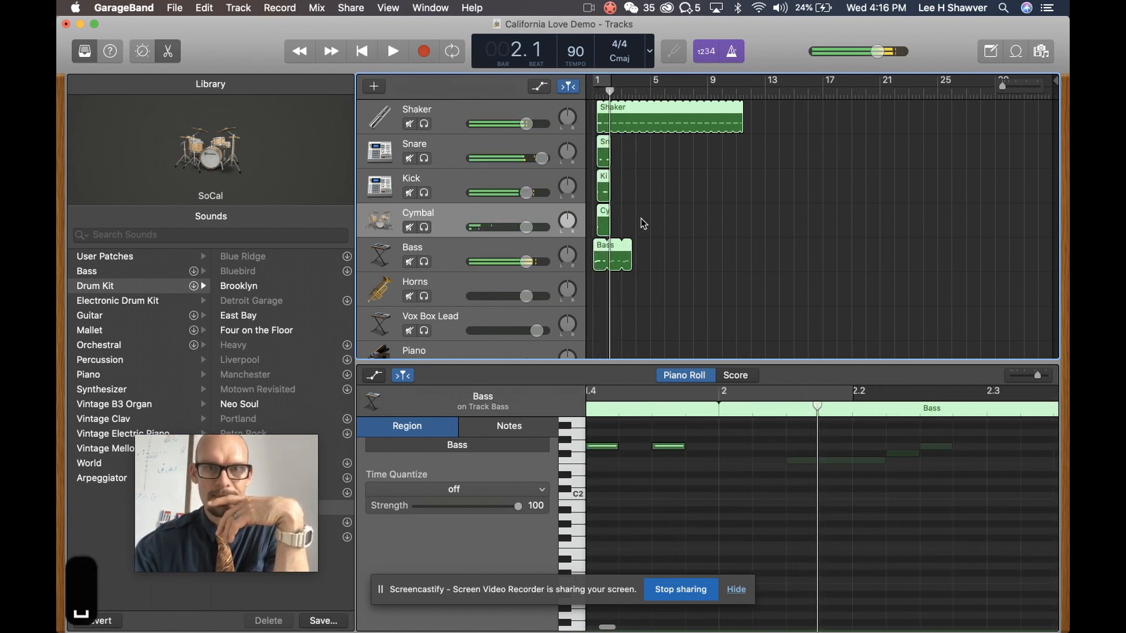
# Select the Horns track, try the Saxophone and Tuba sounds, and set its sound to Trumpets from the Brass category
pyautogui.click(451, 293)
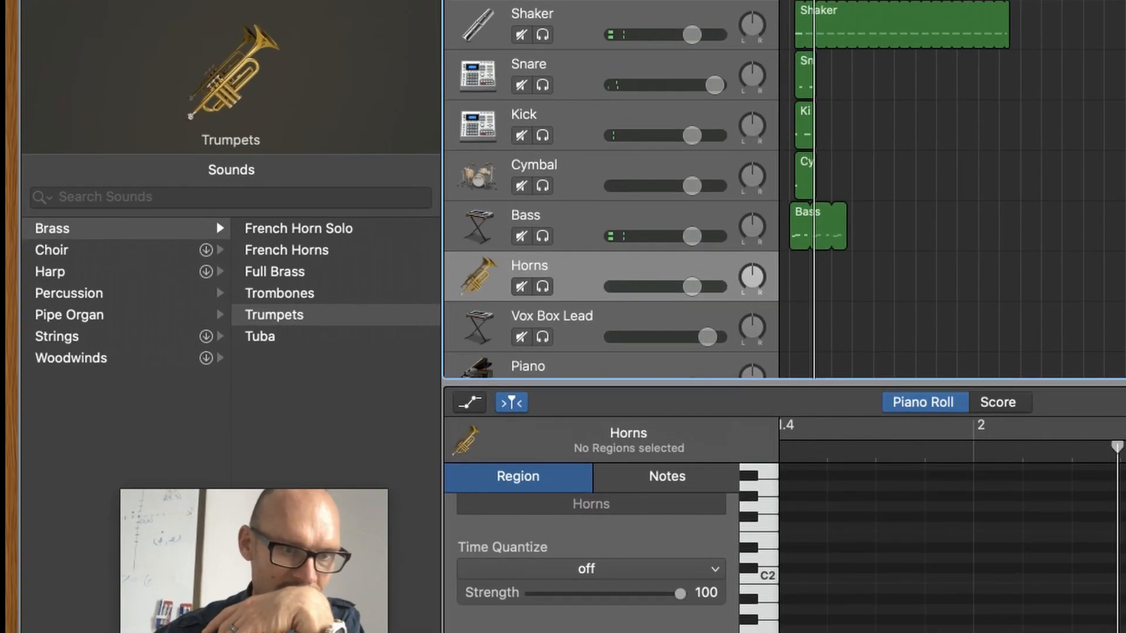
pyautogui.click(287, 315)
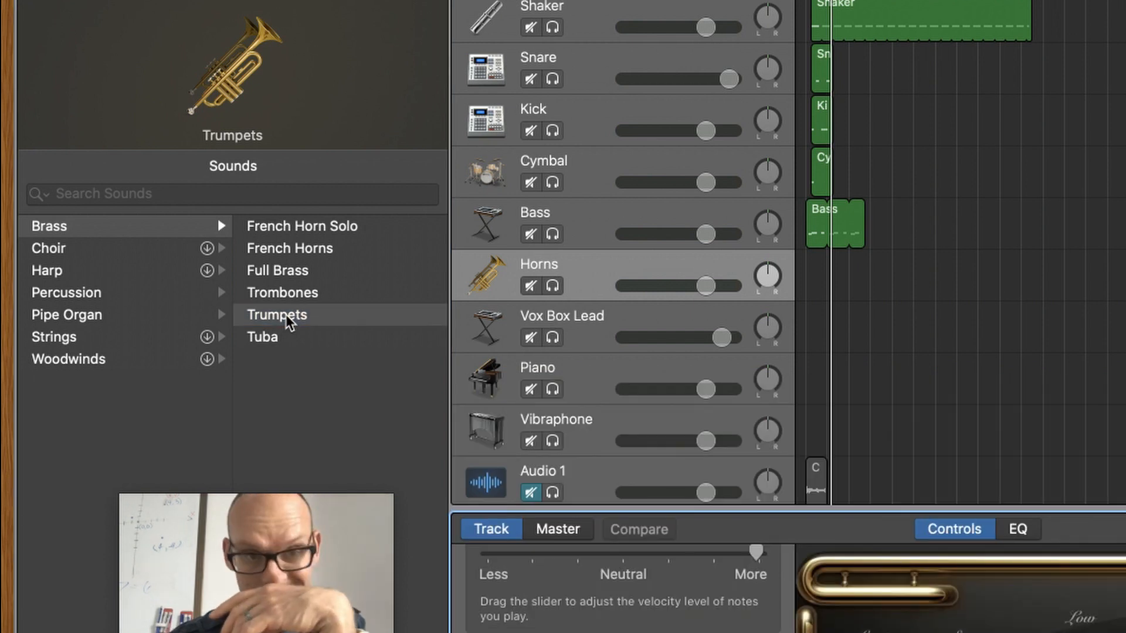
pyautogui.click(90, 361)
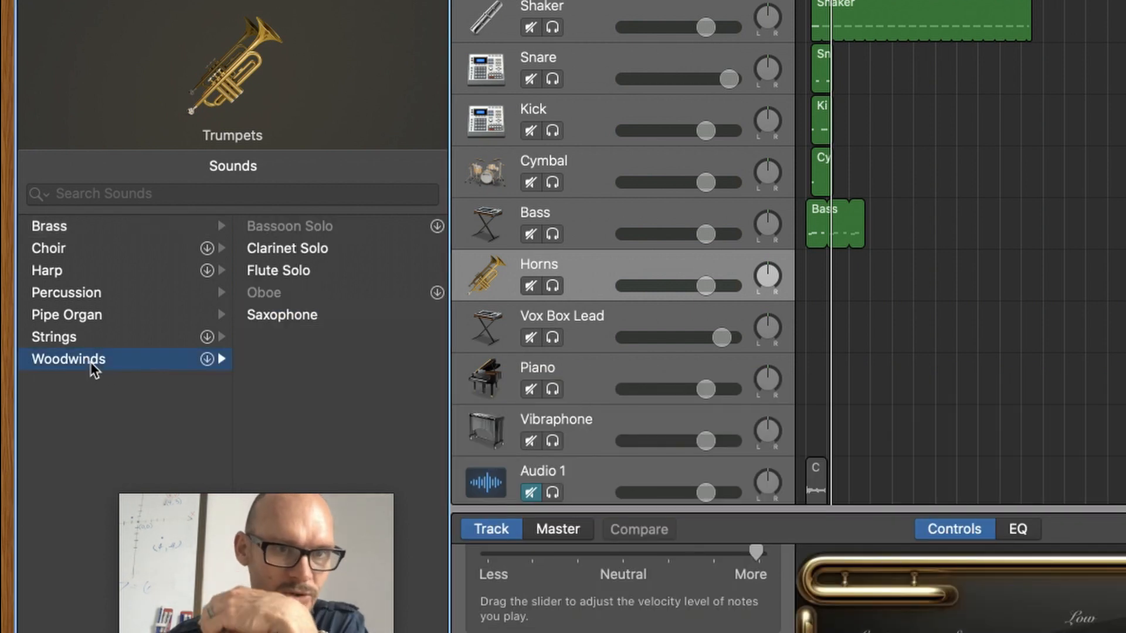
pyautogui.click(277, 311)
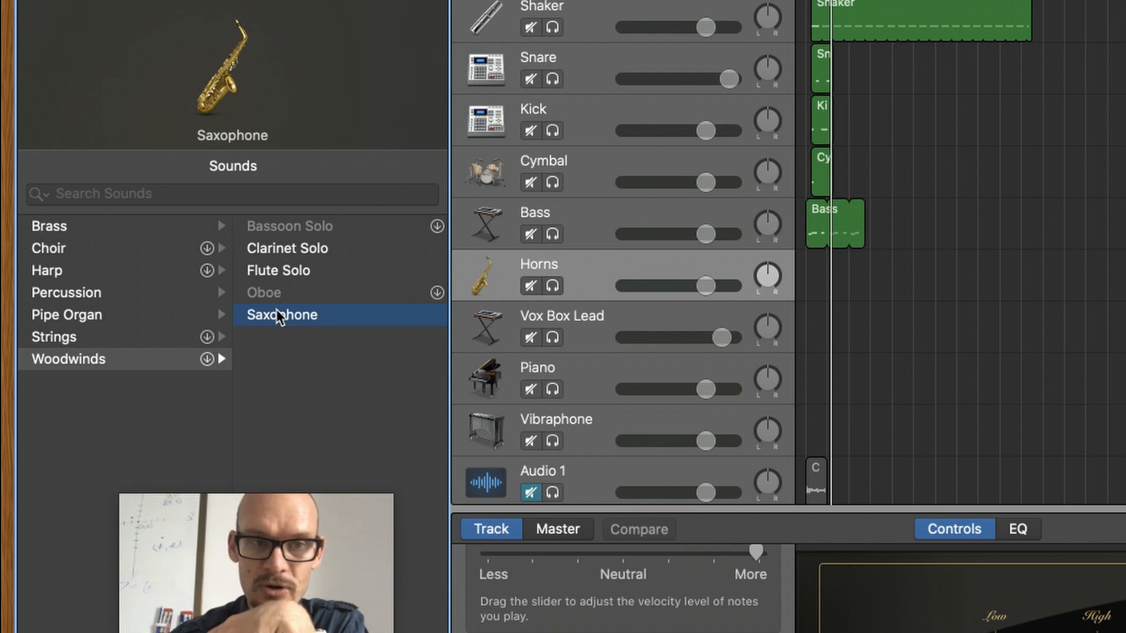
pyautogui.click(53, 228)
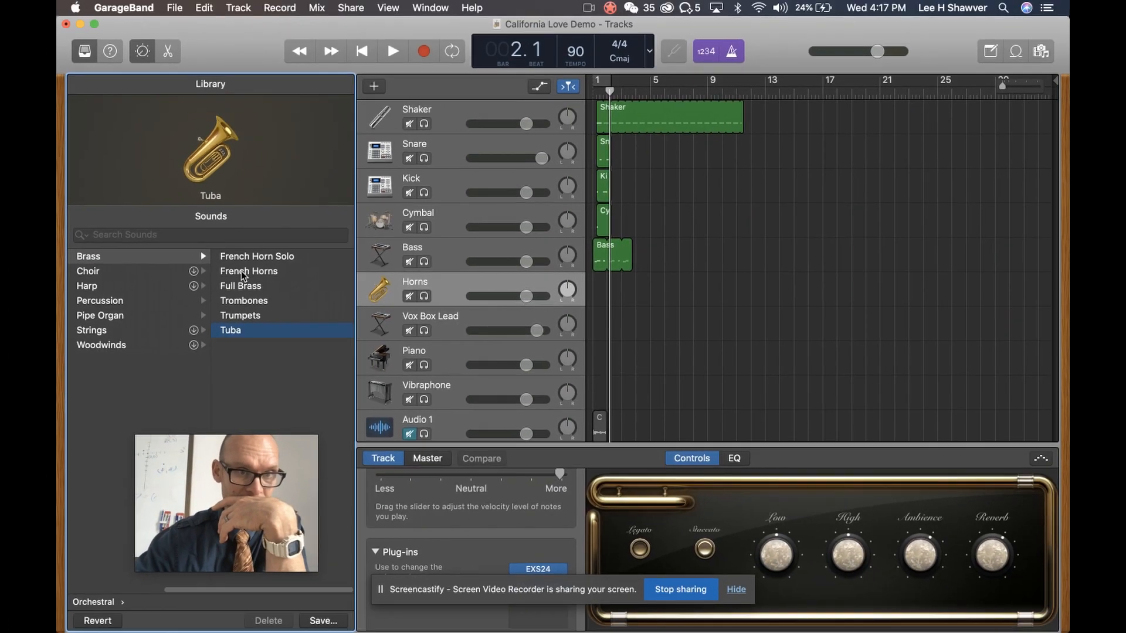
pyautogui.click(245, 316)
pyautogui.click(451, 291)
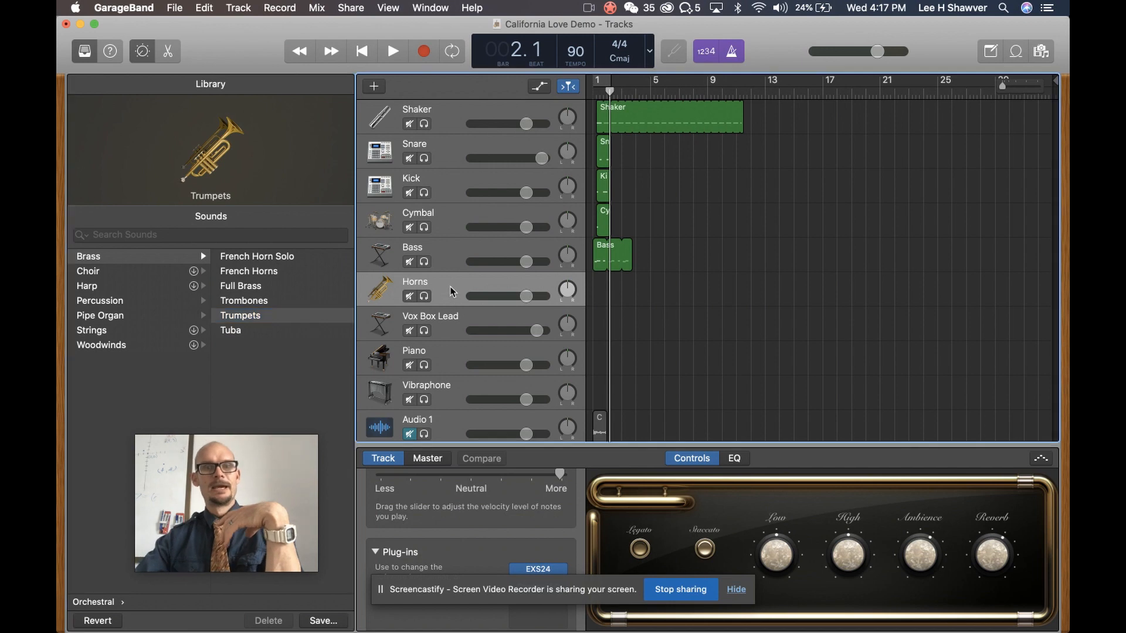
# Switch to the browser, play the California Love video from 0:11 to hear the horn part, and return to GarageBand
pyautogui.press('super+Tab')
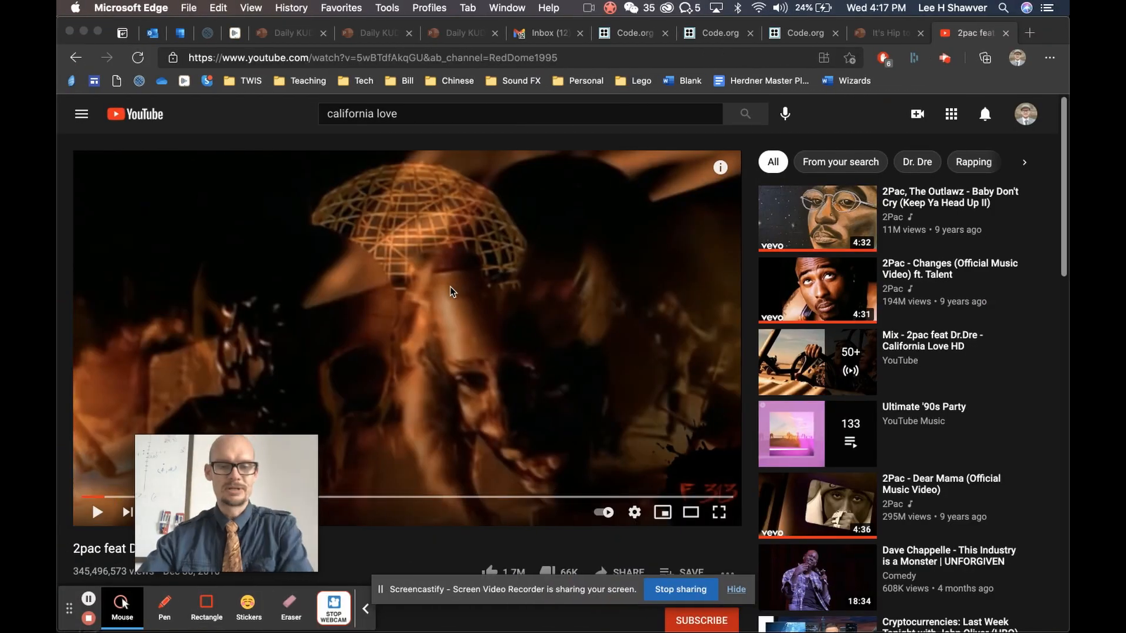
pyautogui.moveTo(195, 524); pyautogui.dragTo(488, 395)
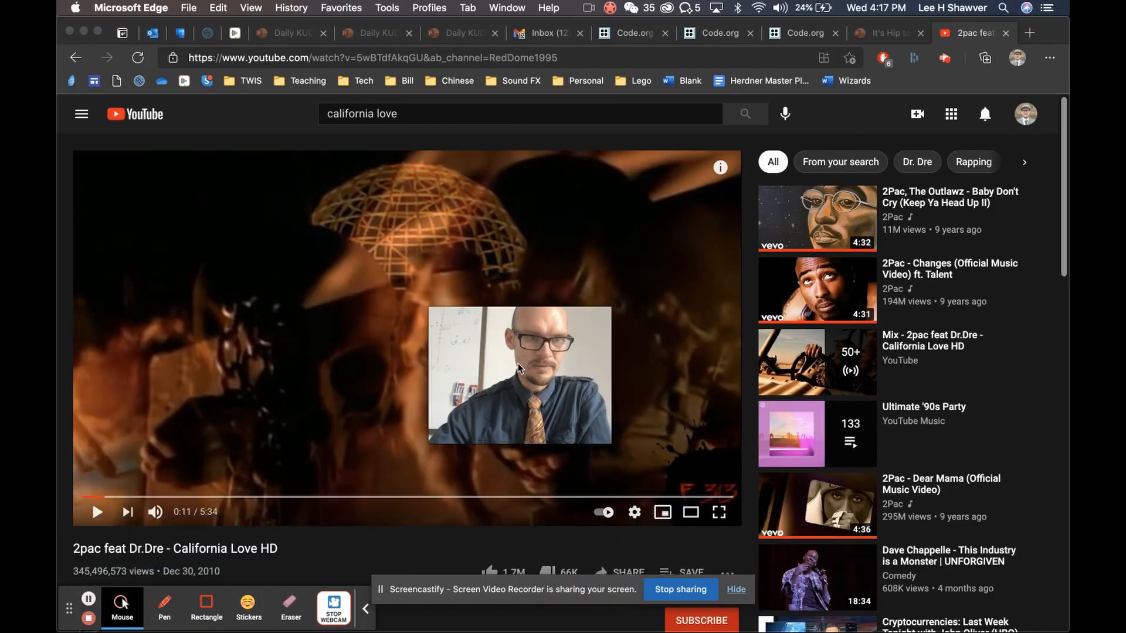
pyautogui.click(97, 511)
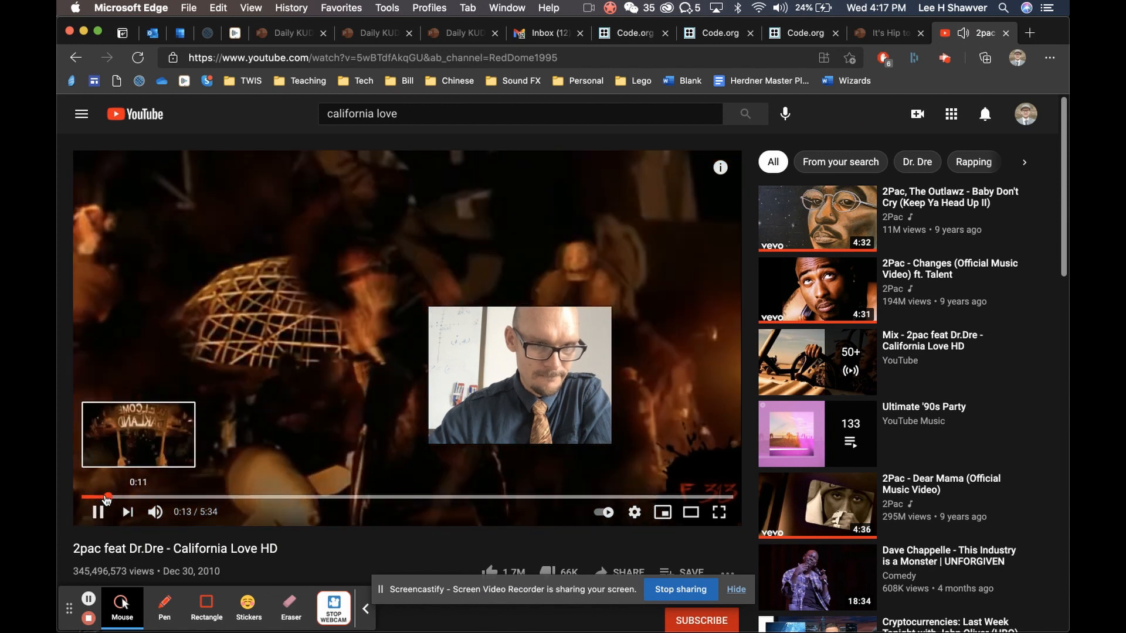
pyautogui.press('space')
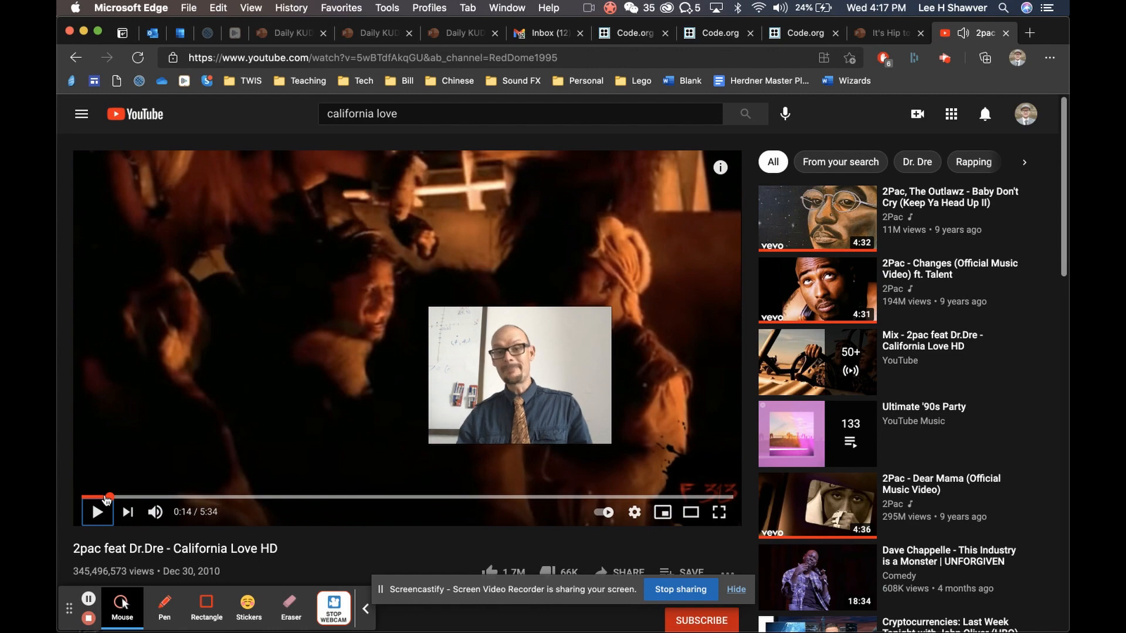
pyautogui.hotkey('ctrl', 'Right')
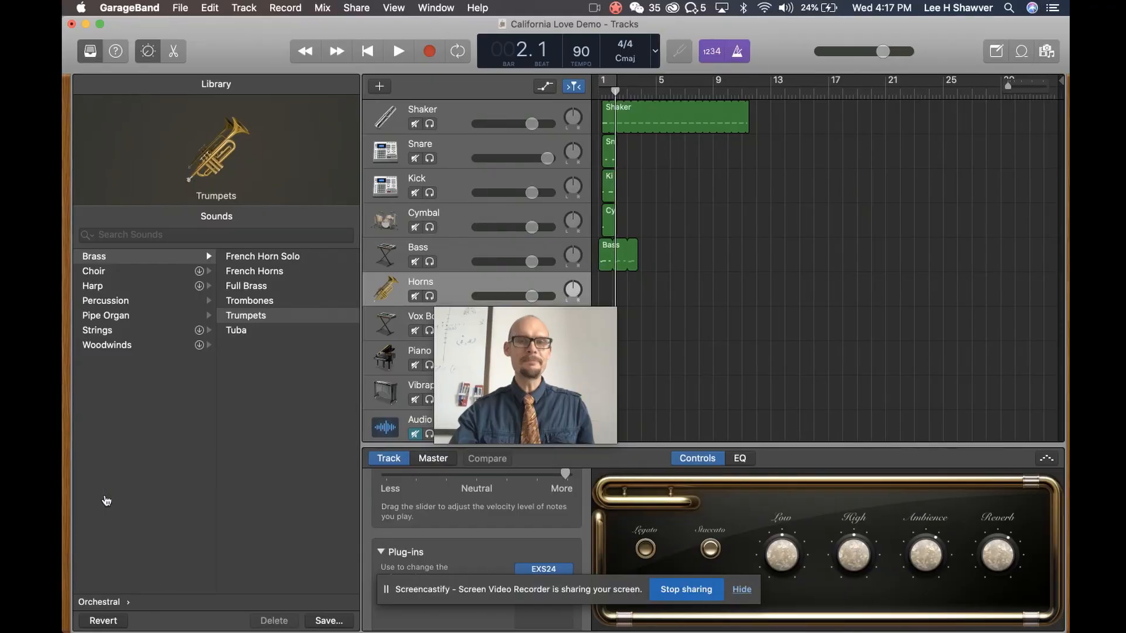
pyautogui.moveTo(516, 350); pyautogui.dragTo(206, 454)
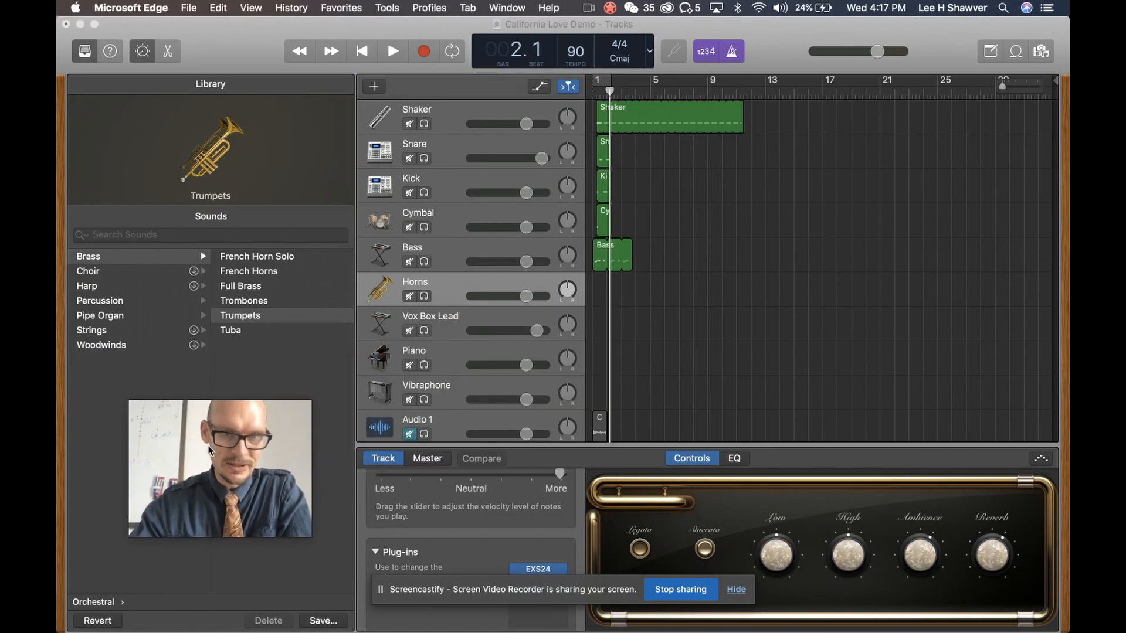
# Select the Horns track at bar 1, open Musical Typing and try out notes up to C3
pyautogui.click(460, 293)
pyautogui.press('Return')
pyautogui.press('super+k')
pyautogui.press('f')
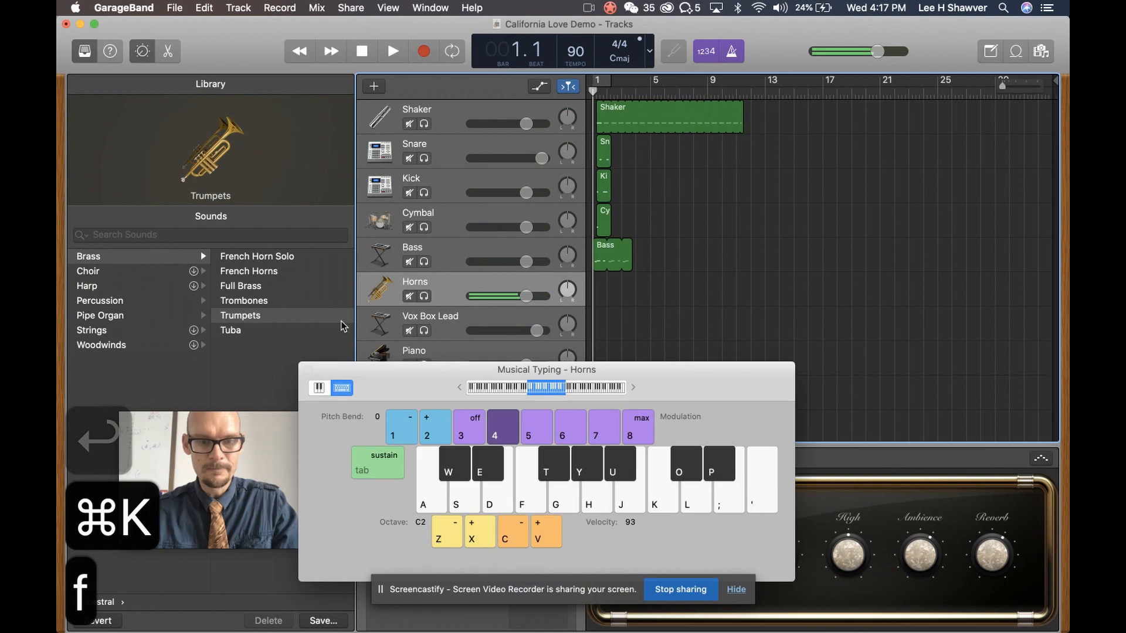
pyautogui.press('t')
pyautogui.press('g')
pyautogui.press('j')
pyautogui.press('k')
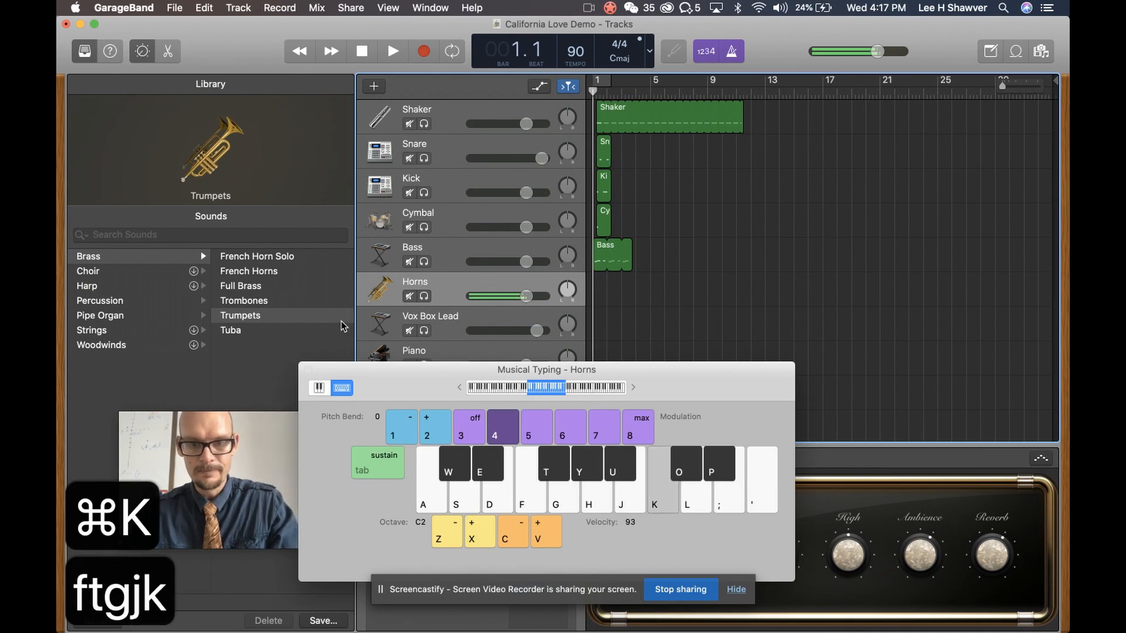
# Rehearse the horn riff C3, C#3, D3, F3 with the Trumpets sound
pyautogui.press('o')
pyautogui.press('l')
pyautogui.press("'")
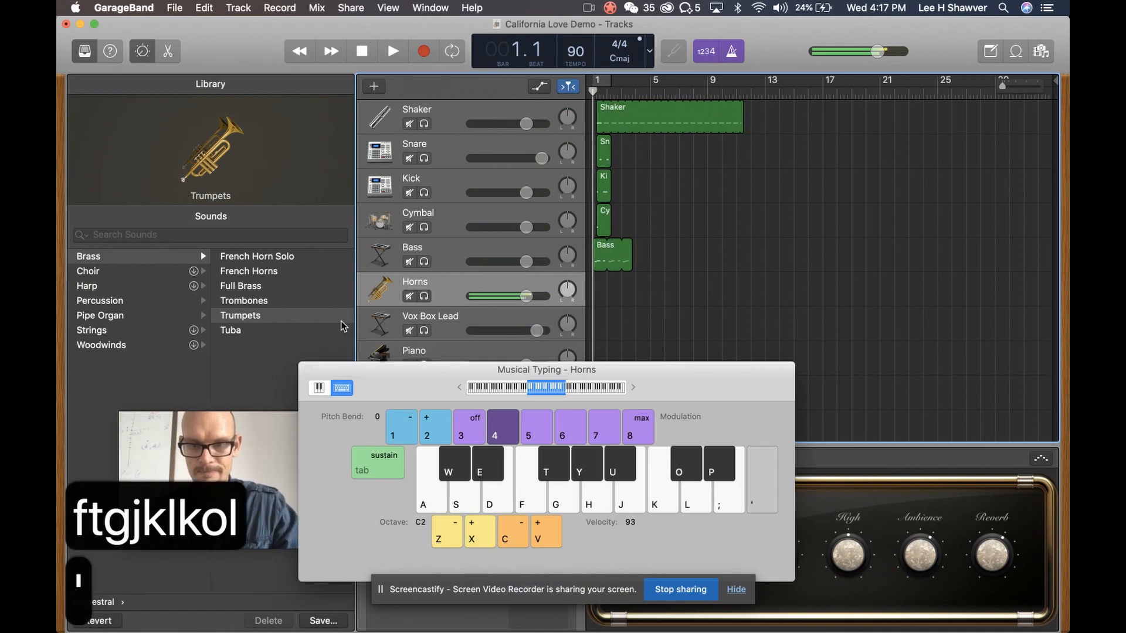
pyautogui.press('k')
pyautogui.press('o')
pyautogui.press('l')
pyautogui.press("'")
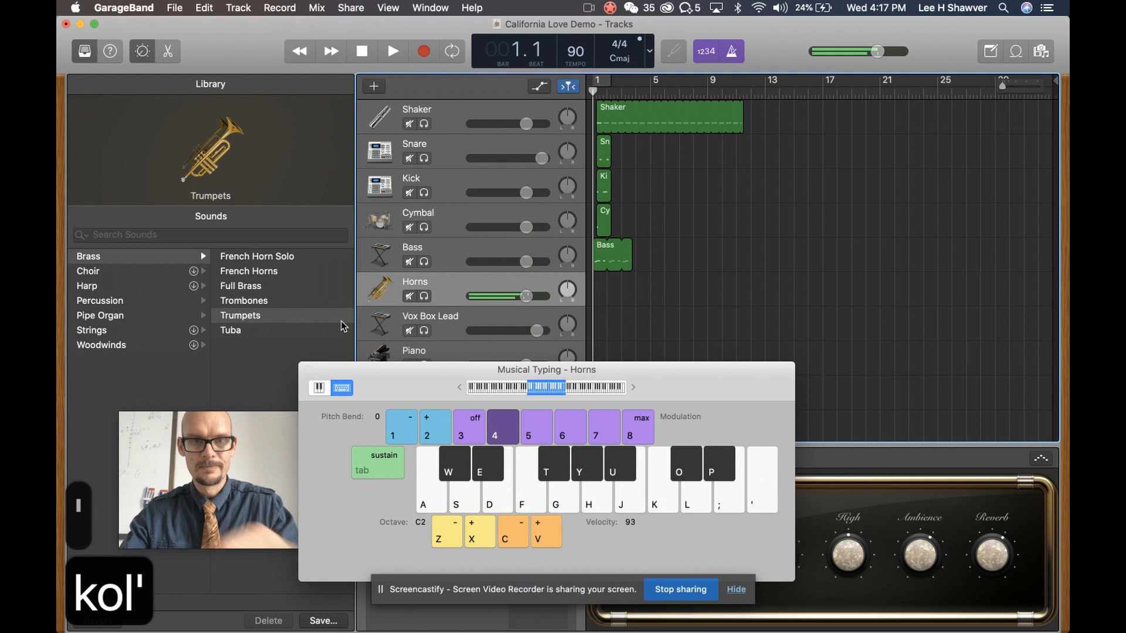
pyautogui.press('r')
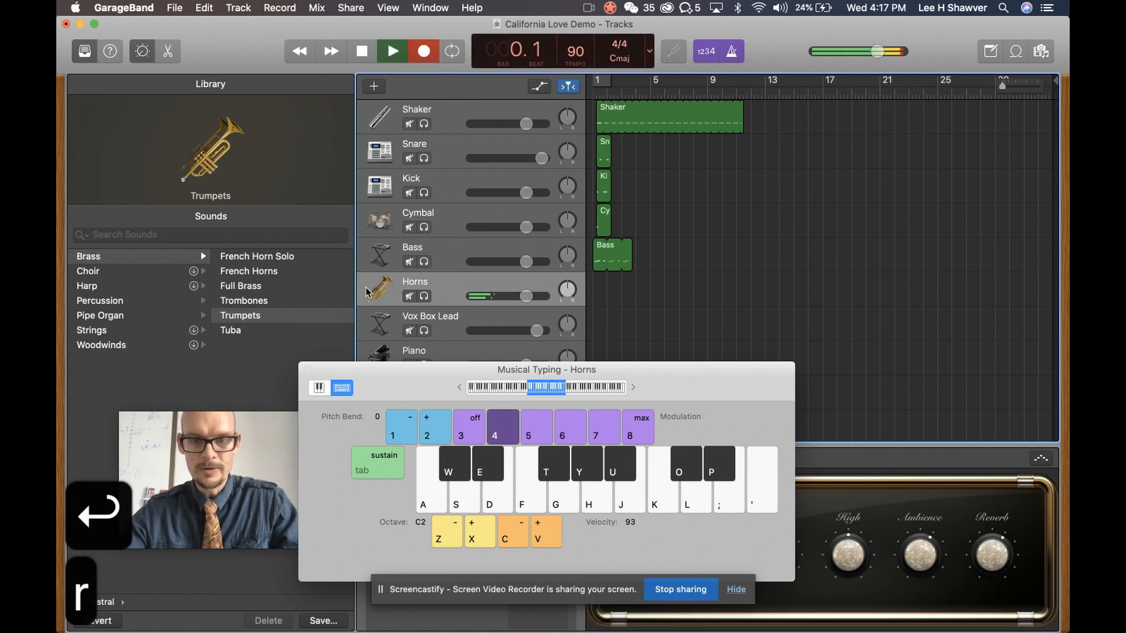
pyautogui.press('k')
pyautogui.press('k')
pyautogui.press('k')
pyautogui.press('o')
pyautogui.press('l')
pyautogui.press('space')
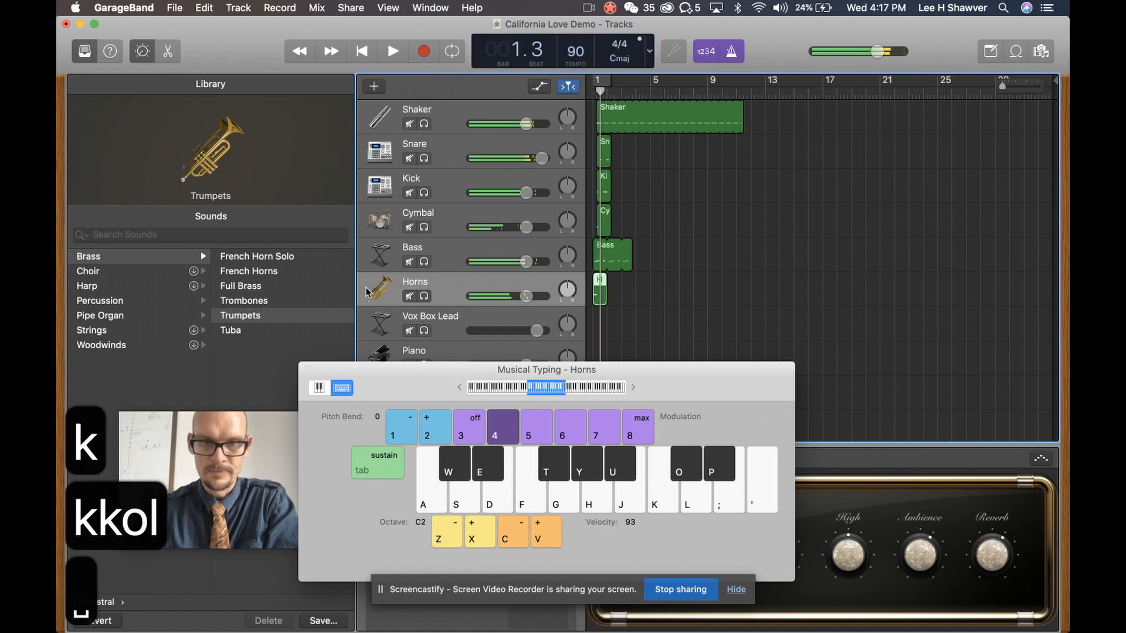
pyautogui.press('Return')
pyautogui.press('super+z')
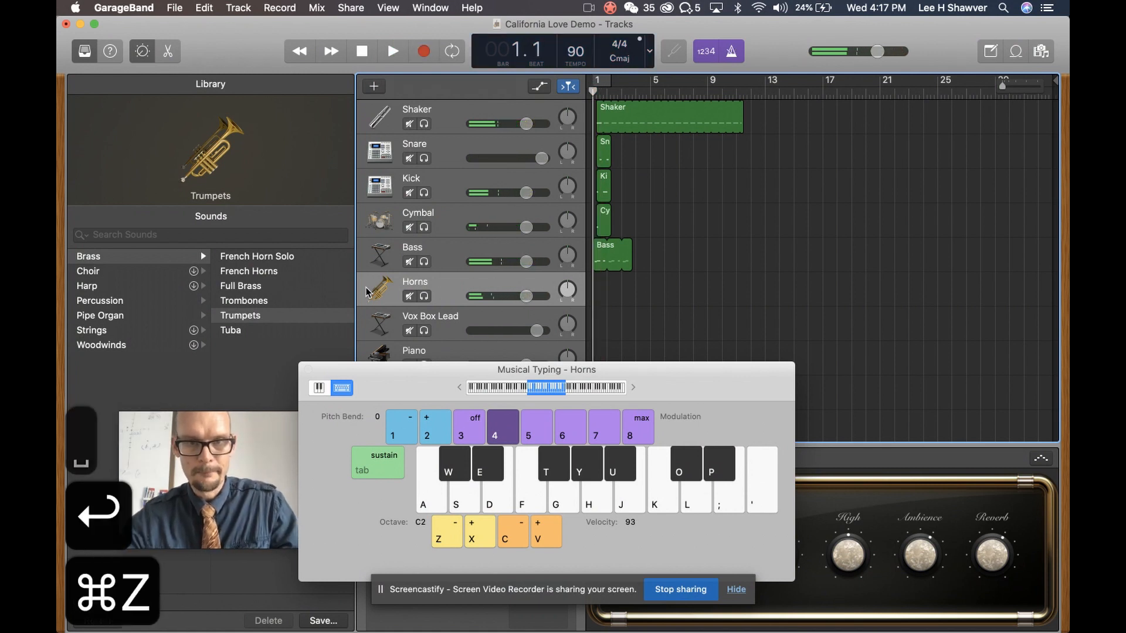
# Record the horn riff C3, C#3, D3, F3 twice on the Horns track from bar 1, and close Musical Typing
pyautogui.press('r')
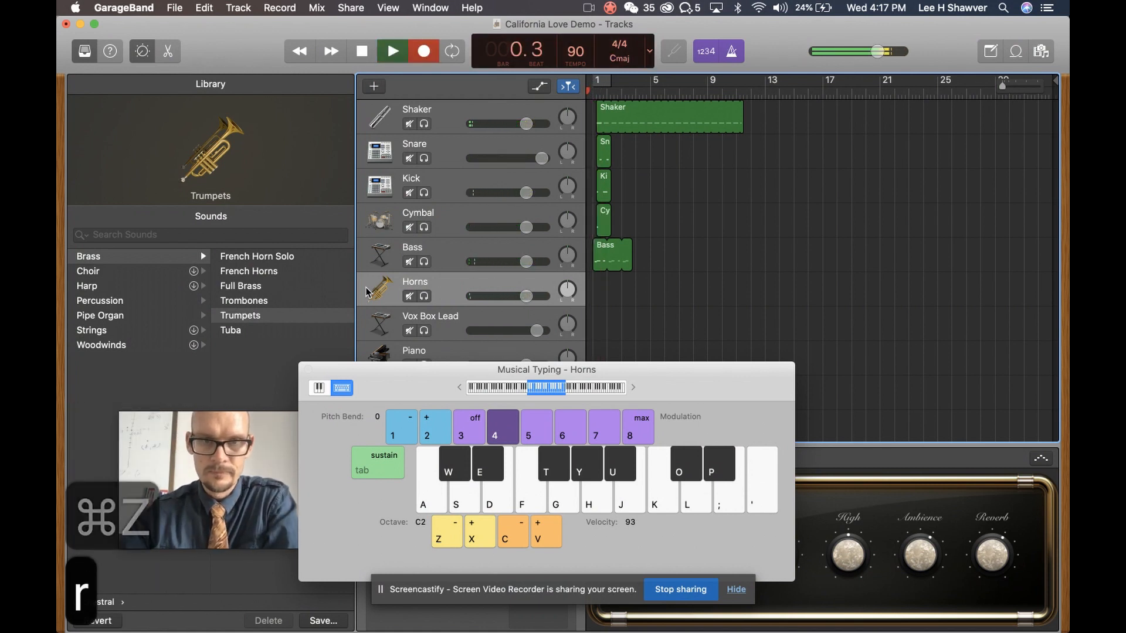
pyautogui.press('k')
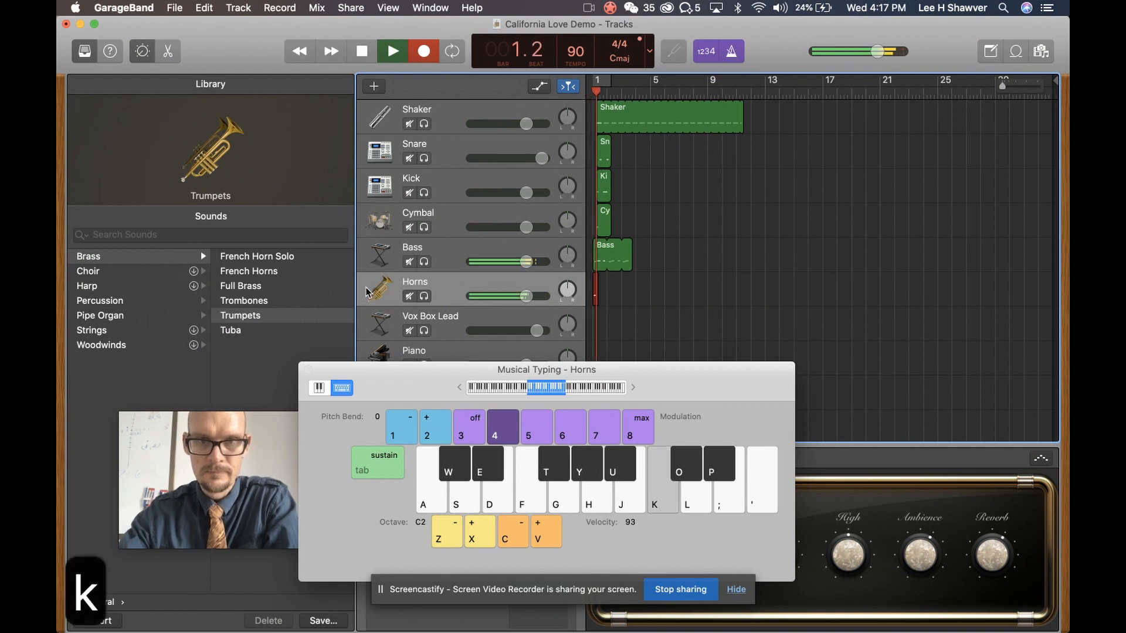
pyautogui.press('k')
pyautogui.press('o')
pyautogui.press('l')
pyautogui.press("'")
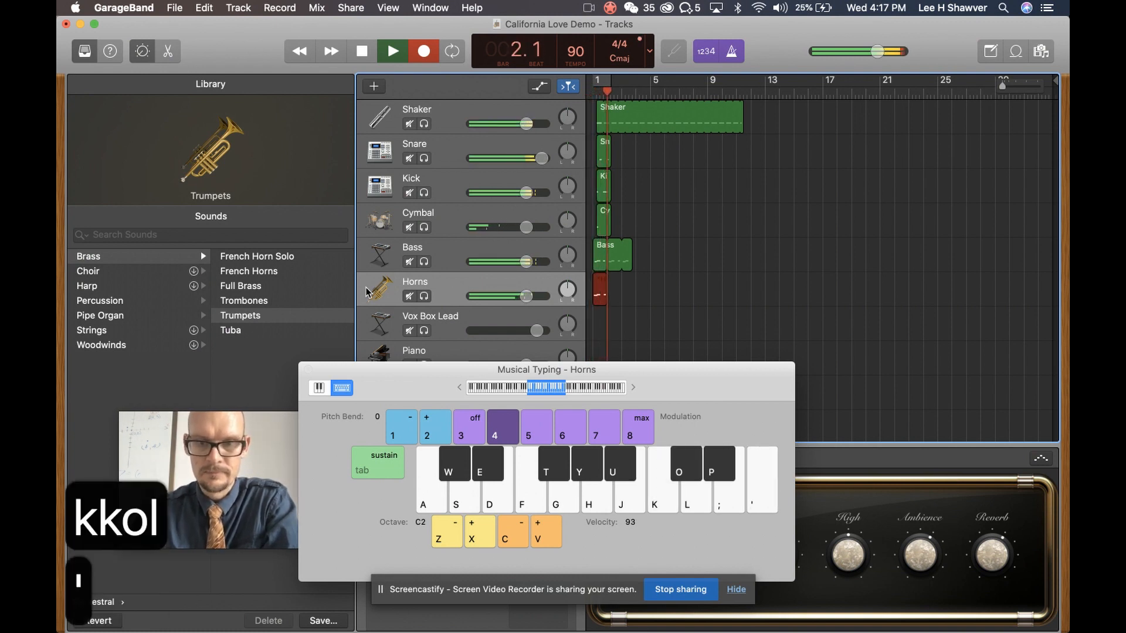
pyautogui.press('k')
pyautogui.press('k')
pyautogui.press('o')
pyautogui.press("'")
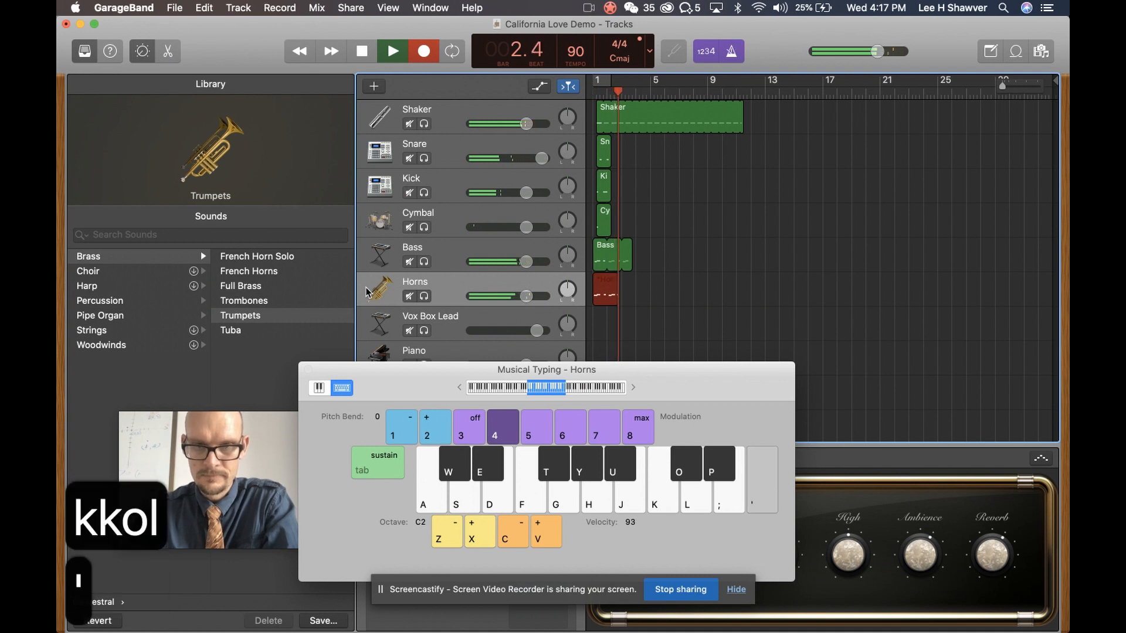
pyautogui.press('Return')
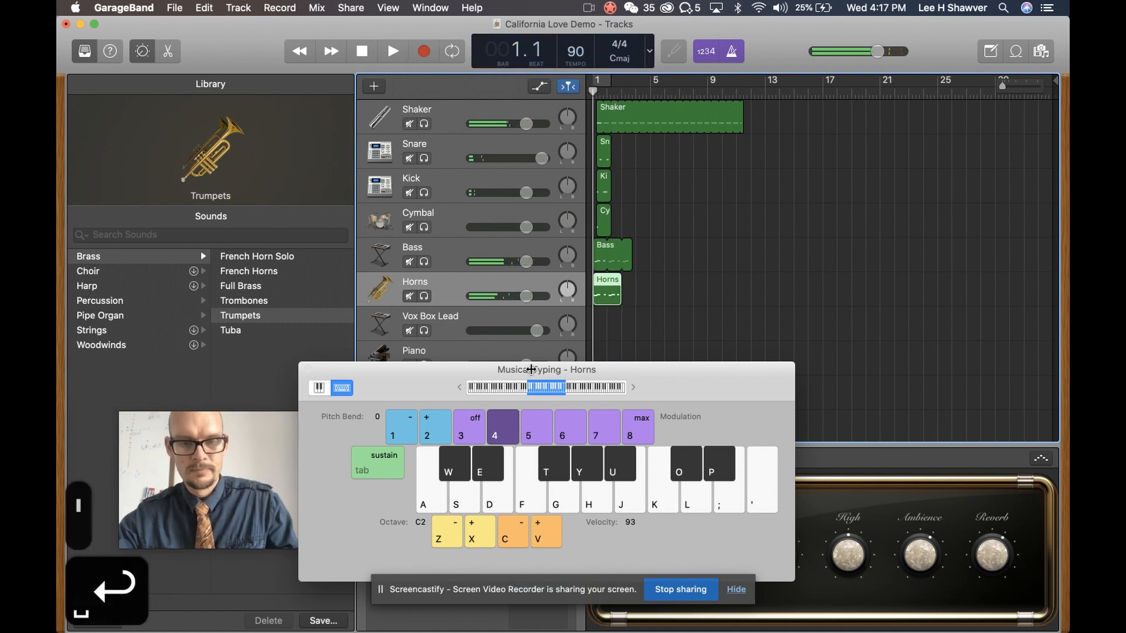
pyautogui.press('super+k')
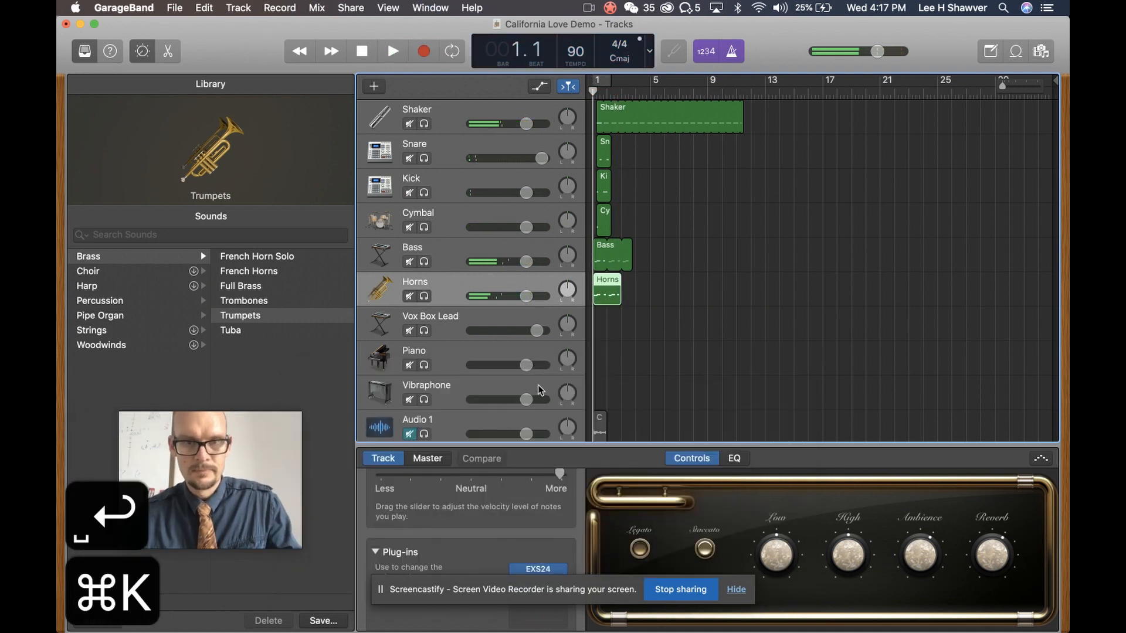
# Open the Horns region in the Piano Roll, adjust the timing and lengths of the first C3, C#3 and D3 notes, and play the result
pyautogui.doubleClick(606, 285)
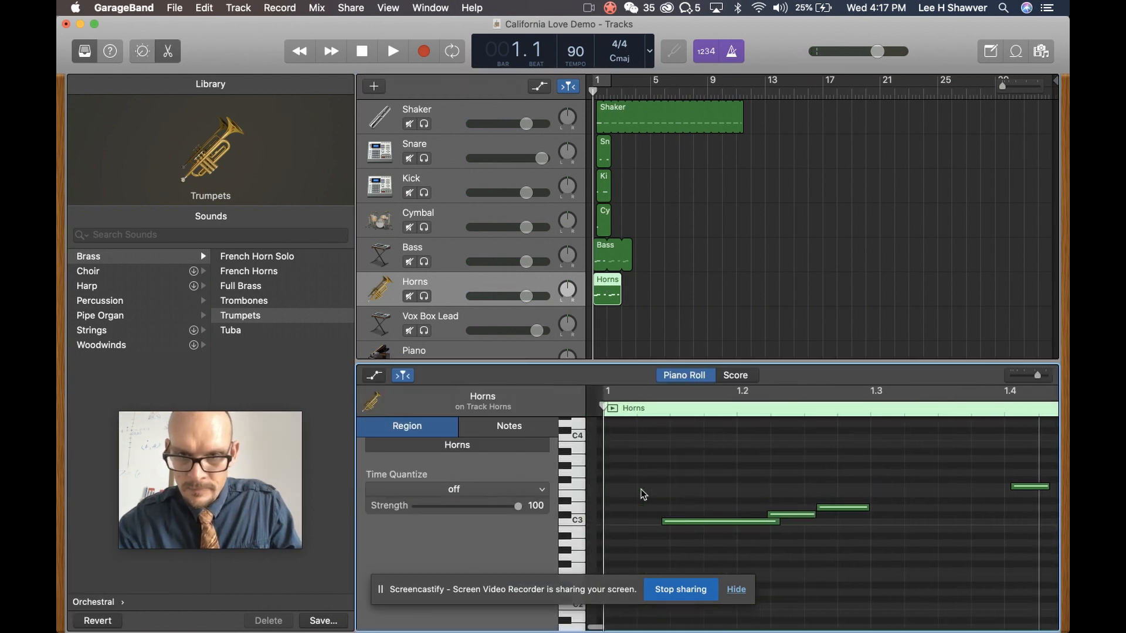
pyautogui.moveTo(682, 526); pyautogui.dragTo(692, 527)
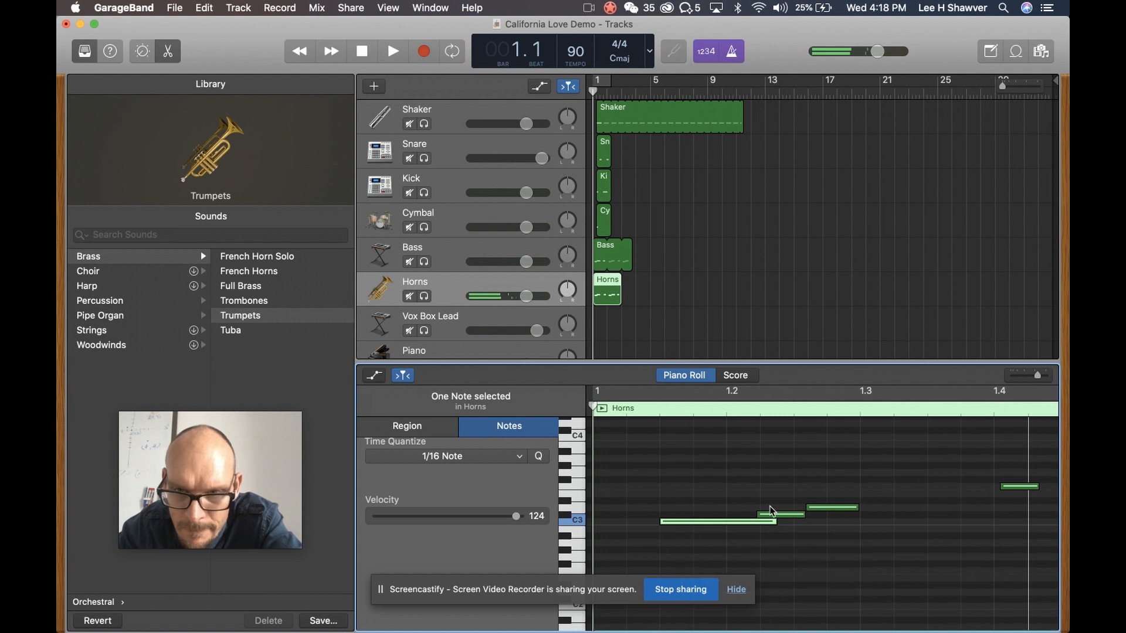
pyautogui.moveTo(775, 519); pyautogui.dragTo(826, 508)
pyautogui.press('Return')
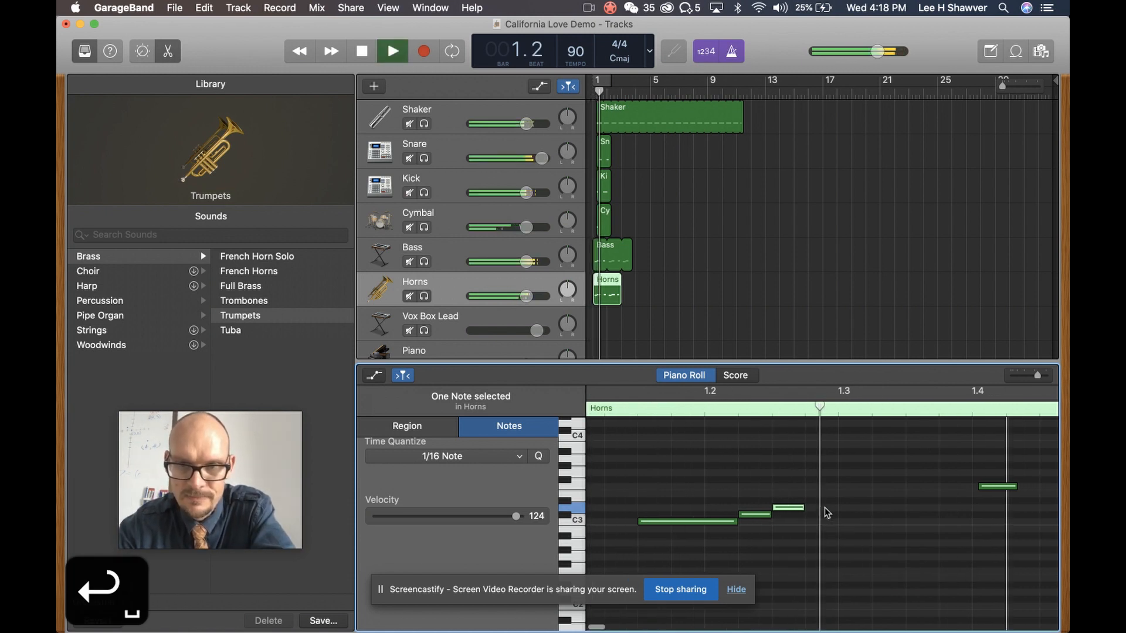
pyautogui.press('space')
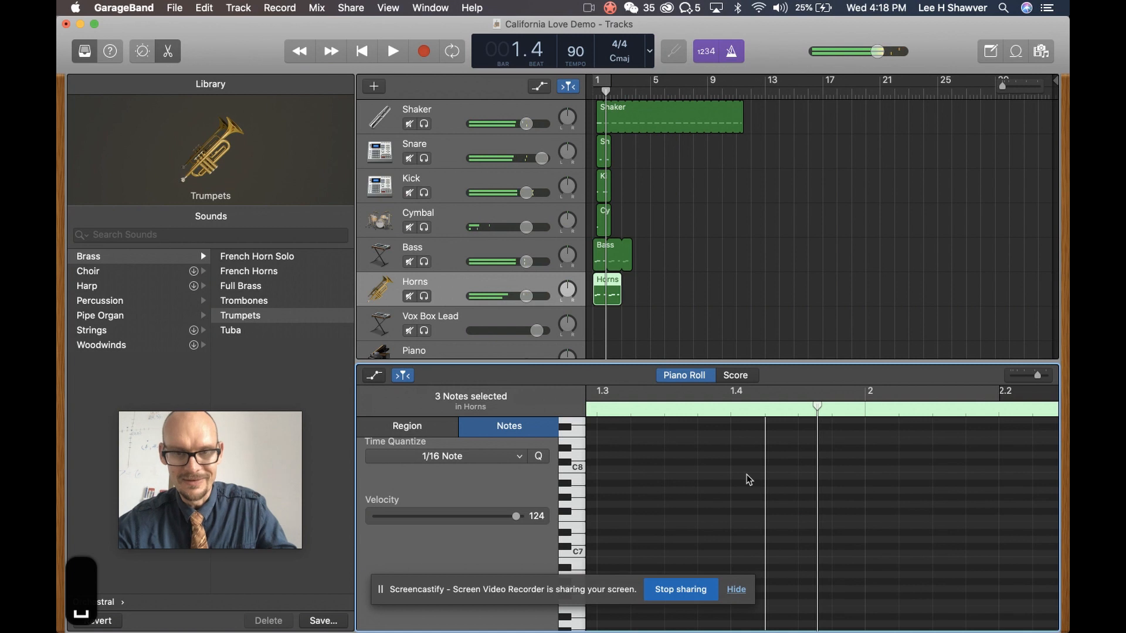
# Move the F3 note in bar 1 of the Horns region slightly earlier
pyautogui.scroll(-10, 749, 479)
pyautogui.scroll(-2, 746, 479)
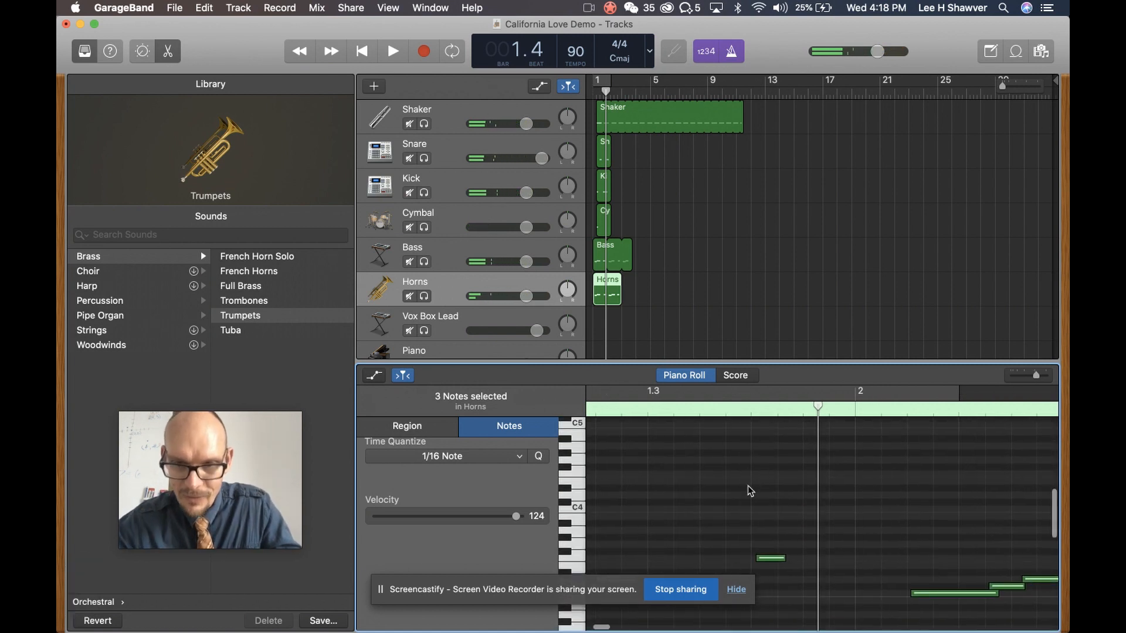
pyautogui.moveTo(772, 562); pyautogui.dragTo(769, 561)
pyautogui.scroll(-3, 826, 551)
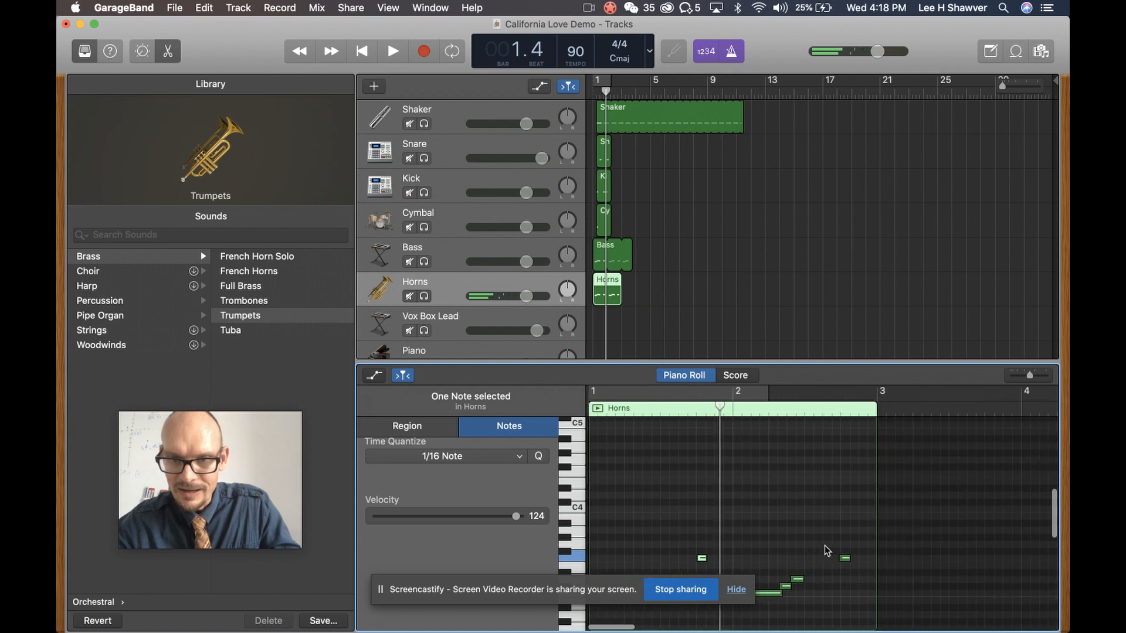
# Delete the second pass of the horn riff, the notes in bar 2 of the Horns region
pyautogui.click(735, 514)
pyautogui.moveTo(734, 490); pyautogui.dragTo(884, 608)
pyautogui.press('BackSpace')
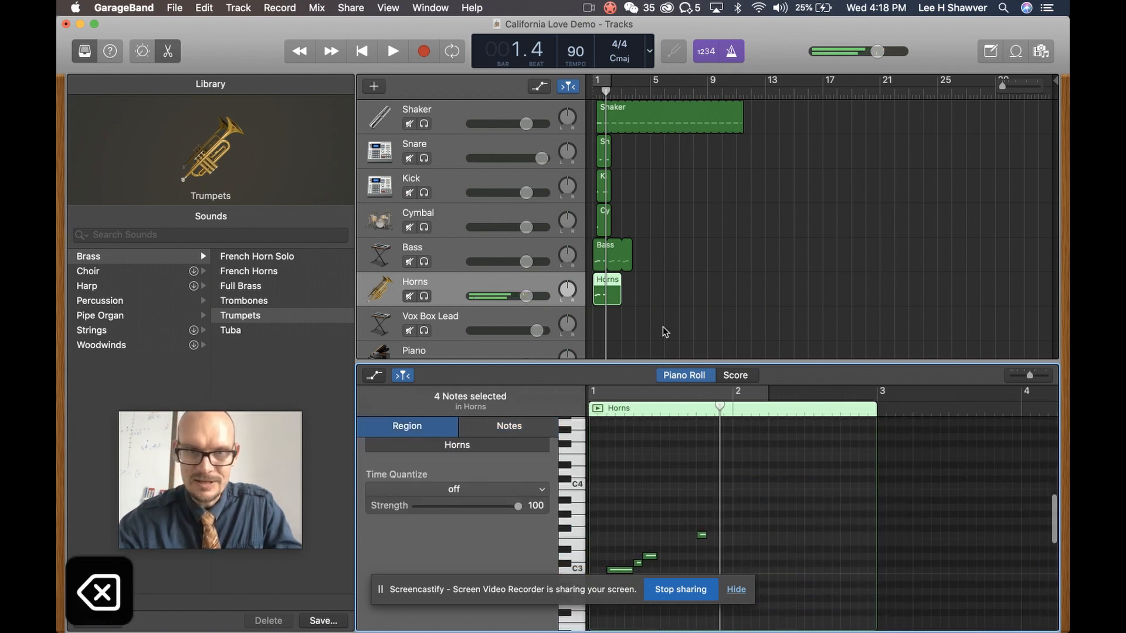
# Shorten the Horns region to one bar, loop it to about bar 9, and play the result from the start
pyautogui.moveTo(620, 292); pyautogui.dragTo(711, 296)
pyautogui.press('Return')
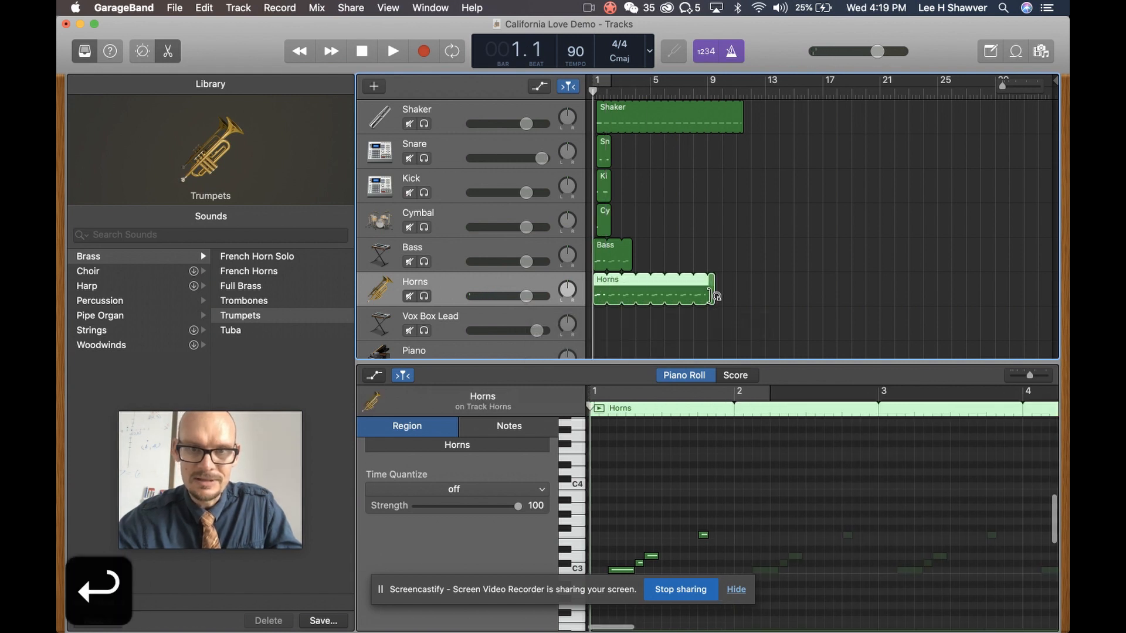
pyautogui.press('space')
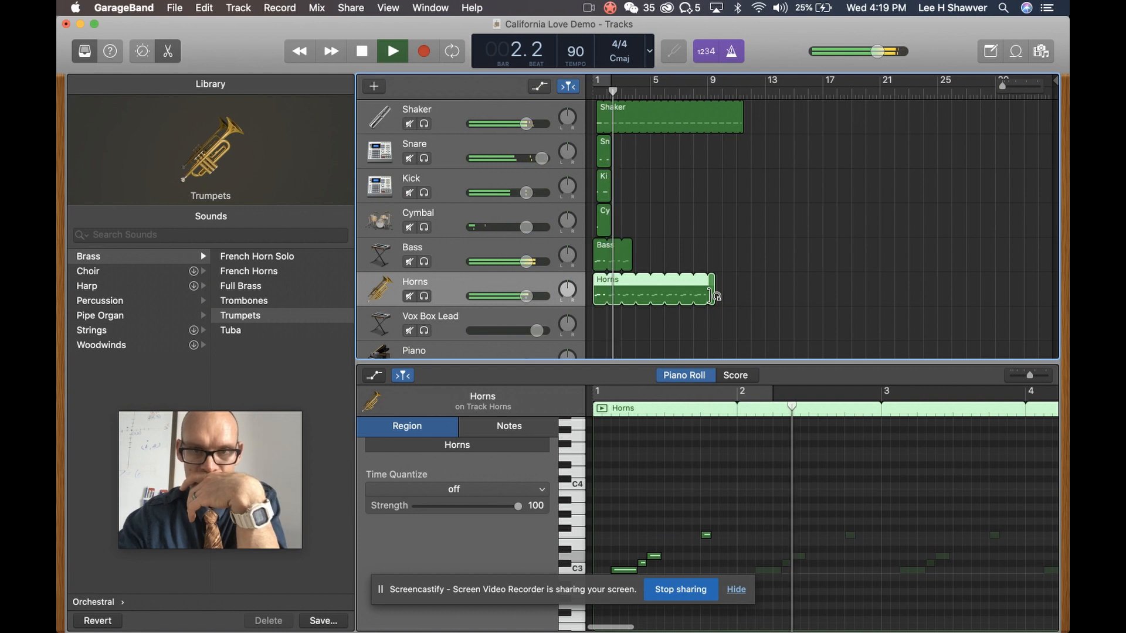
pyautogui.press('space')
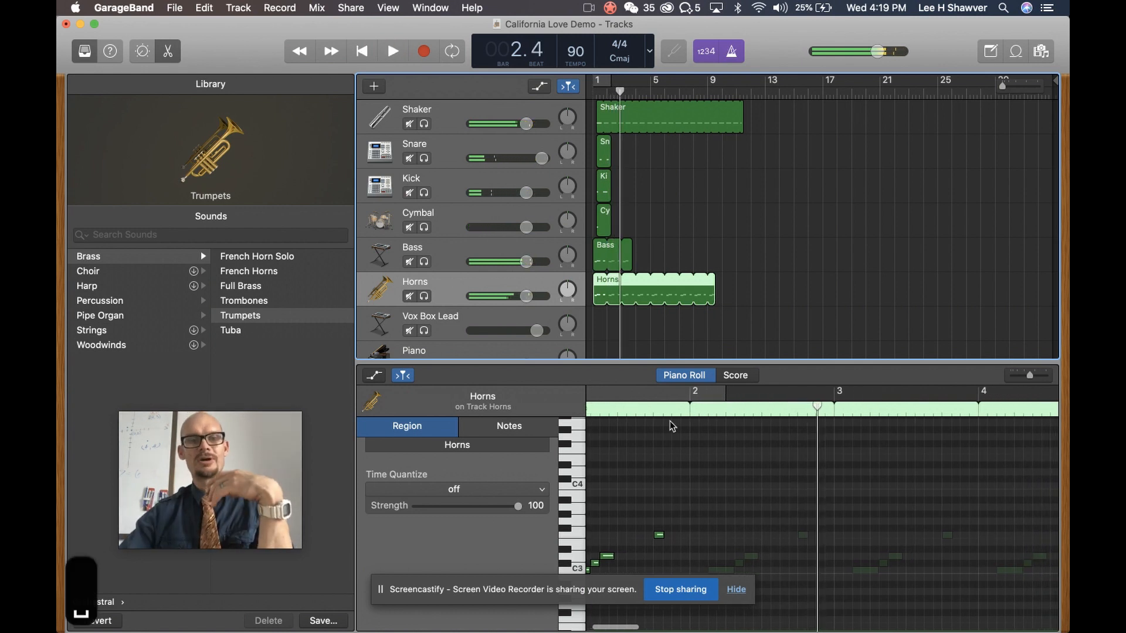
# Switch to the browser, replay the California Love video from shortly before 0:10 to hear the horn harmony, and return to GarageBand
pyautogui.press('super+Tab')
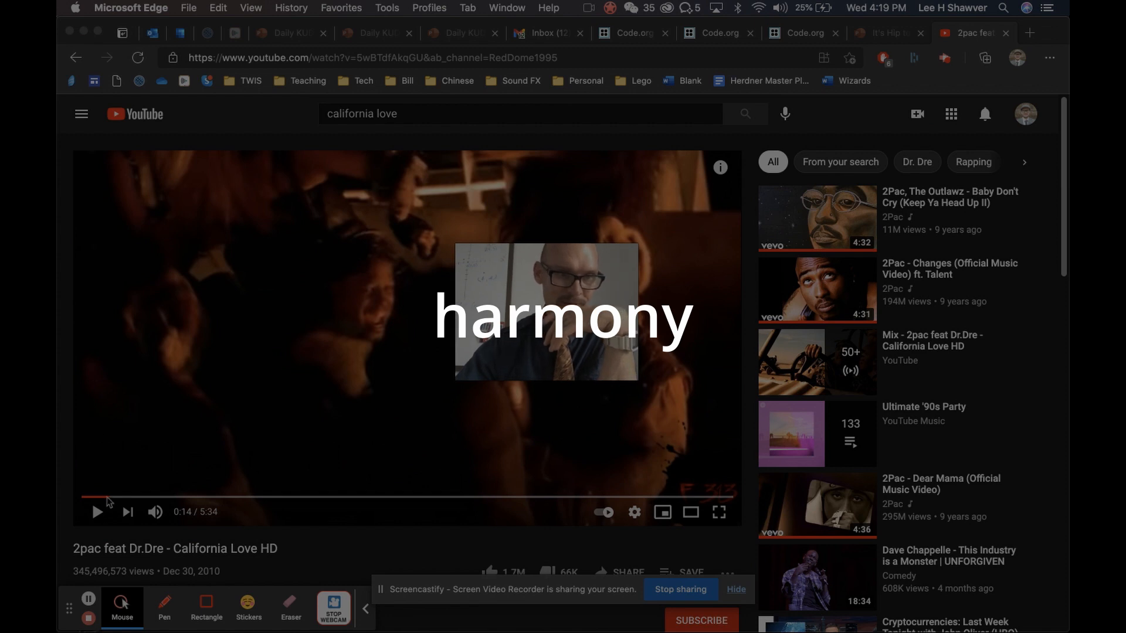
pyautogui.click(98, 510)
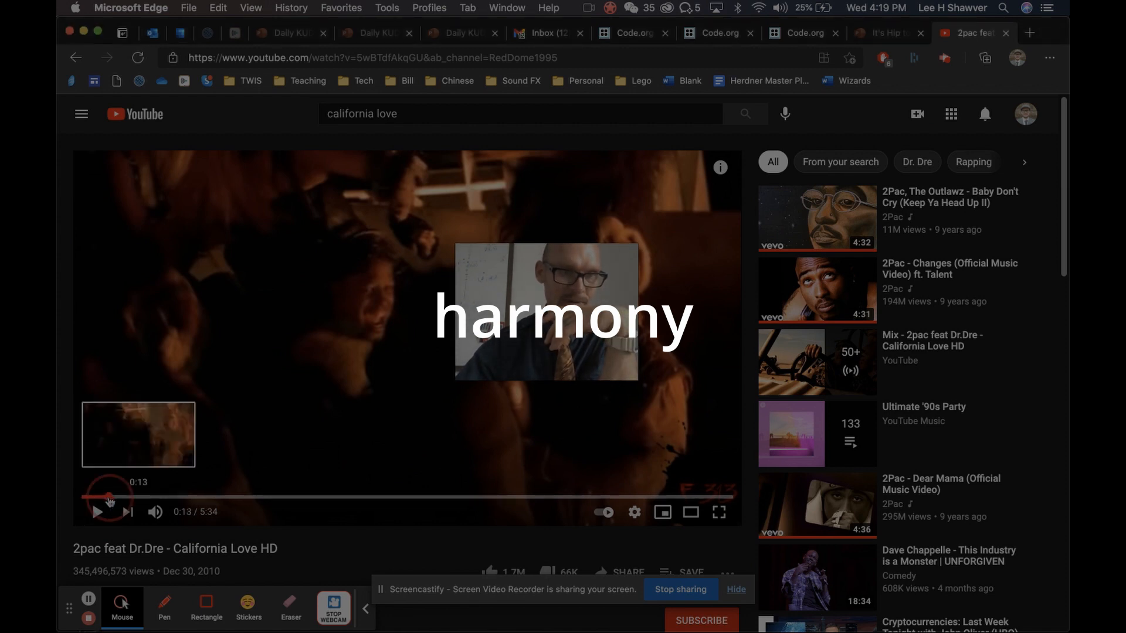
pyautogui.click(97, 497)
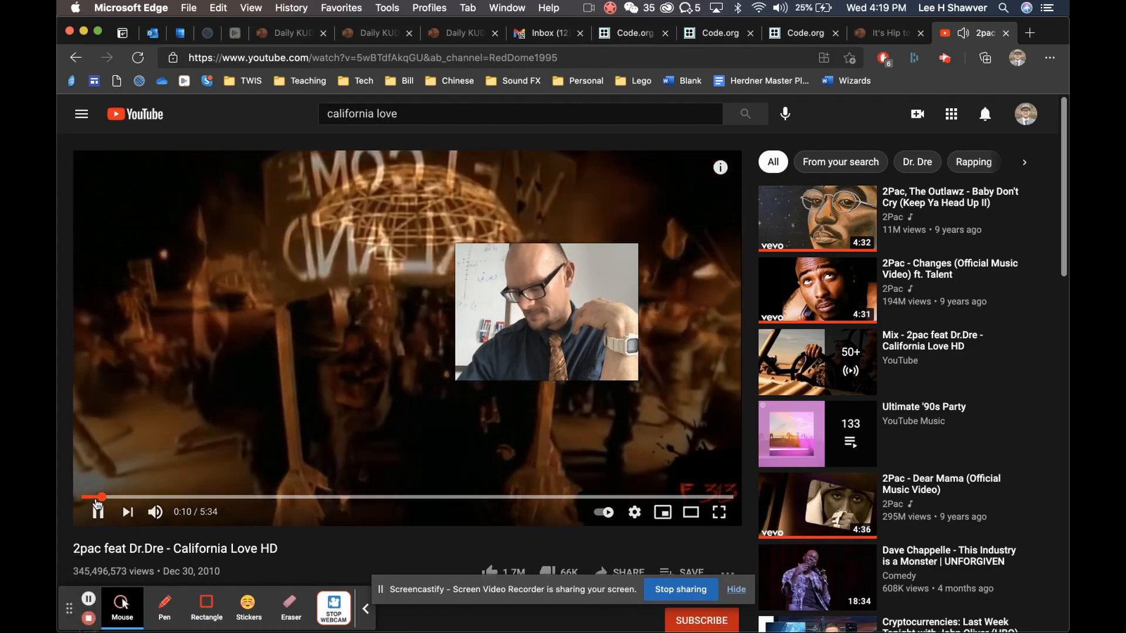
pyautogui.click(98, 509)
pyautogui.hotkey('ctrl', 'Right')
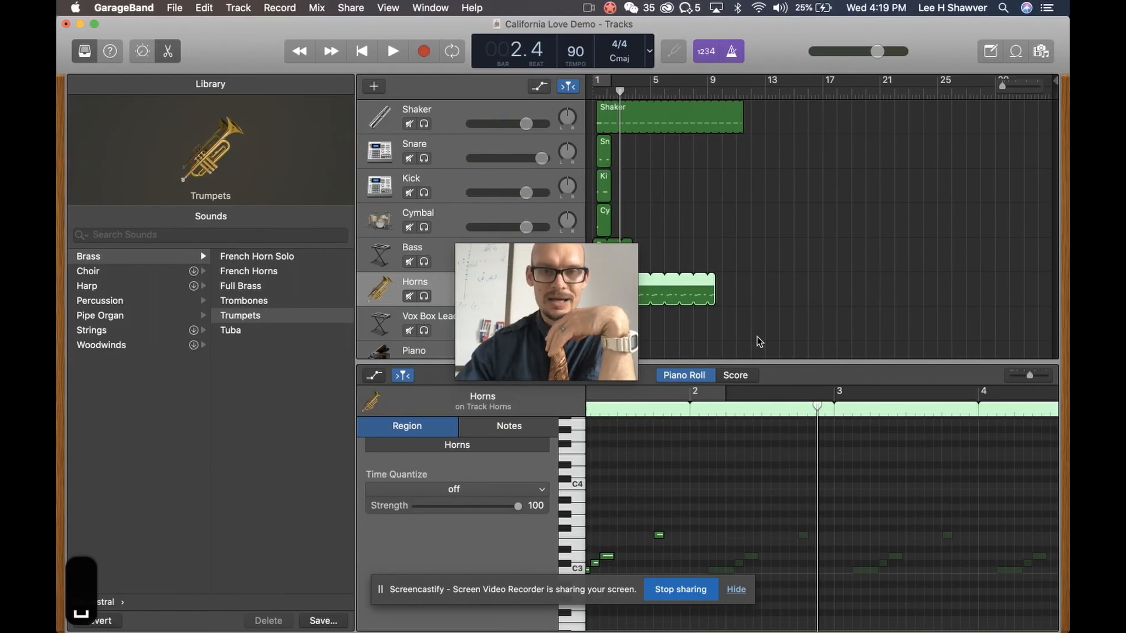
pyautogui.click(548, 315)
pyautogui.moveTo(165, 483); pyautogui.dragTo(210, 478)
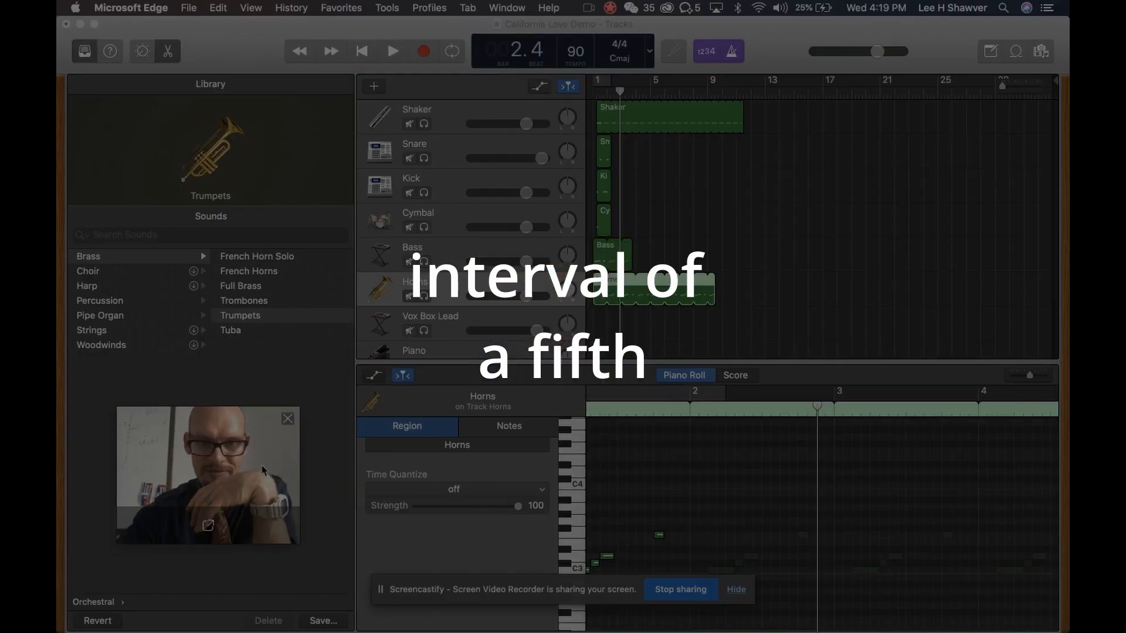
# Try a single harmony note in the Horns region by copying the C3 note down to F2, play it, and delete the copy
pyautogui.hscroll(-3, 728, 502)
pyautogui.scroll(-3, 729, 503)
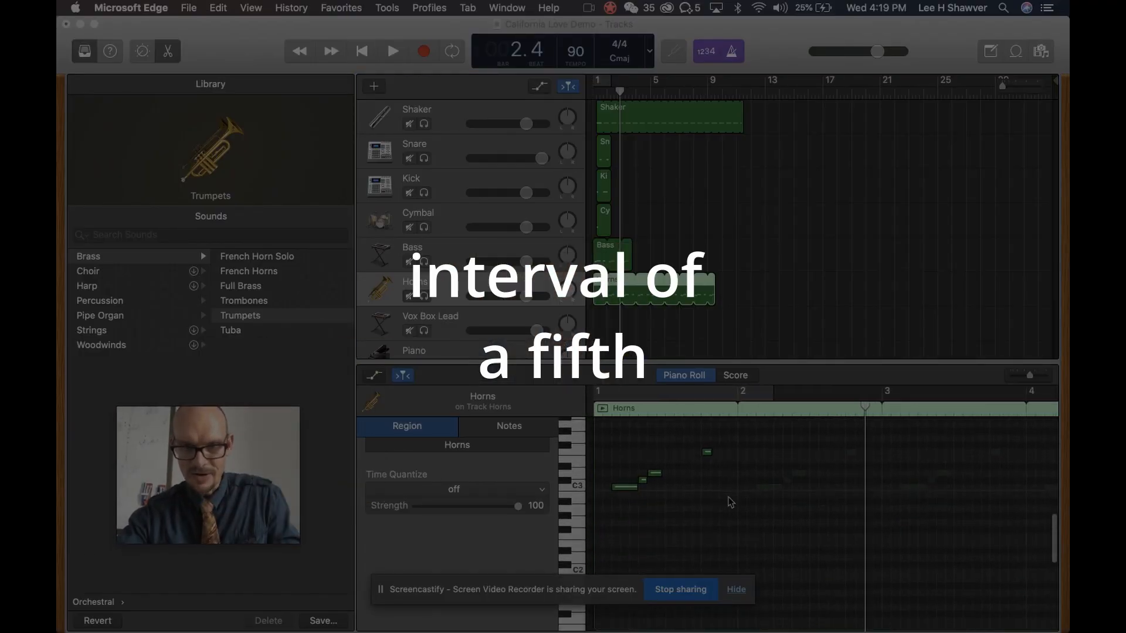
pyautogui.click(622, 495)
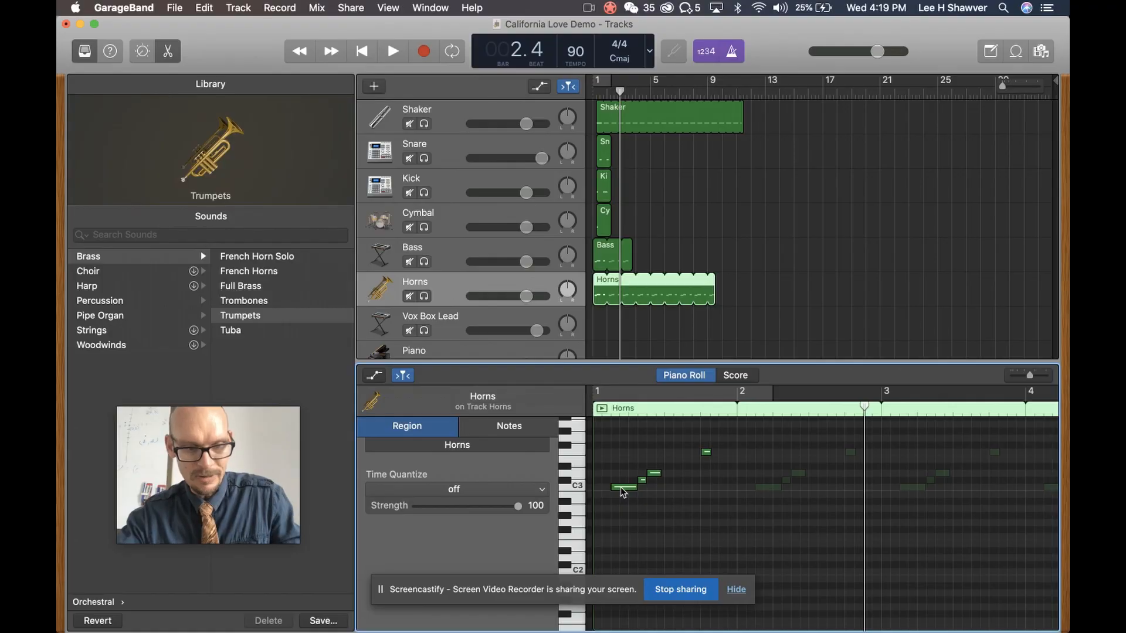
pyautogui.moveTo(620, 488)
pyautogui.click(663, 465)
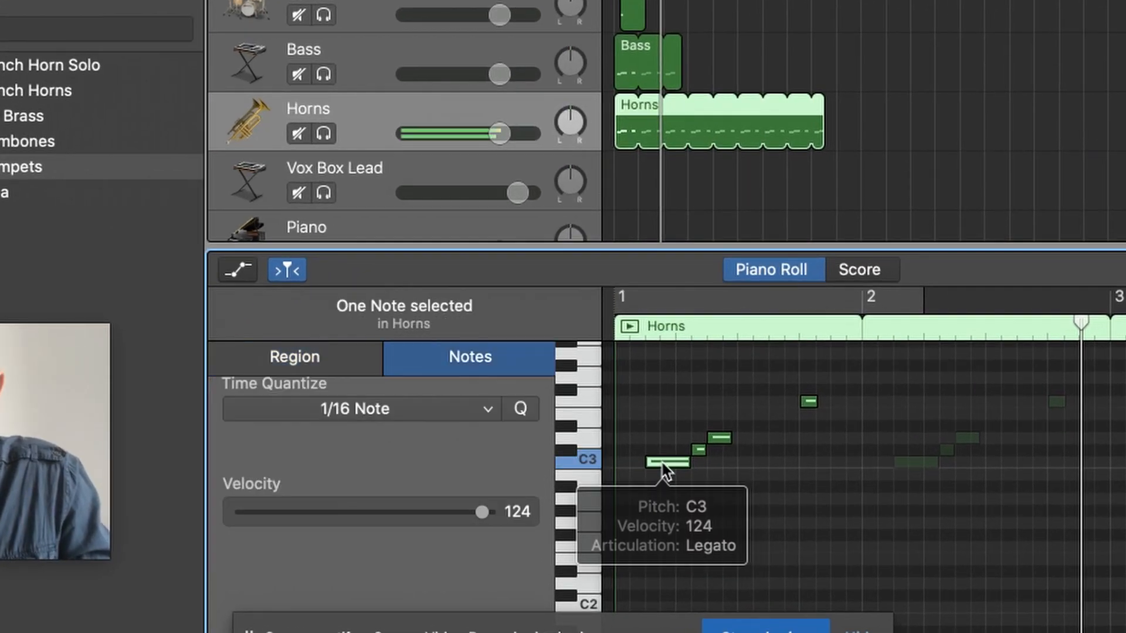
pyautogui.keyDown('alt'); pyautogui.click(662, 461); pyautogui.keyUp('alt')
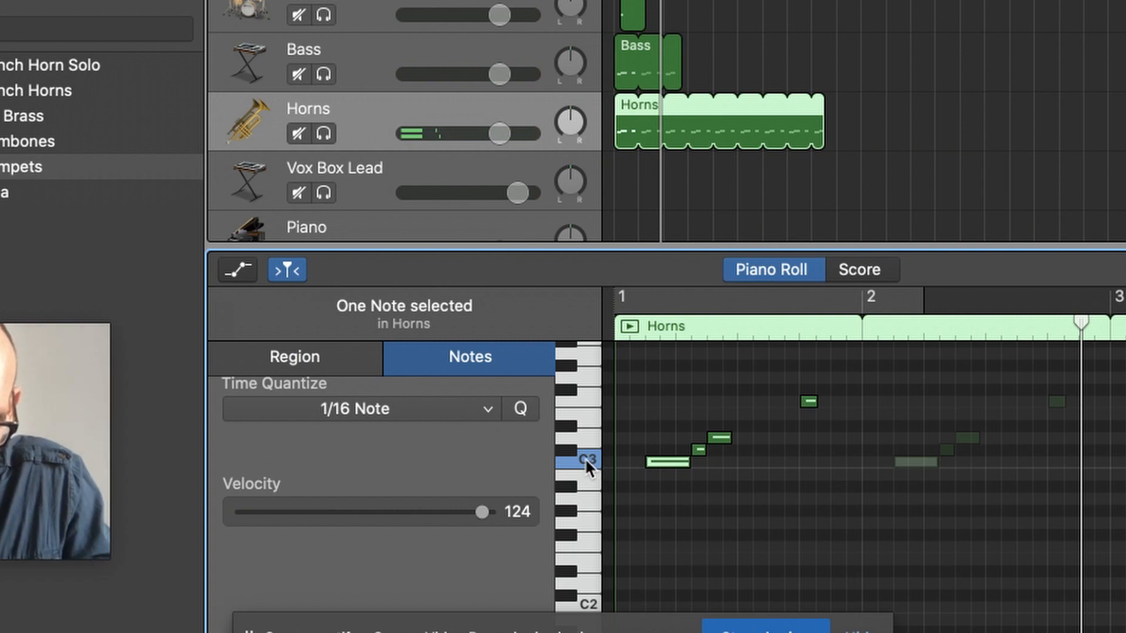
pyautogui.moveTo(666, 468); pyautogui.dragTo(664, 549)
pyautogui.press('space')
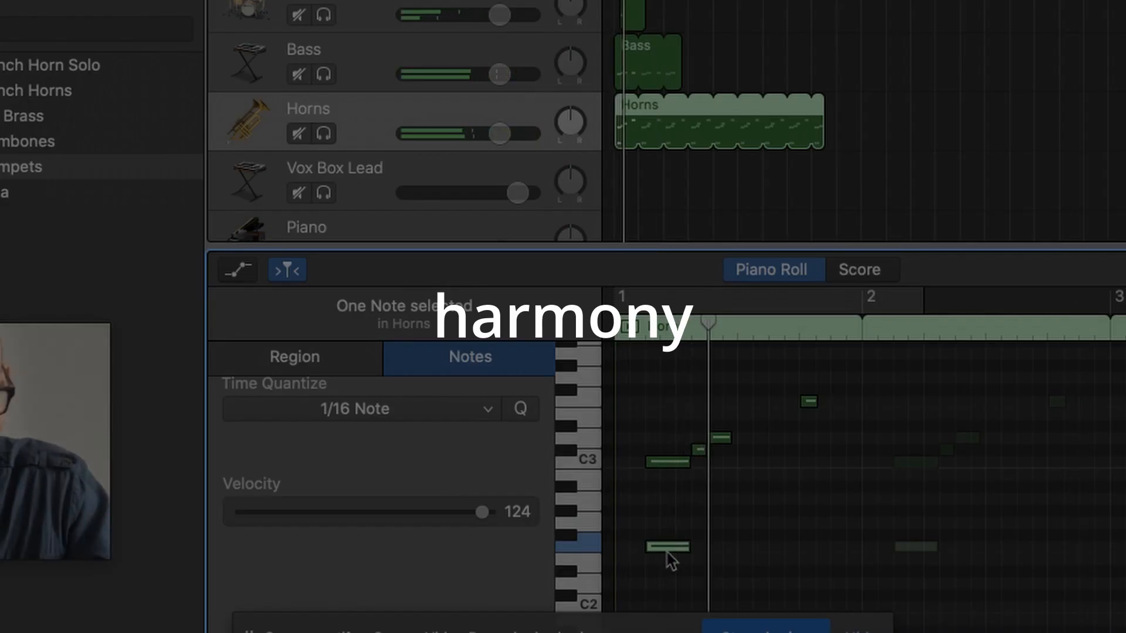
pyautogui.press('Delete')
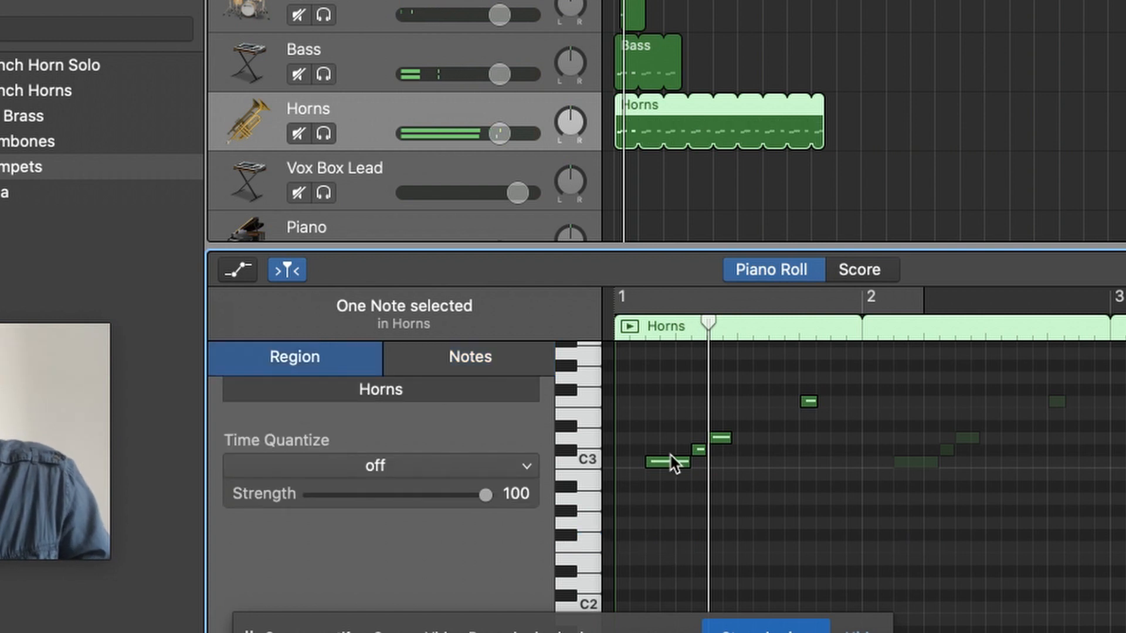
# Duplicate all four notes of the horn riff a fifth lower, starting on F2, and play back the harmony
pyautogui.moveTo(640, 363); pyautogui.dragTo(897, 515)
pyautogui.moveTo(676, 470)
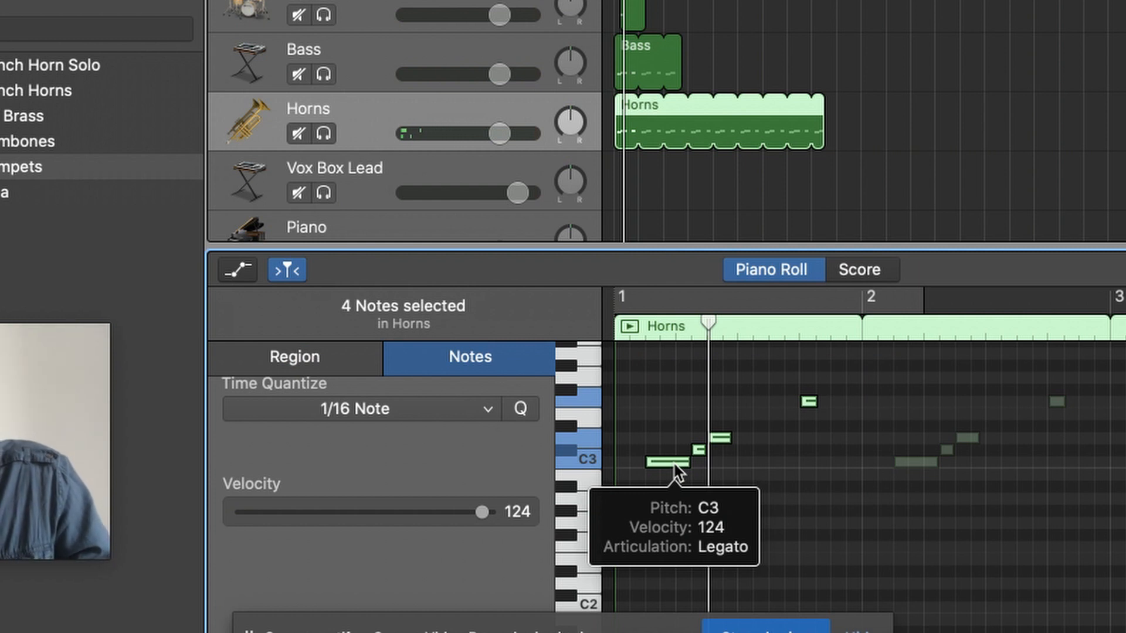
pyautogui.moveTo(674, 466); pyautogui.dragTo(667, 554)
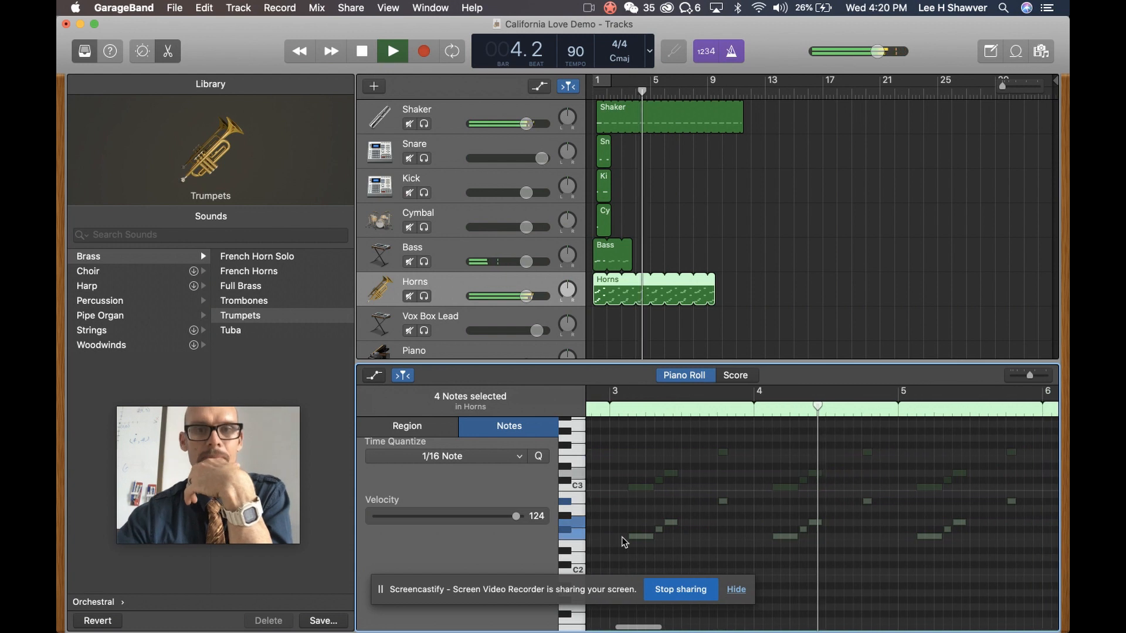
pyautogui.press('space')
# Return the playhead to bar 1 and copy the first three notes of the Bass region
pyautogui.scroll(-3, 500, 348)
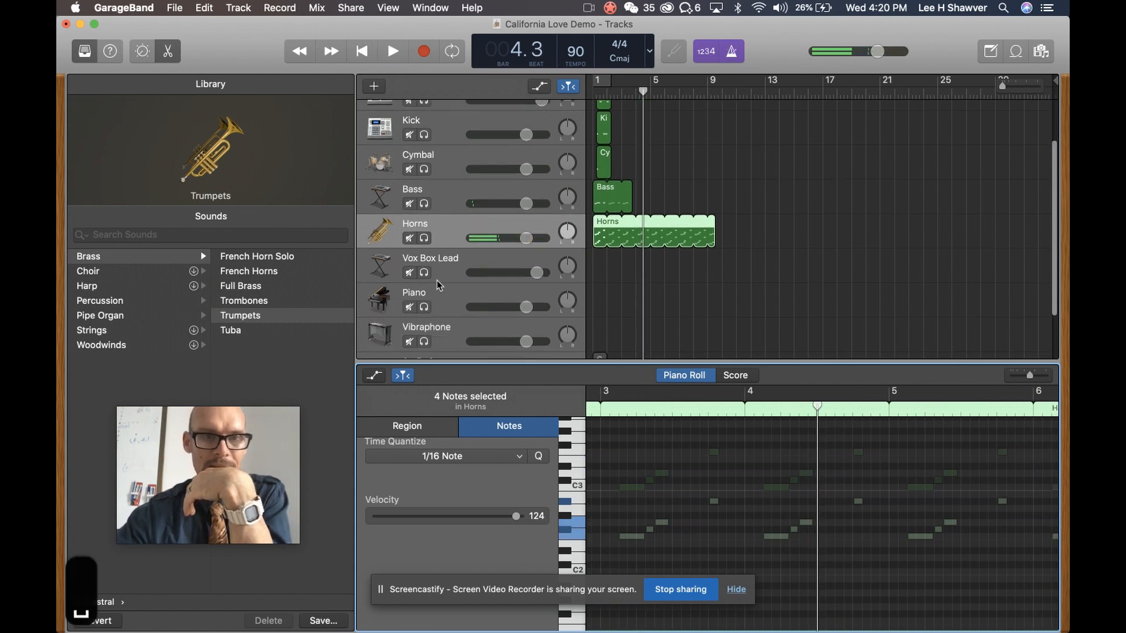
pyautogui.click(452, 294)
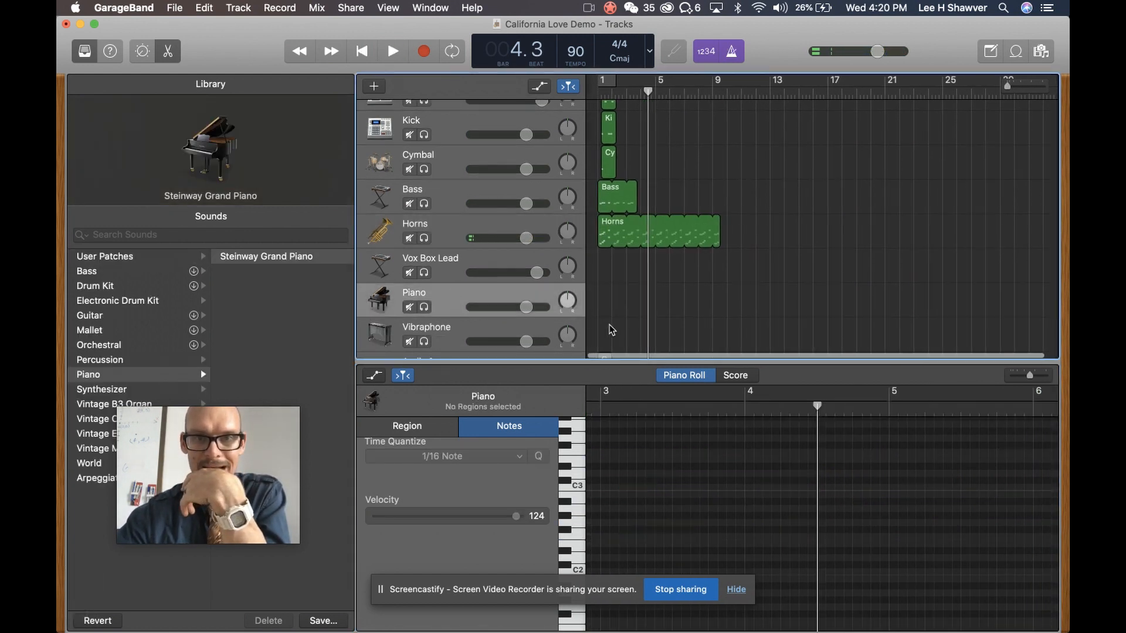
pyautogui.click(599, 204)
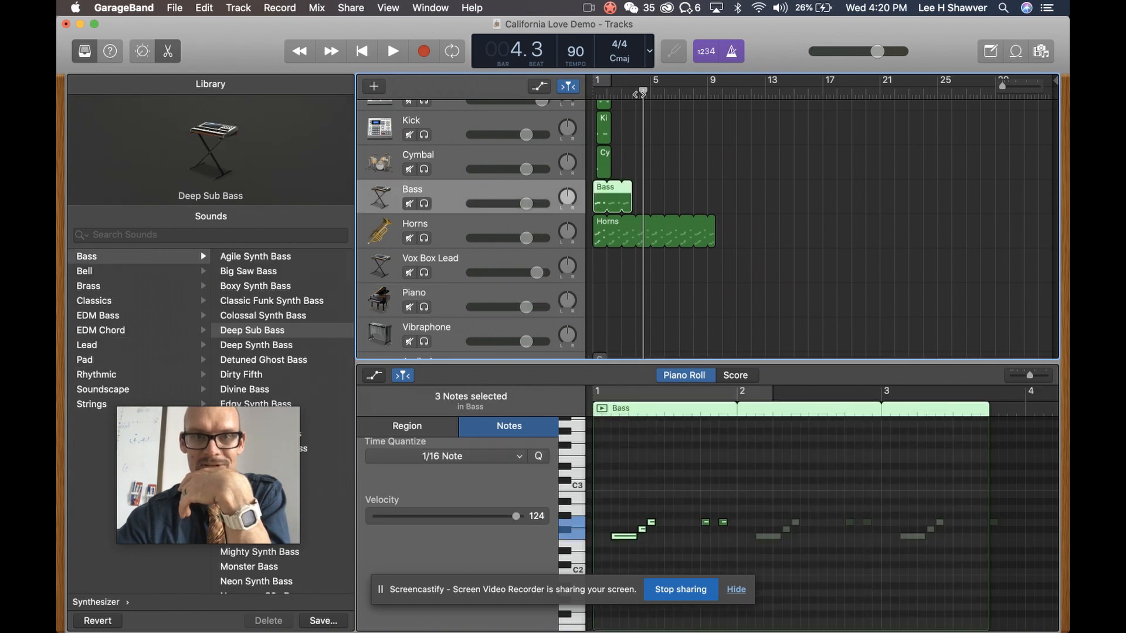
pyautogui.moveTo(643, 93); pyautogui.dragTo(591, 95)
pyautogui.scroll(-5, 648, 446)
pyautogui.scroll(2, 642, 457)
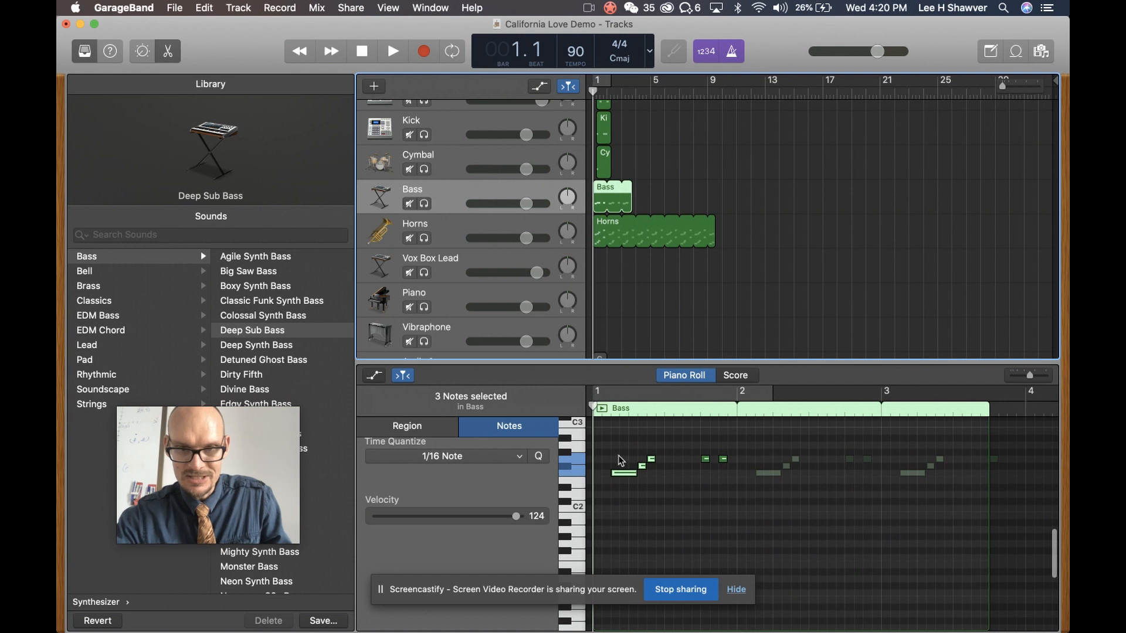
pyautogui.moveTo(609, 448); pyautogui.dragTo(681, 496)
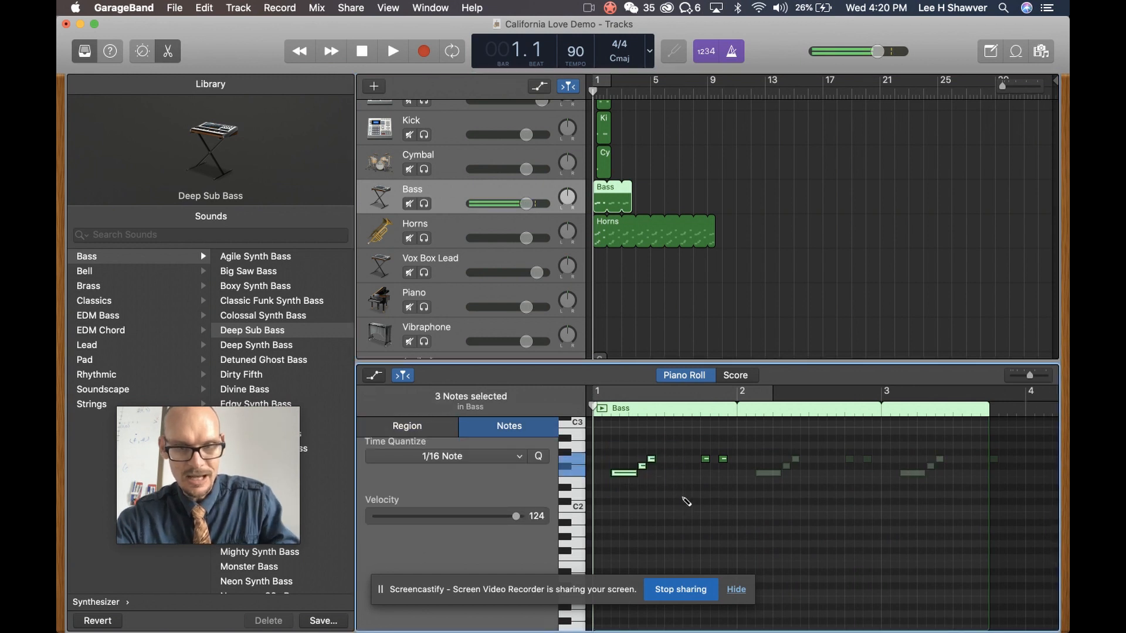
pyautogui.press('super+c')
# Try pasting the copied bass notes onto the Piano track at the very start of bar 1, play them, and undo the paste
pyautogui.click(603, 300)
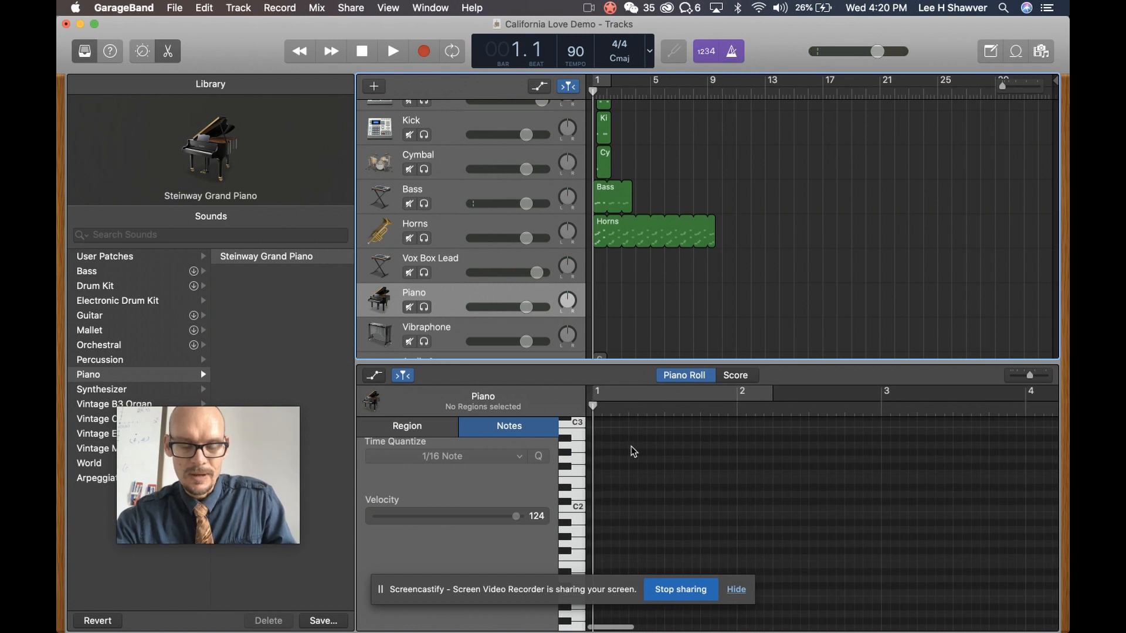
pyautogui.press('super+v')
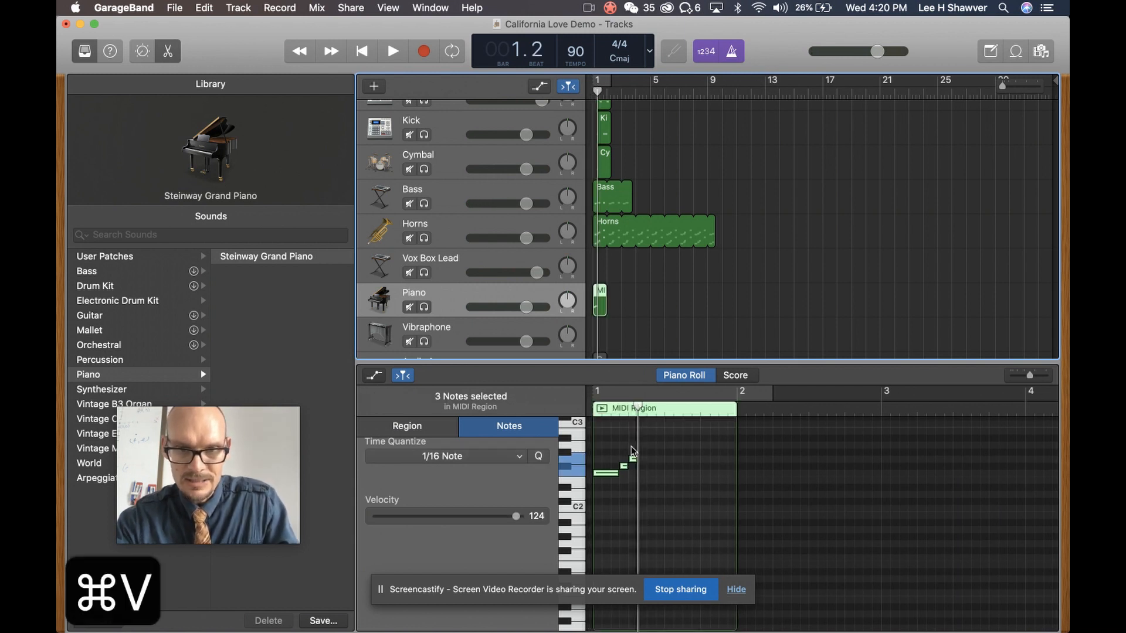
pyautogui.press('Return')
pyautogui.press('space')
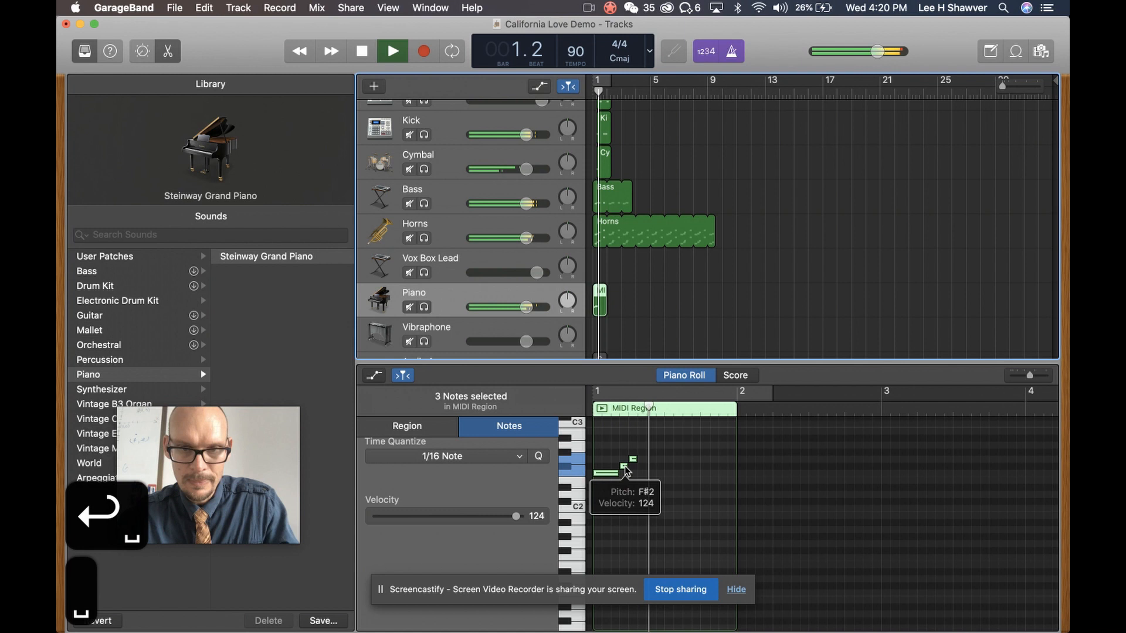
pyautogui.press('space')
pyautogui.press('super+z')
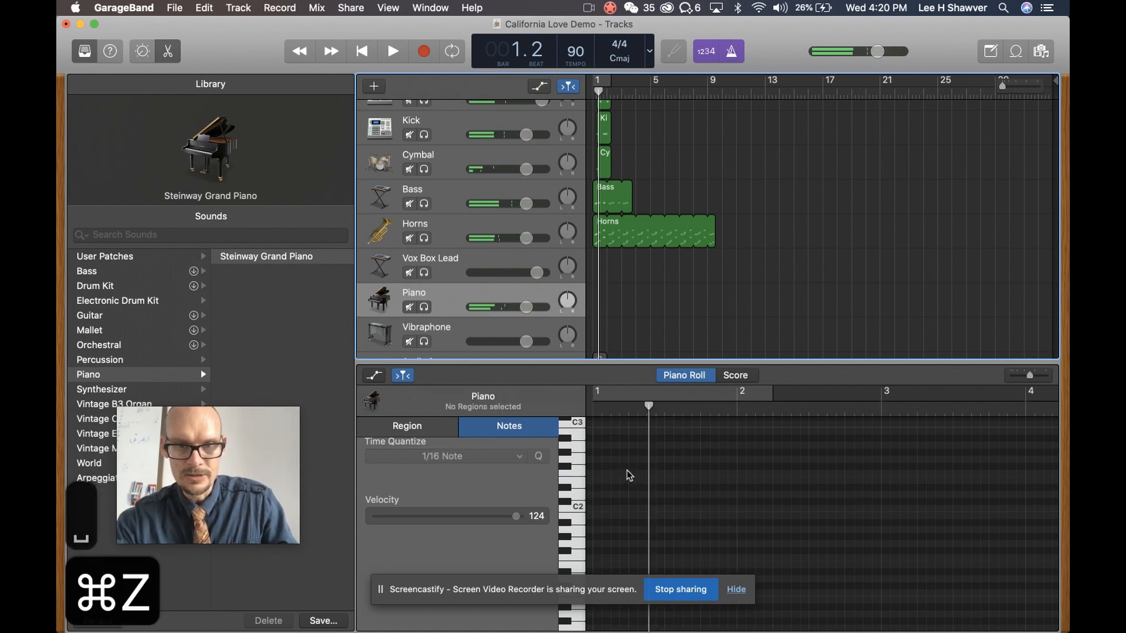
# Paste the copied notes onto the Piano track with the playhead at the first bass note's start, and play from the beginning
pyautogui.click(441, 200)
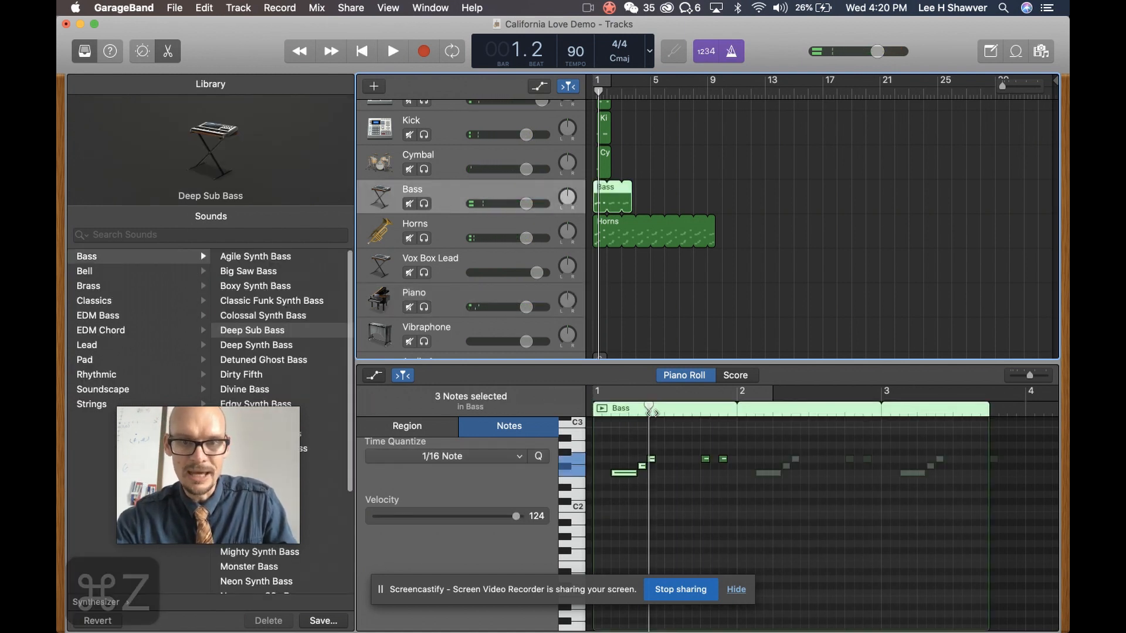
pyautogui.moveTo(650, 408); pyautogui.dragTo(775, 419)
pyautogui.moveTo(611, 92); pyautogui.dragTo(587, 100)
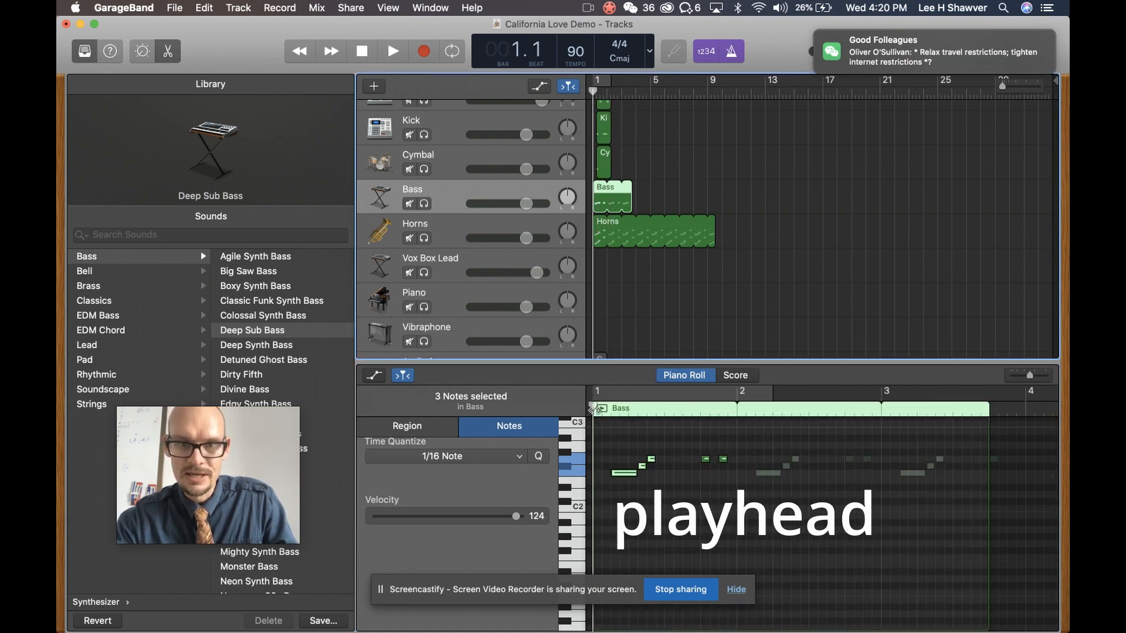
pyautogui.moveTo(592, 407); pyautogui.dragTo(611, 406)
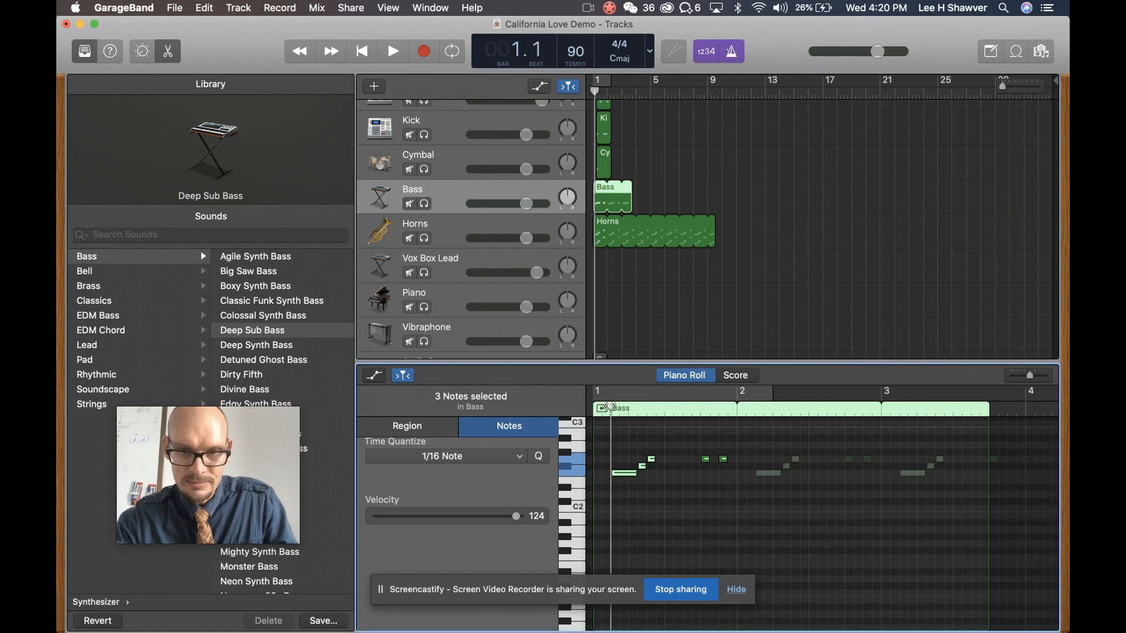
pyautogui.click(442, 297)
pyautogui.press('super+v')
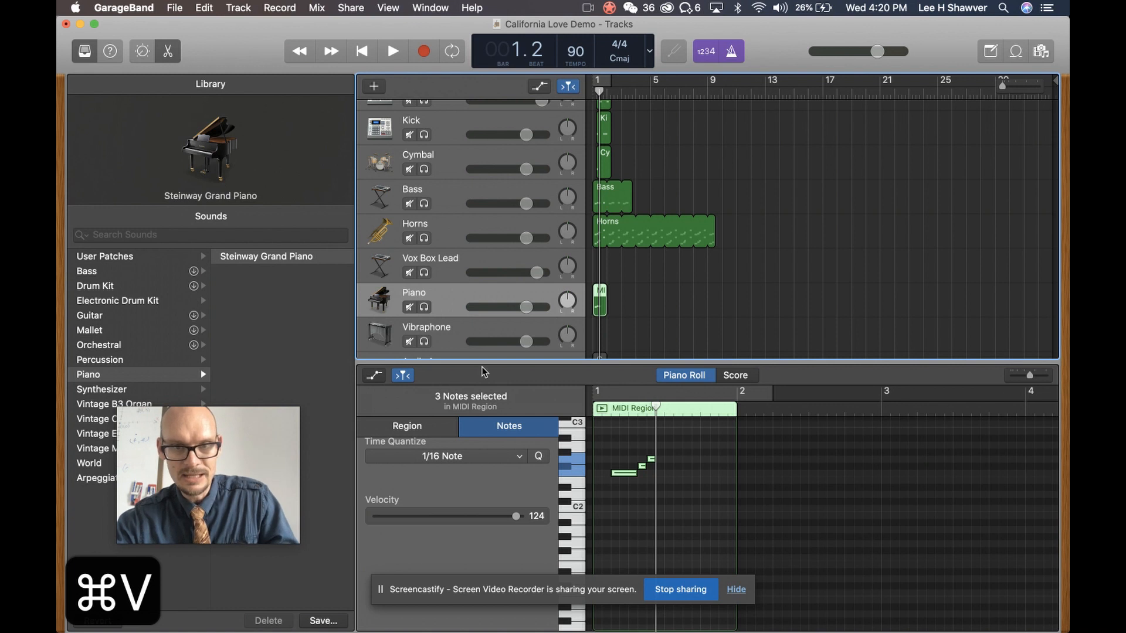
pyautogui.click(628, 474)
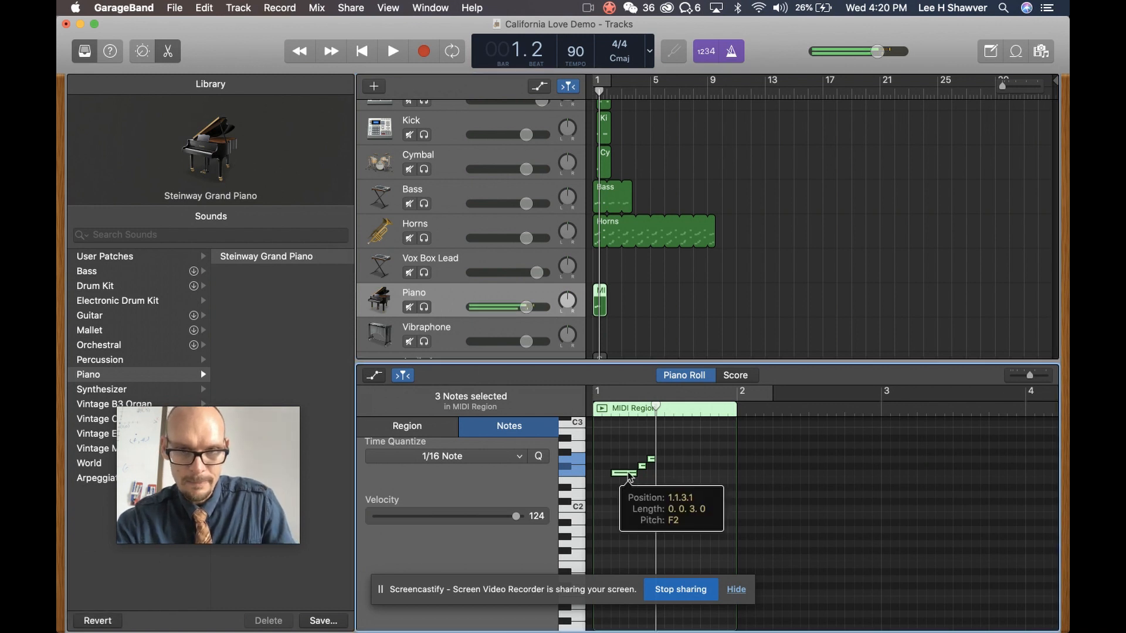
pyautogui.press('Return')
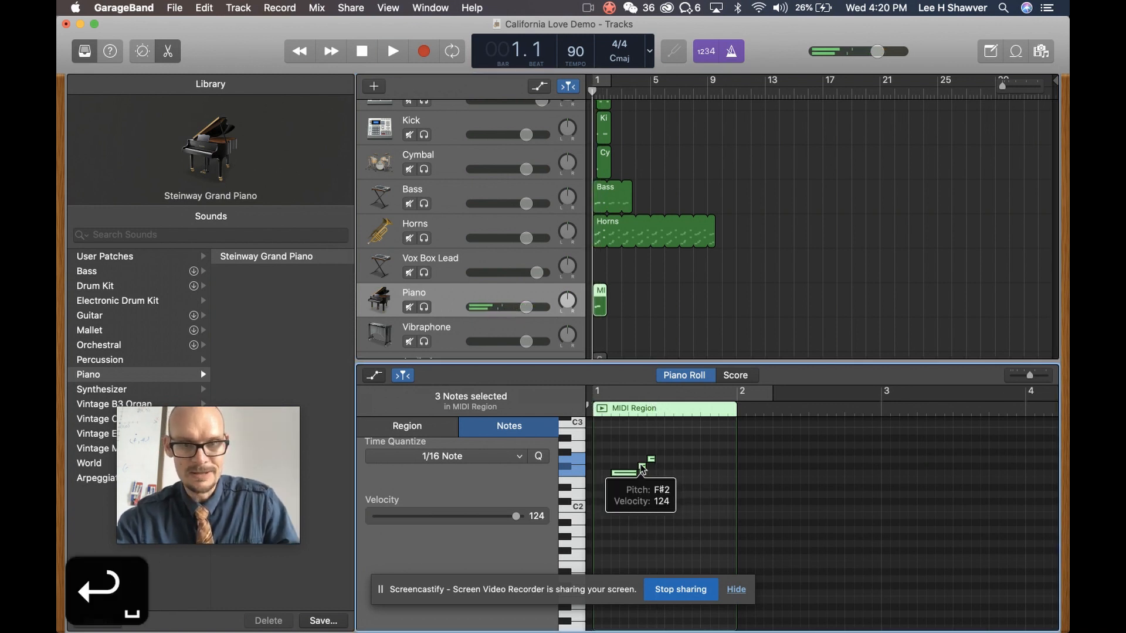
pyautogui.press('space')
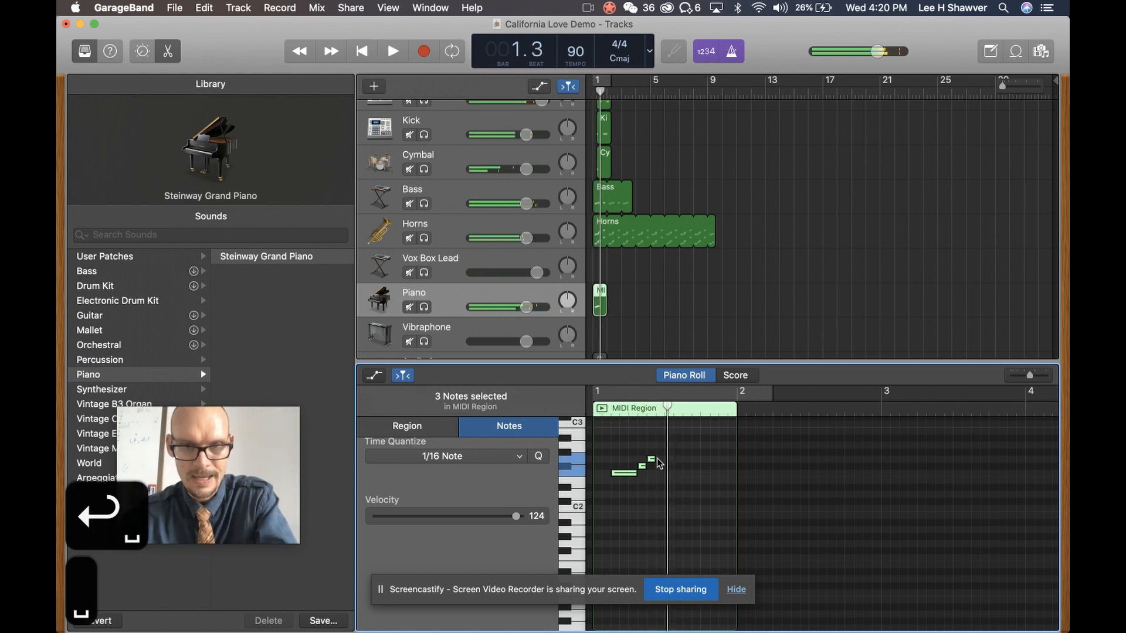
# Try adding one duplicate of the G2 note shortly after the original in the Piano region, and undo it
pyautogui.press('space')
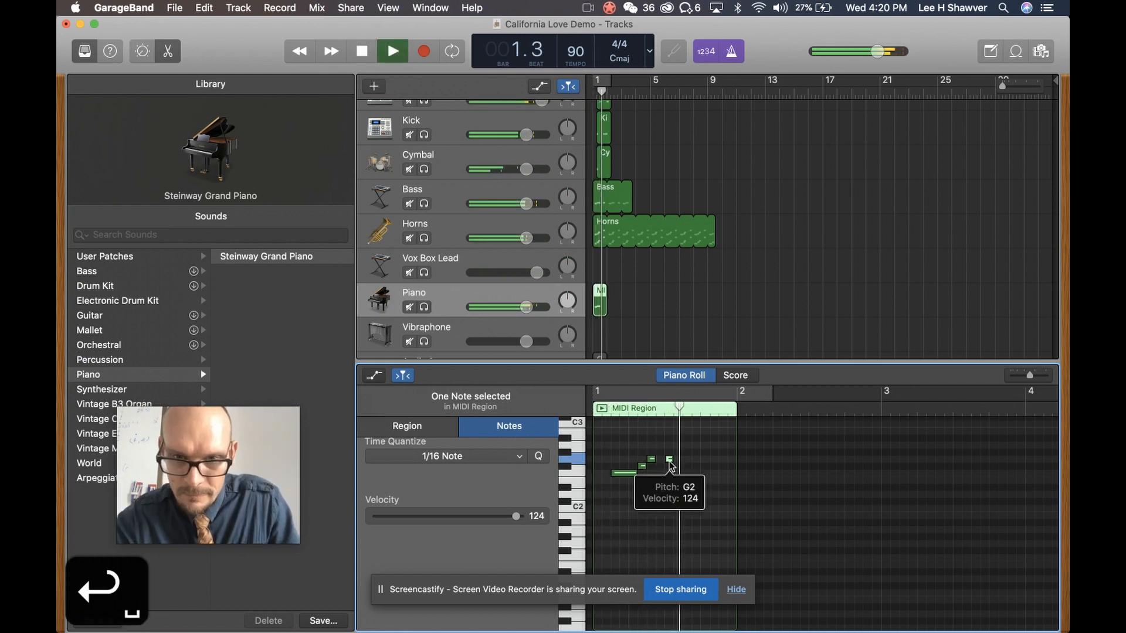
pyautogui.press('space')
pyautogui.keyDown('shift'); pyautogui.click(652, 461); pyautogui.keyUp('shift')
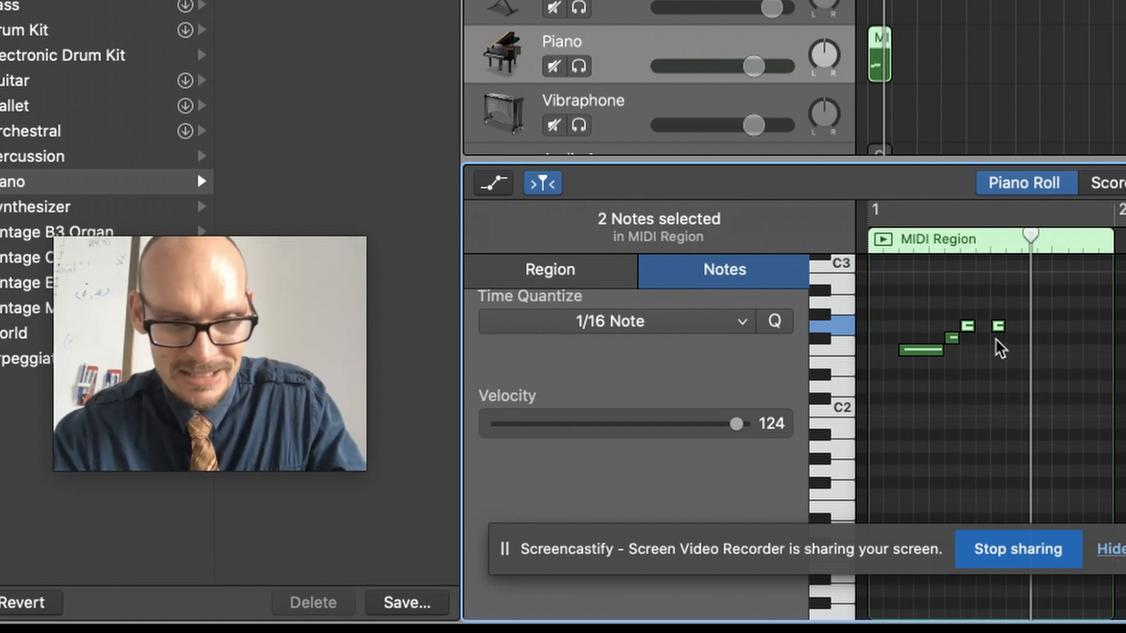
pyautogui.press('super+z')
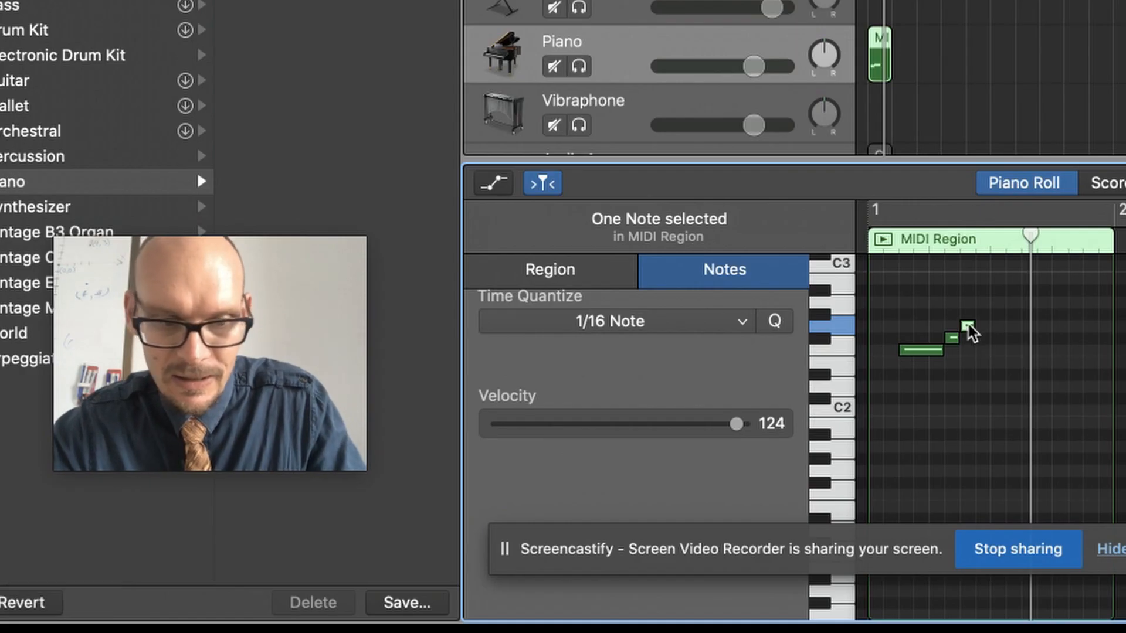
# Duplicate the G2 note at even spacing across bar 1 of the Piano region until there are five, and play the pattern
pyautogui.moveTo(966, 327); pyautogui.dragTo(1000, 329)
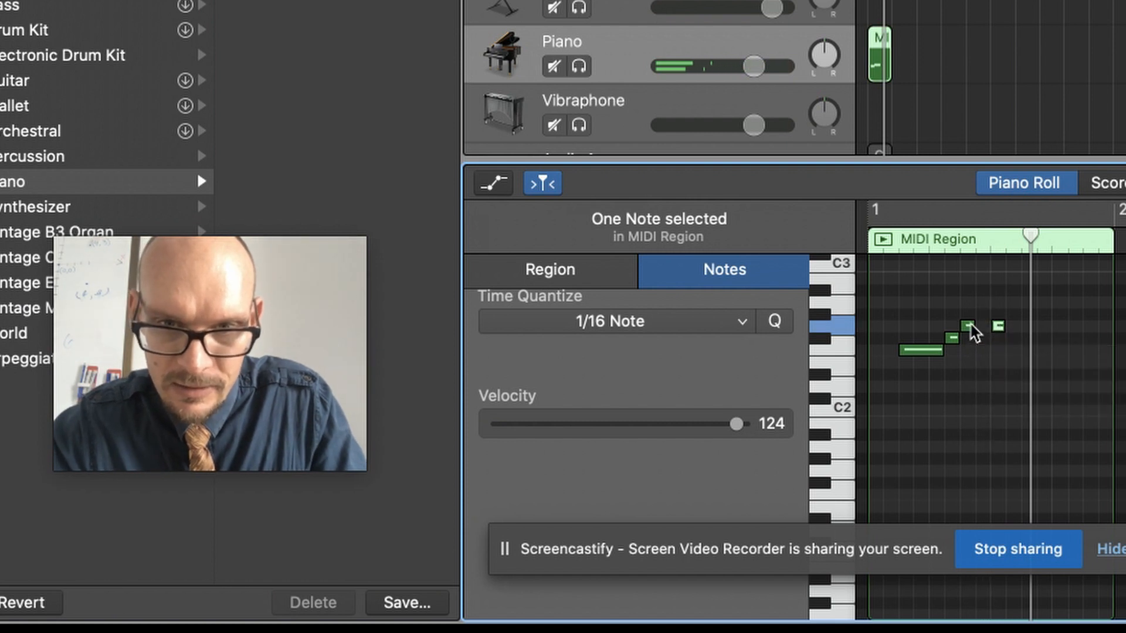
pyautogui.keyDown('shift'); pyautogui.click(971, 325); pyautogui.keyUp('shift')
pyautogui.moveTo(973, 331); pyautogui.dragTo(1030, 327)
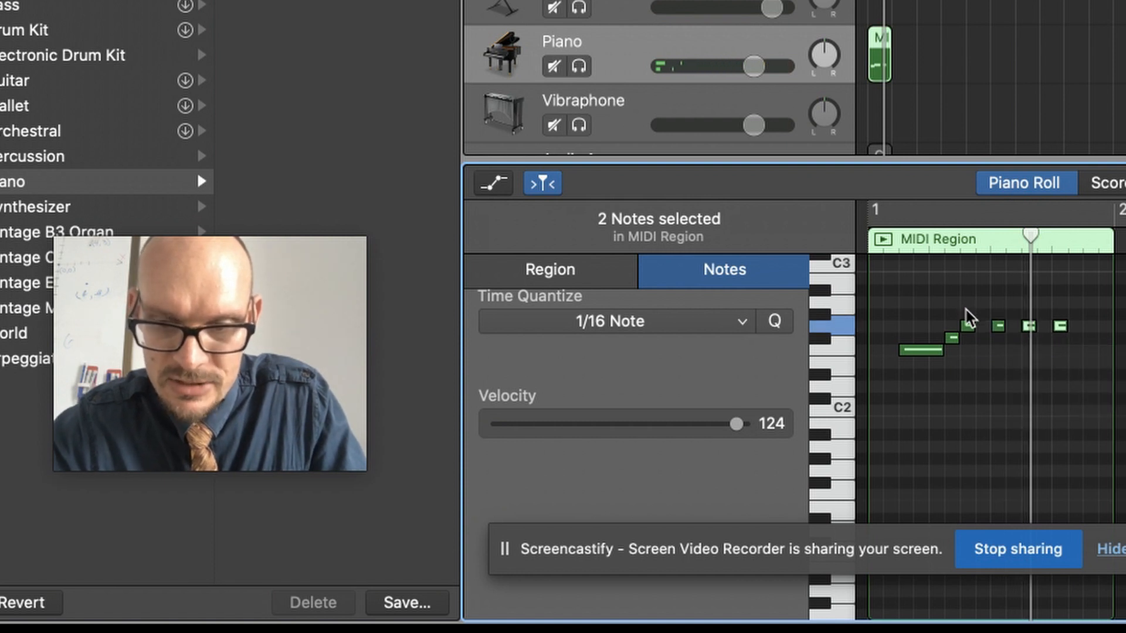
pyautogui.press('Return')
pyautogui.press('space')
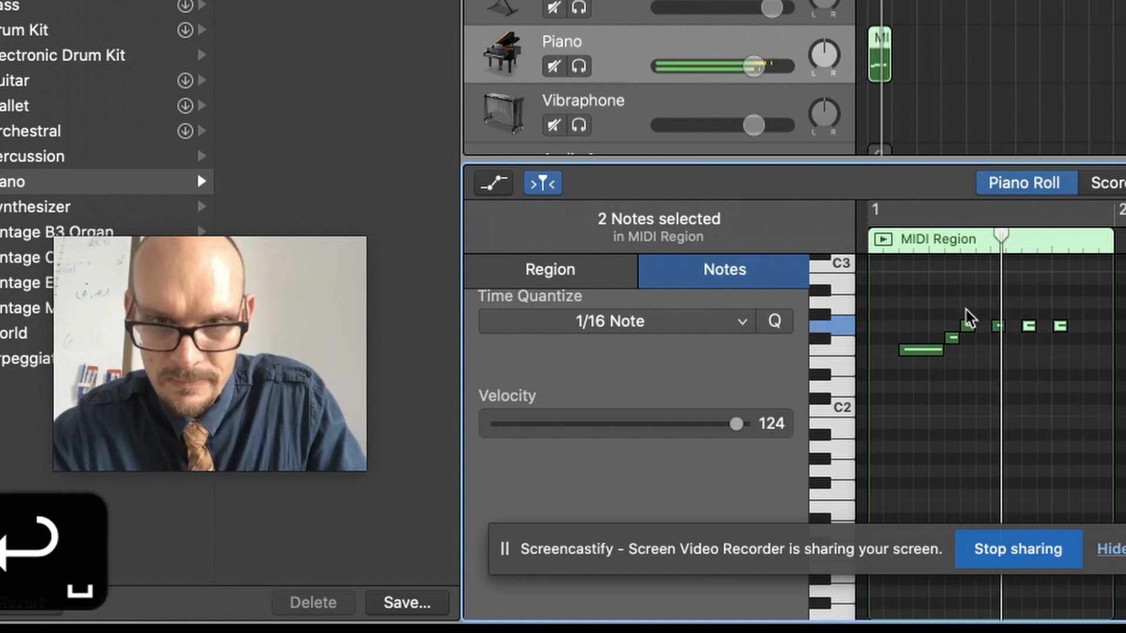
pyautogui.click(1048, 356)
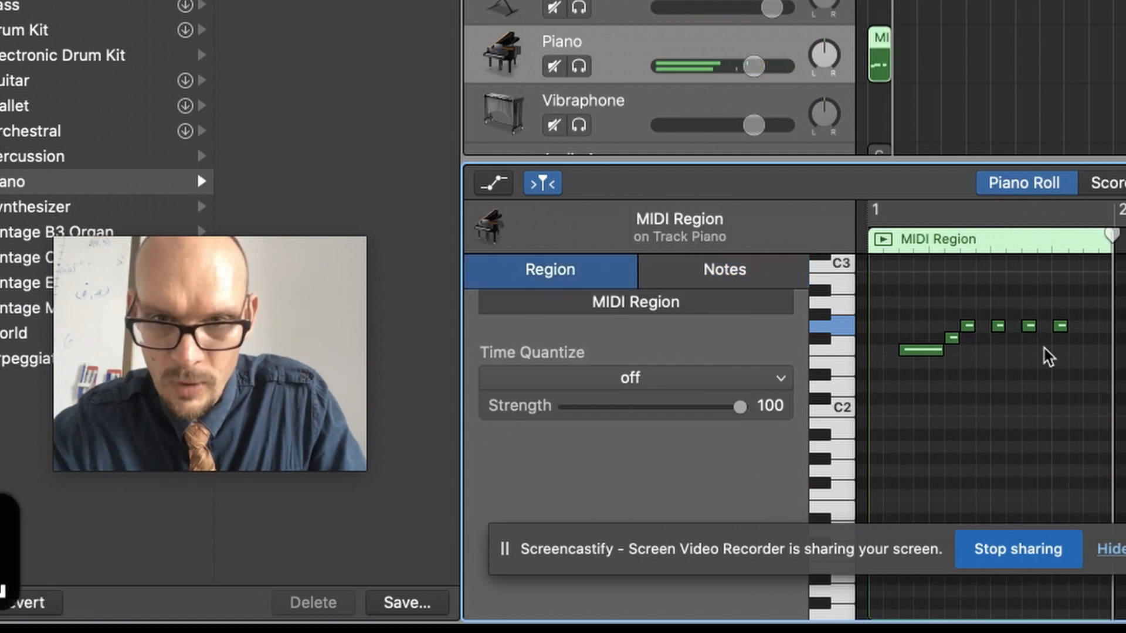
pyautogui.moveTo(1063, 328); pyautogui.dragTo(1089, 331)
pyautogui.press('Return')
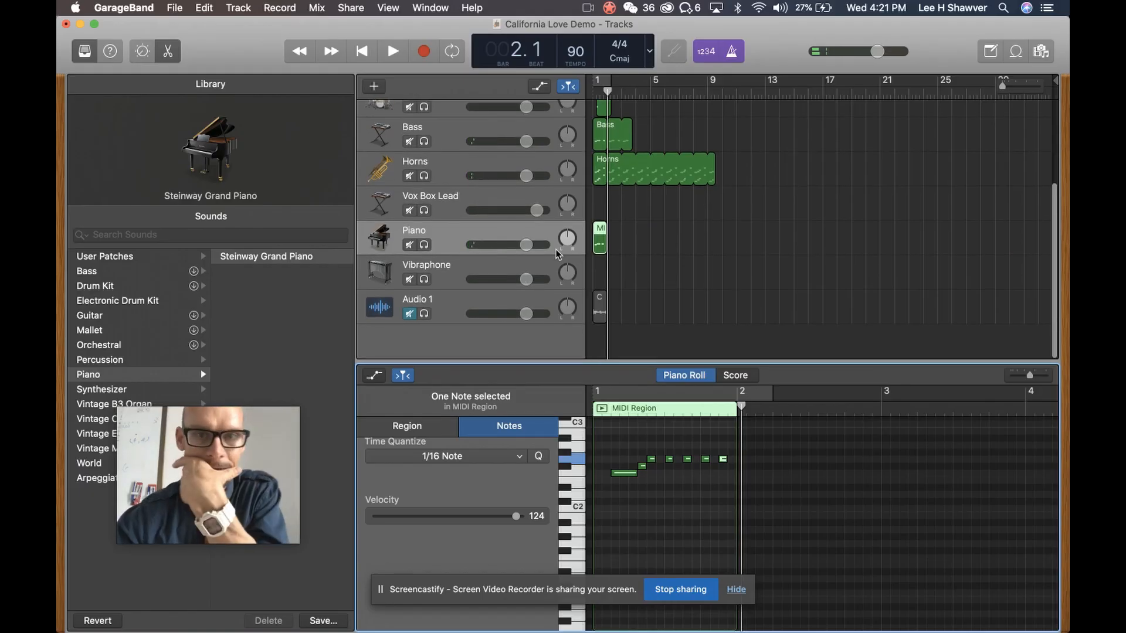
# With the Piano track's Smart Controls open, solo the track and loop its MIDI region to about bar 24
pyautogui.click(601, 230)
pyautogui.press('b')
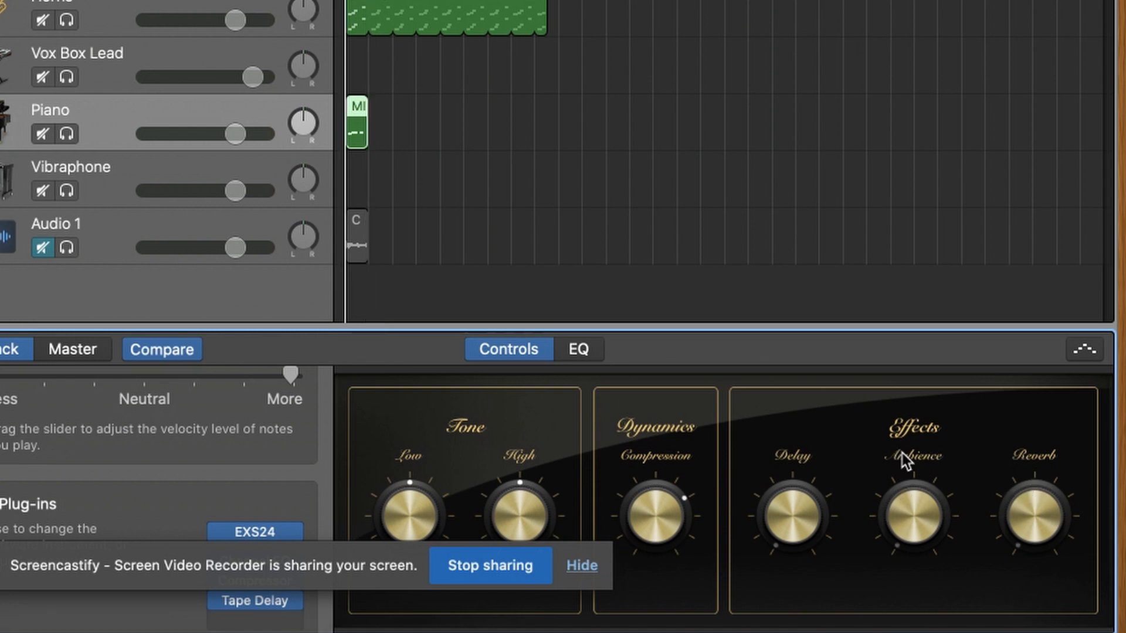
pyautogui.click(67, 134)
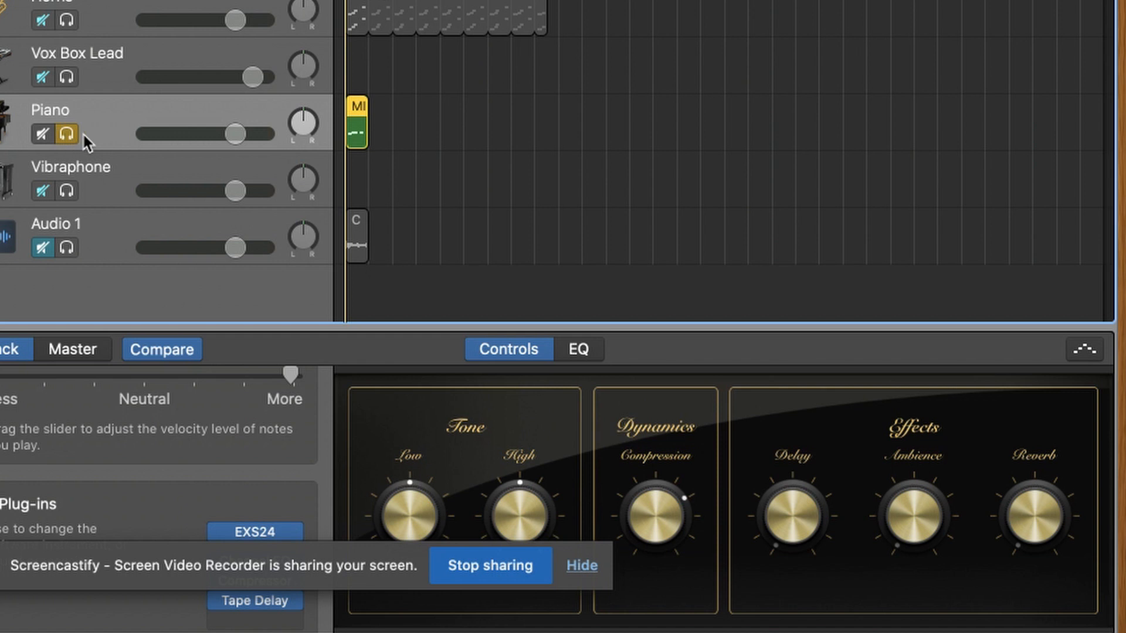
pyautogui.moveTo(371, 109); pyautogui.dragTo(907, 193)
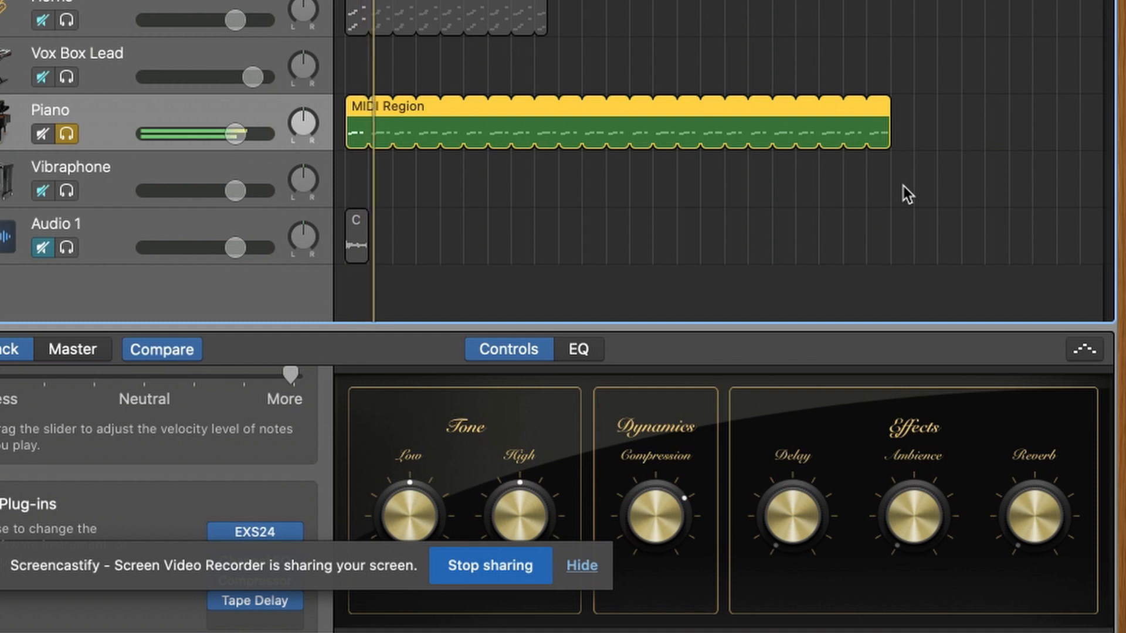
# Raise the Piano's Delay to about one third, Ambience to about half and Reverb slightly above half, and unsolo and stop playback
pyautogui.moveTo(786, 512); pyautogui.dragTo(791, 423)
pyautogui.moveTo(906, 518); pyautogui.dragTo(913, 366)
pyautogui.moveTo(1017, 551); pyautogui.dragTo(1014, 526)
pyautogui.moveTo(1021, 402); pyautogui.dragTo(1035, 350)
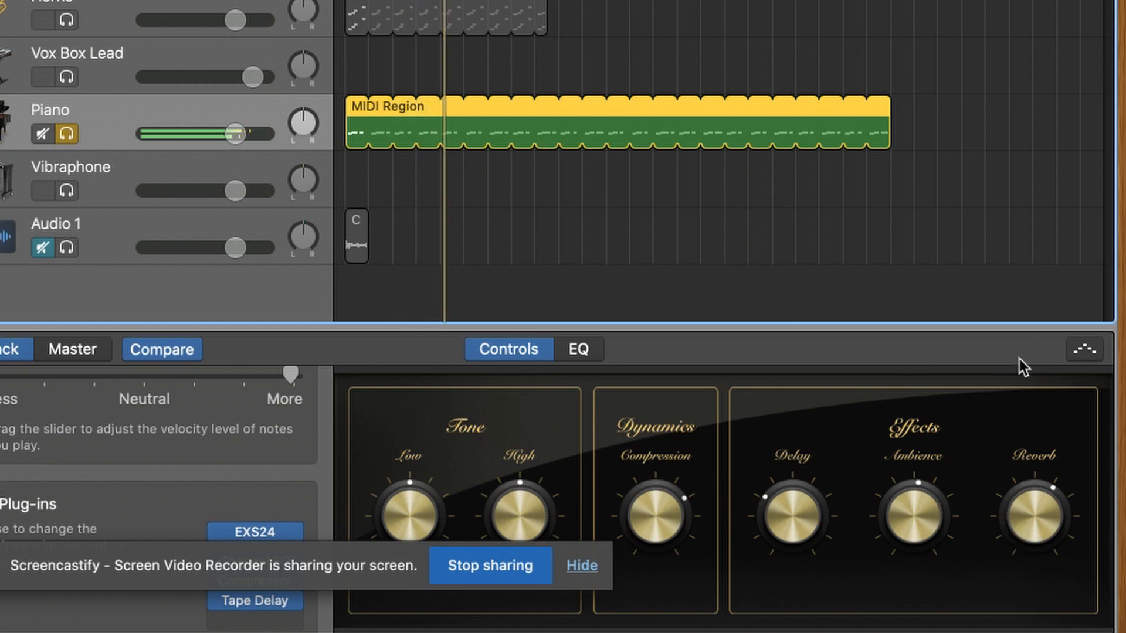
pyautogui.click(66, 135)
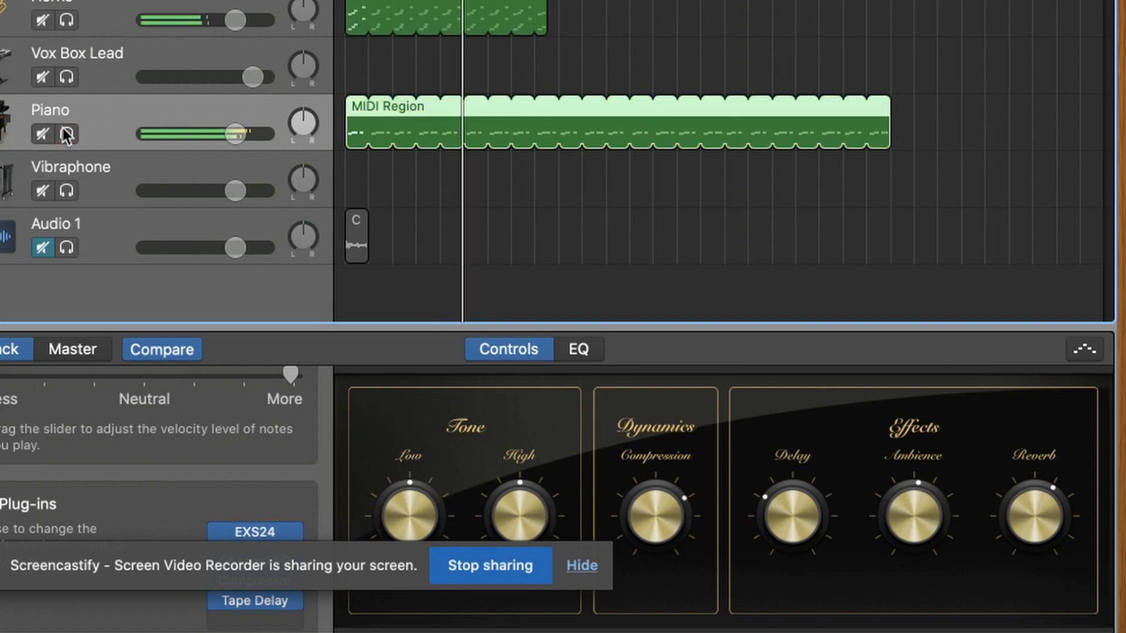
pyautogui.press('space')
# Select the Vox Box Lead track, choose the Vox Box Lead sound from the Synthesizer Lead category, and open Musical Typing
pyautogui.click(448, 298)
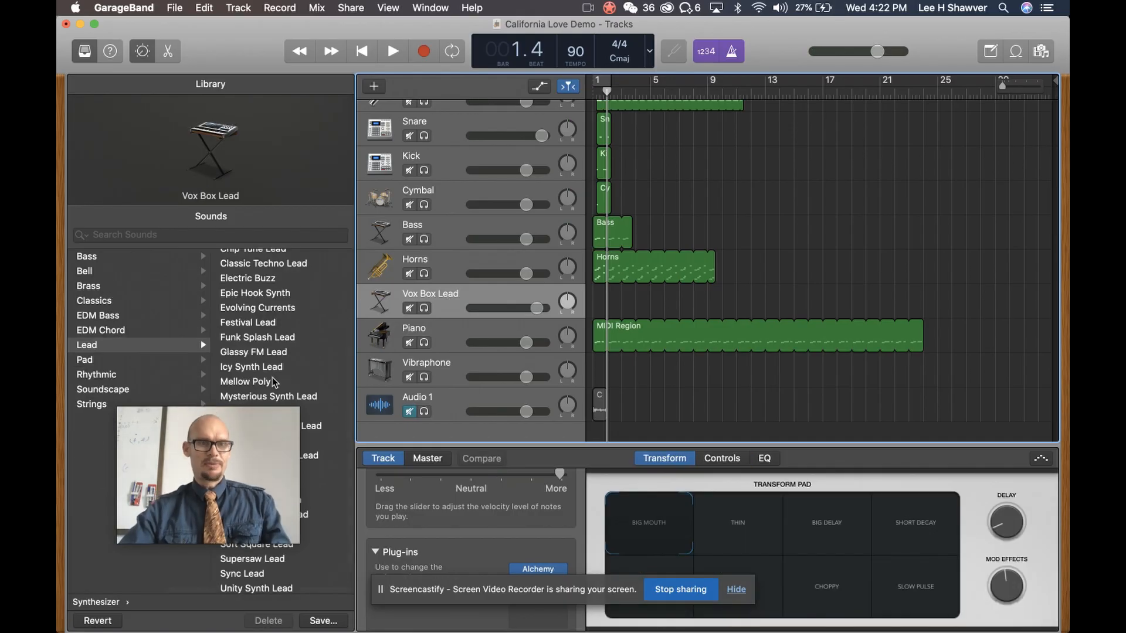
pyautogui.moveTo(191, 477); pyautogui.dragTo(896, 438)
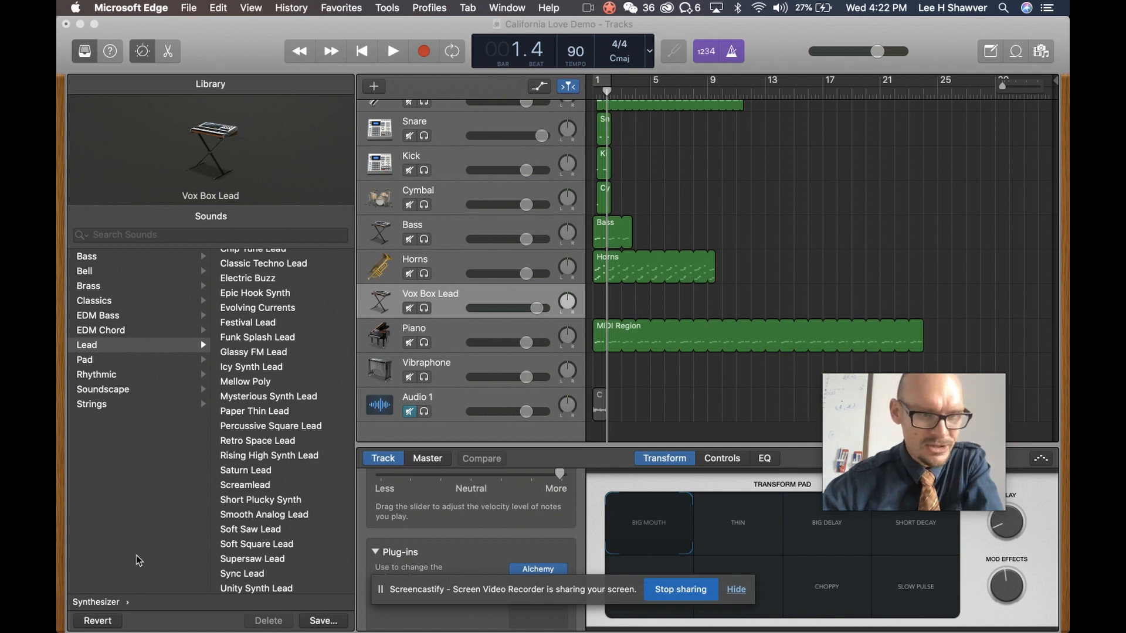
pyautogui.click(94, 603)
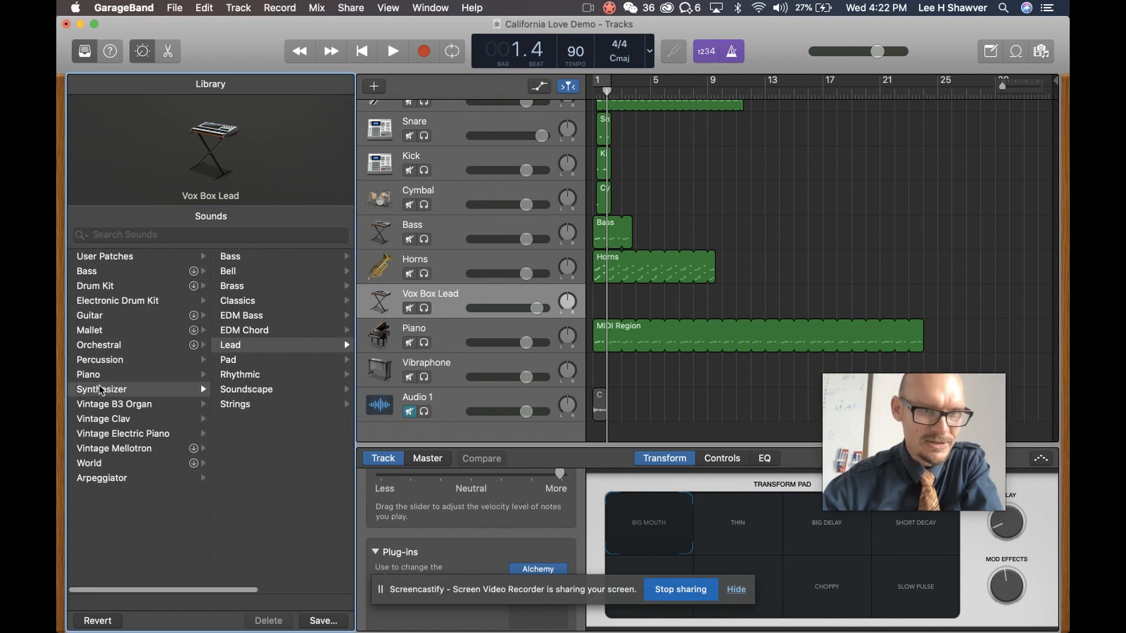
pyautogui.click(230, 345)
pyautogui.scroll(-3, 256, 527)
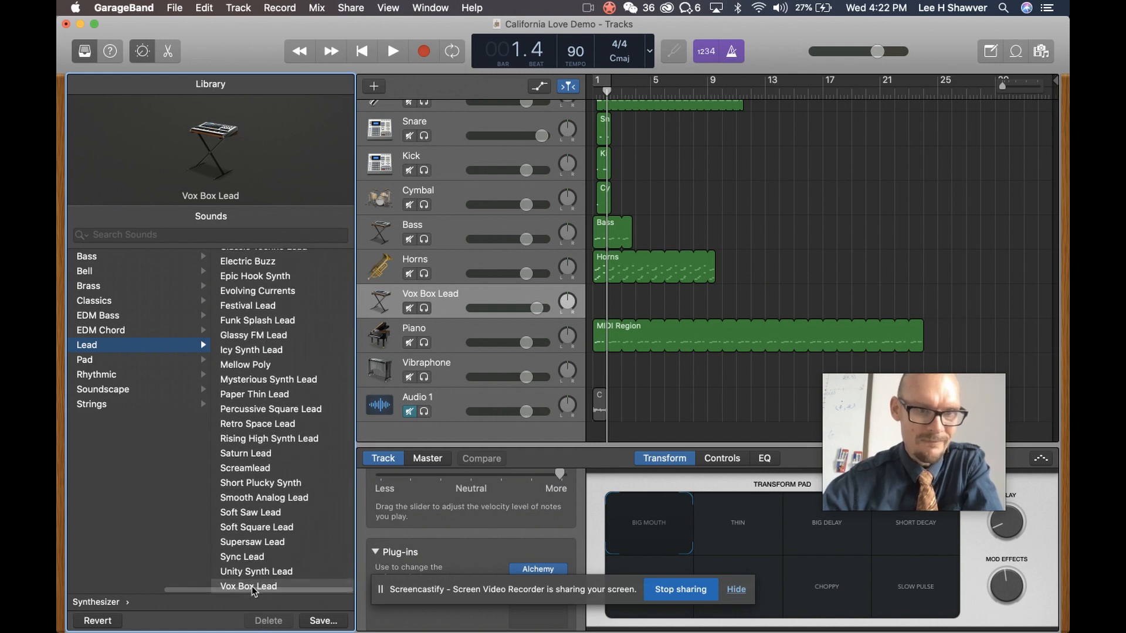
pyautogui.click(251, 585)
pyautogui.press('super+k')
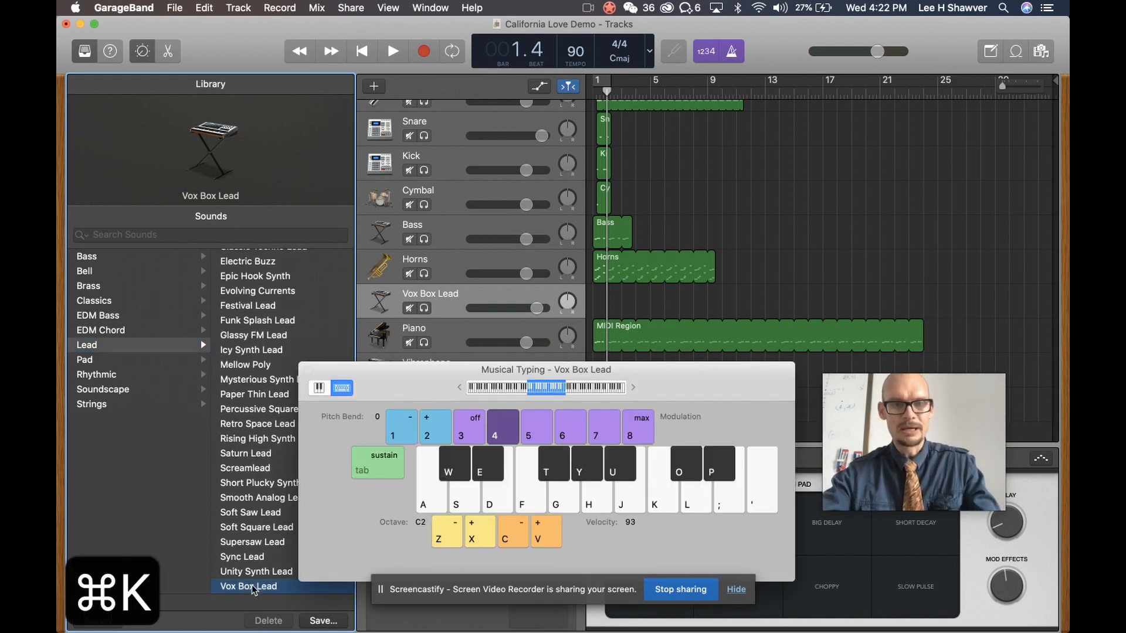
# Try melody notes on the Vox Box Lead without recording, and check them against the California Love reference video up to 0:15
pyautogui.press('f')
pyautogui.press('k')
pyautogui.press('o')
pyautogui.press('s')
pyautogui.press('d')
pyautogui.press('k')
pyautogui.press('f')
pyautogui.press('j')
pyautogui.press('h')
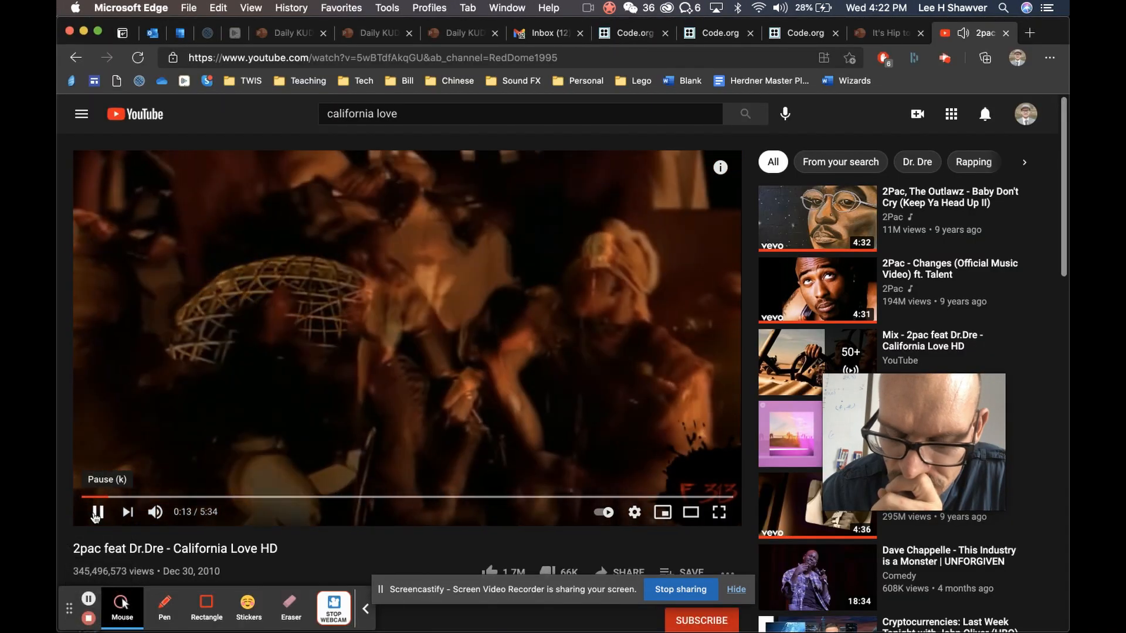
pyautogui.press('space')
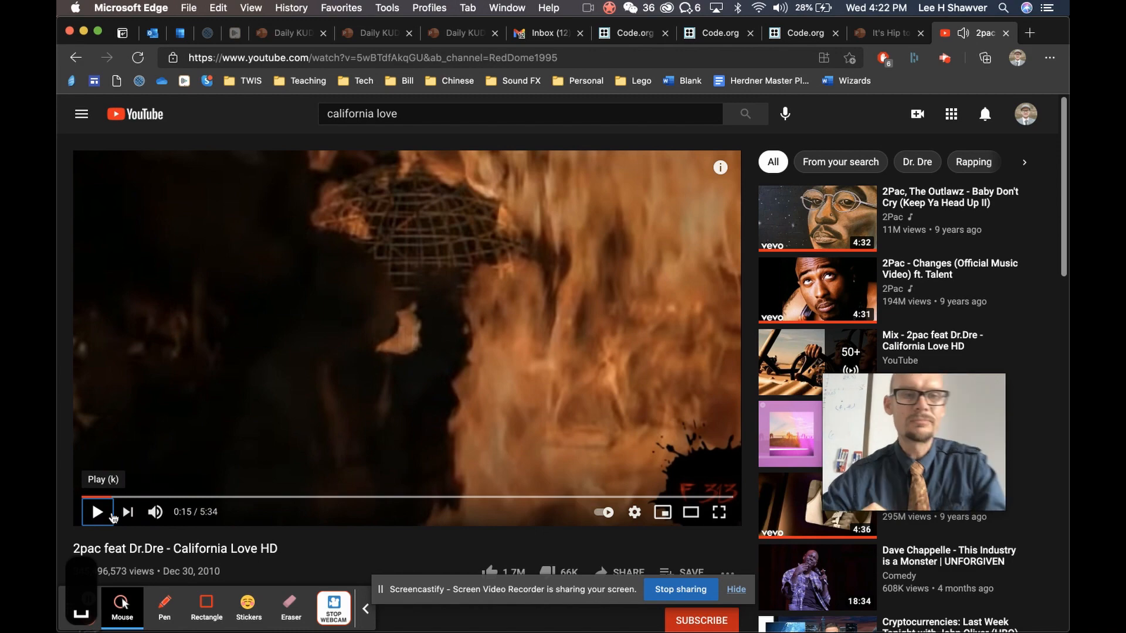
pyautogui.hotkey('ctrl', 'Right')
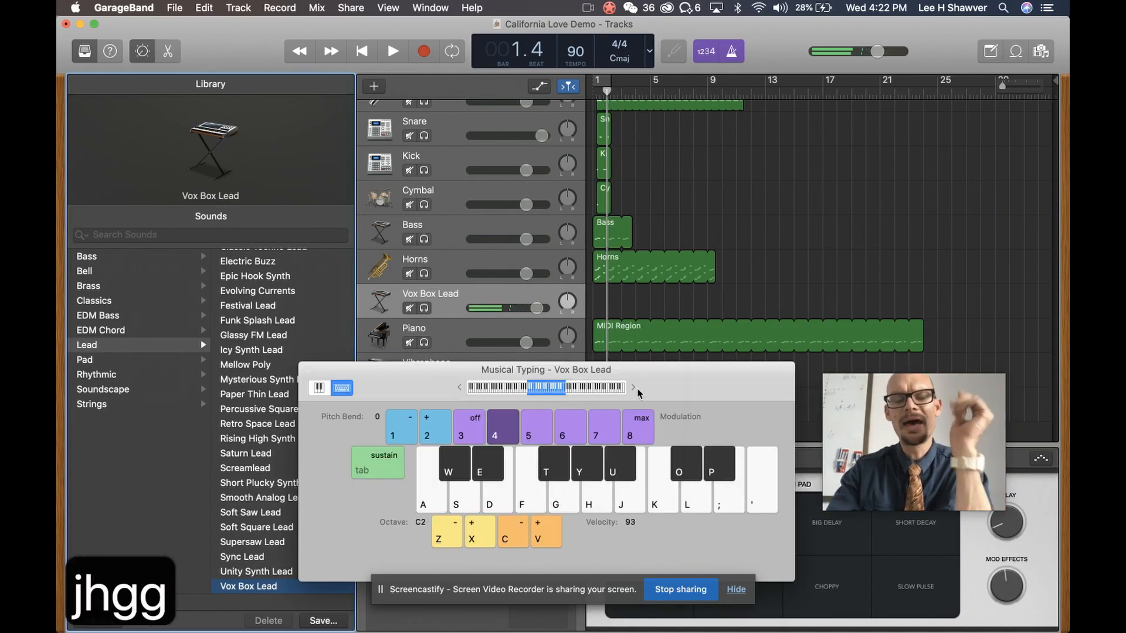
# Work out the lead melody's phrases on the Vox Box Lead by playing them through without recording
pyautogui.press('j')
pyautogui.press('u')
pyautogui.press('g')
pyautogui.press('u')
pyautogui.press('l')
pyautogui.press('l')
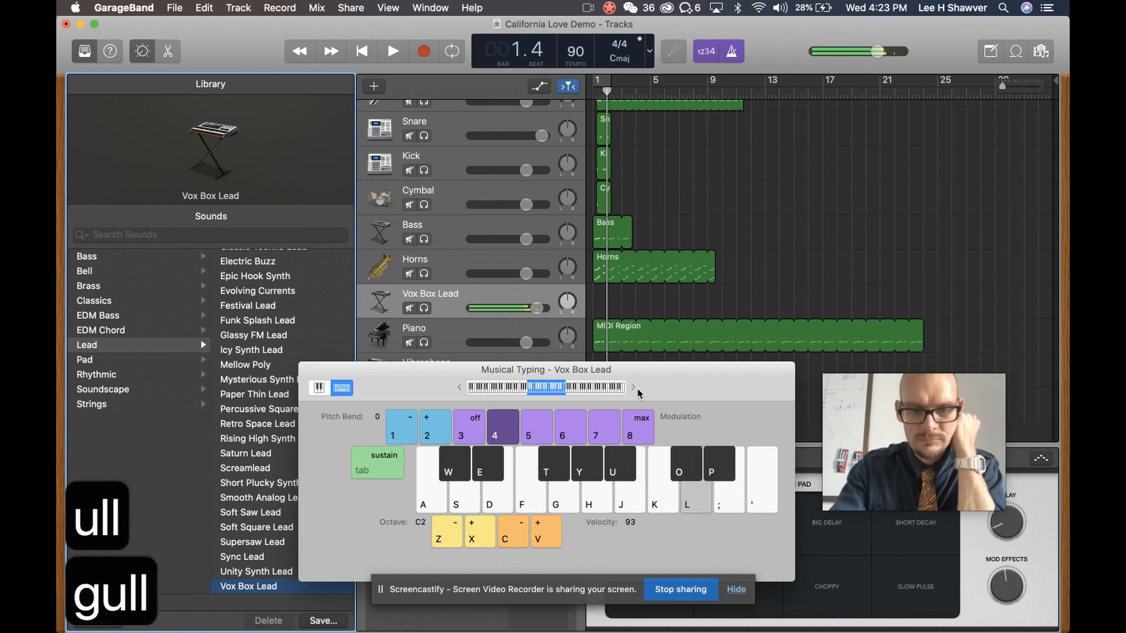
pyautogui.press('g')
pyautogui.press('g')
pyautogui.press('g')
pyautogui.press('f')
pyautogui.press('g')
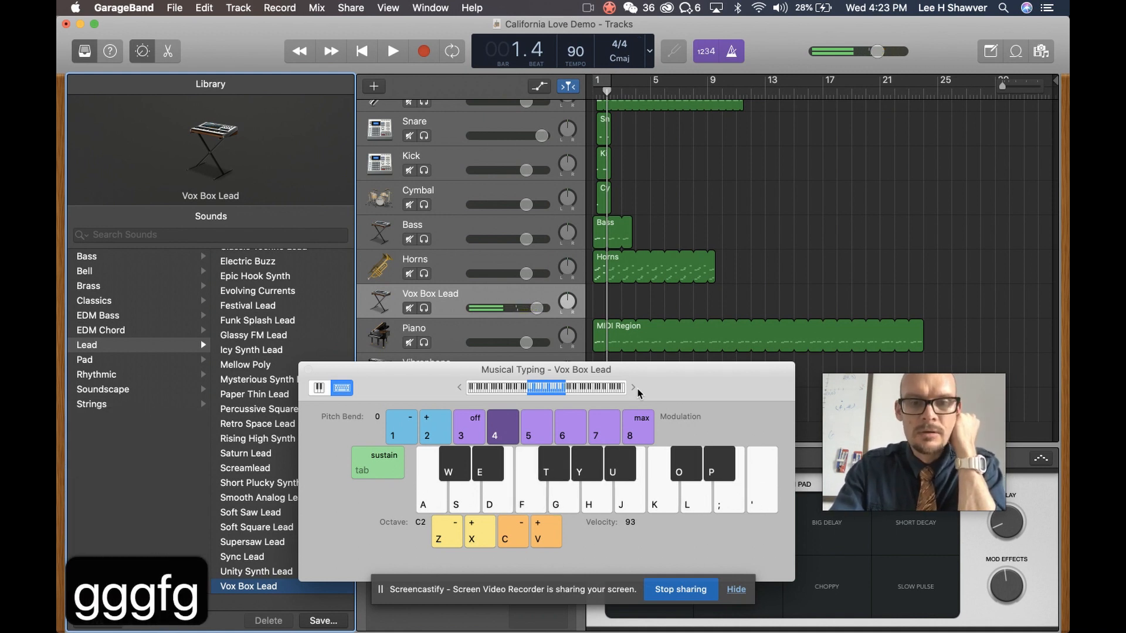
pyautogui.press('k')
pyautogui.press('k')
pyautogui.press('u')
pyautogui.press('g')
pyautogui.press('k')
pyautogui.press('k')
pyautogui.press('u')
pyautogui.press('h')
pyautogui.press('g')
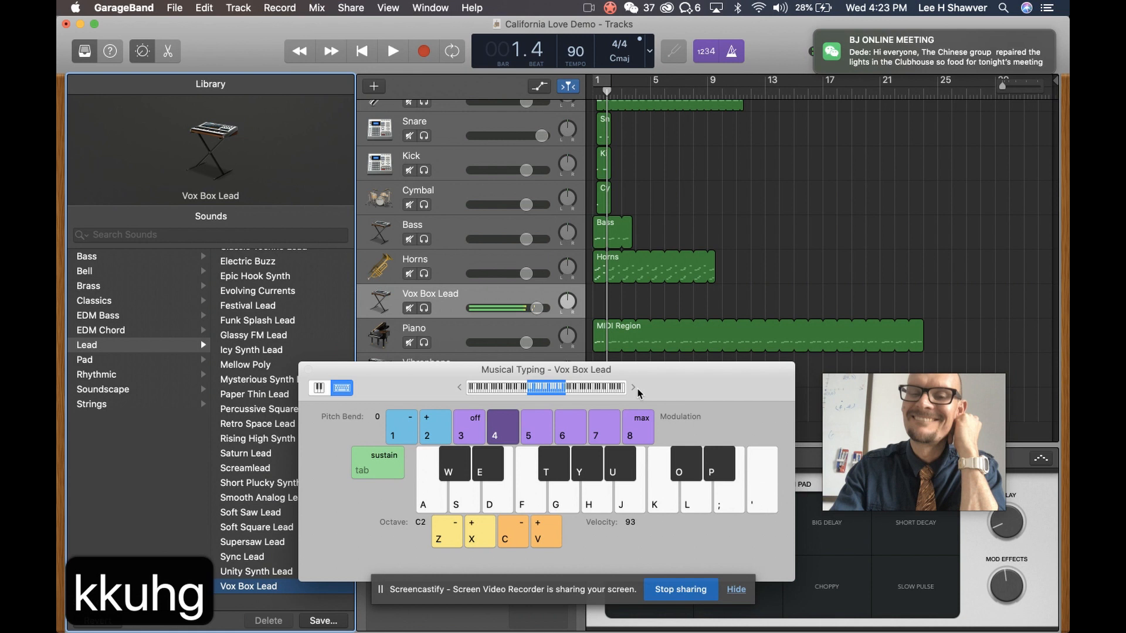
pyautogui.press('g')
pyautogui.press('g')
pyautogui.press('g')
pyautogui.press('h')
pyautogui.press('f')
pyautogui.press('s')
# Rehearse the full lead melody once more on the Vox Box Lead, from the opening G2, A#2, D3 phrase to the closing D2
pyautogui.press('g')
pyautogui.press('u')
pyautogui.press('l')
pyautogui.press('g')
pyautogui.press('u')
pyautogui.press('l')
pyautogui.press('l')
pyautogui.press('g')
pyautogui.press('g')
pyautogui.press('g')
pyautogui.press('f')
pyautogui.press('g')
pyautogui.press('k')
pyautogui.press('k')
pyautogui.press('u')
pyautogui.press('g')
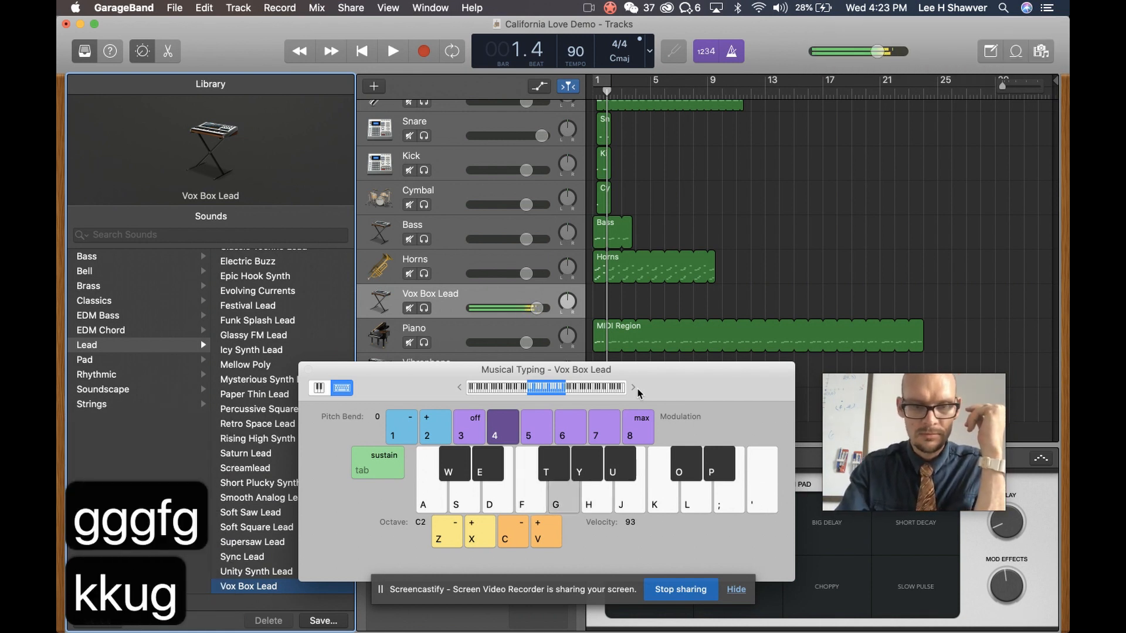
pyautogui.press('k')
pyautogui.press('k')
pyautogui.press('u')
pyautogui.press('h')
pyautogui.press('g')
pyautogui.press('g')
pyautogui.press('g')
pyautogui.press('h')
pyautogui.press('f')
pyautogui.press('s')
pyautogui.press('g')
pyautogui.press('u')
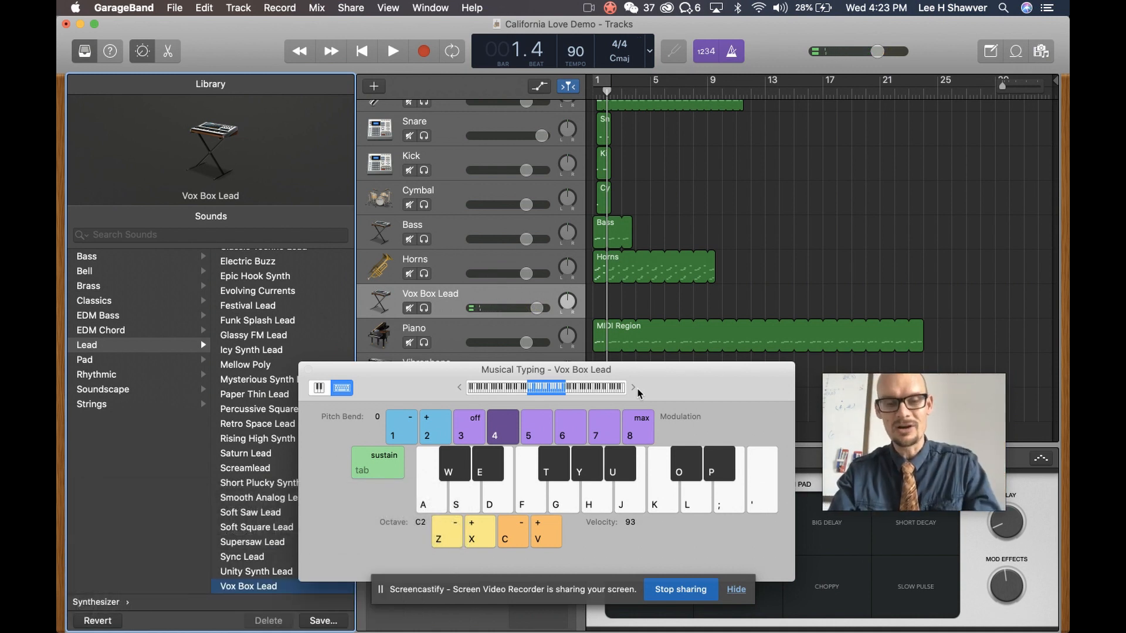
# Record the 20-note lead melody on the Vox Box Lead track, counting in from the project start and playing from bar 3
pyautogui.press('Return')
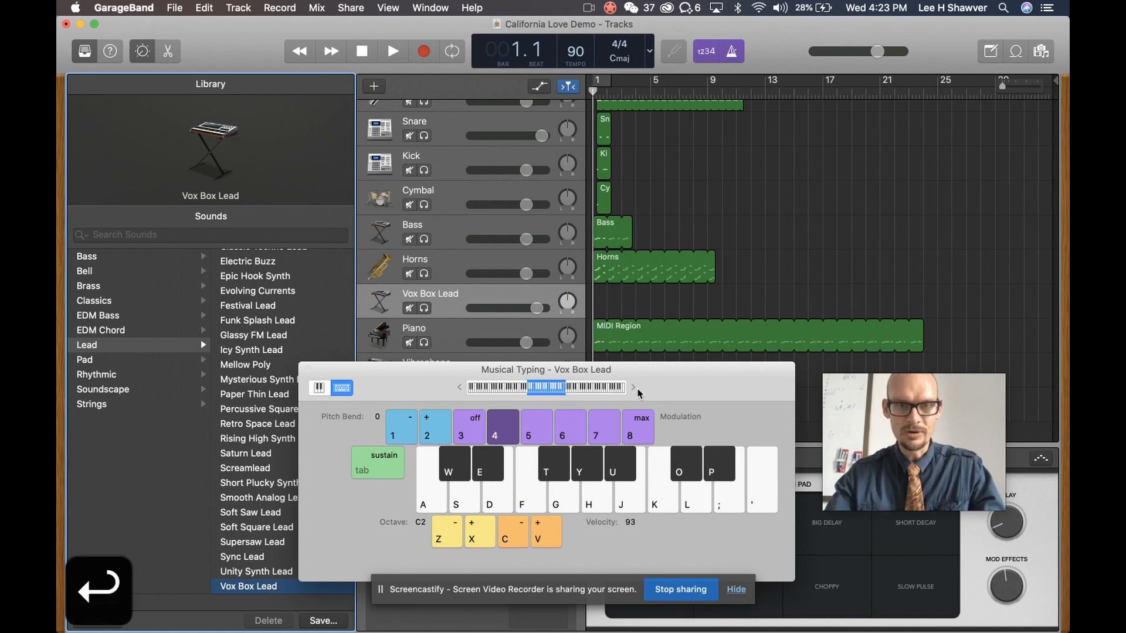
pyautogui.press('r')
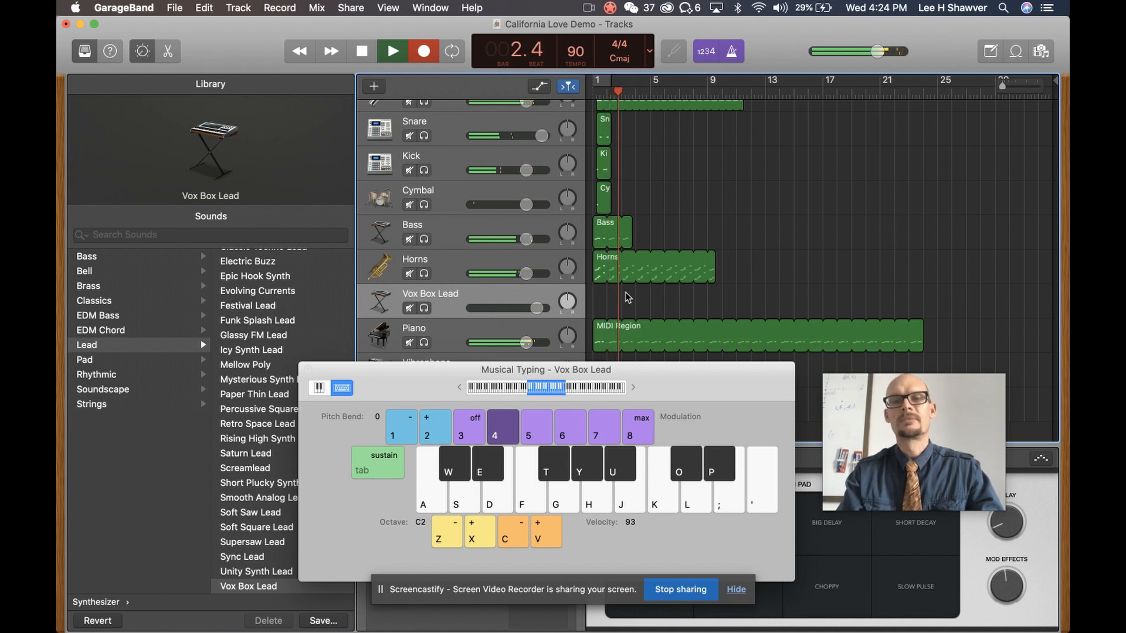
pyautogui.press('g')
pyautogui.press('u')
pyautogui.press('l')
pyautogui.press('l')
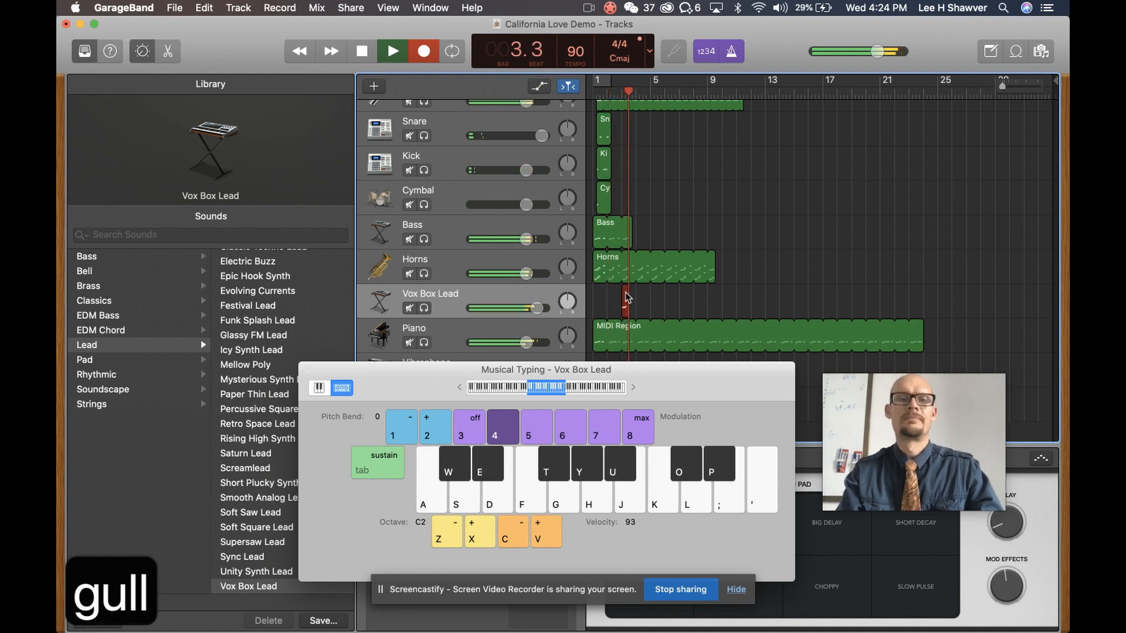
pyautogui.press('g')
pyautogui.press('g')
pyautogui.press('g')
pyautogui.press('f')
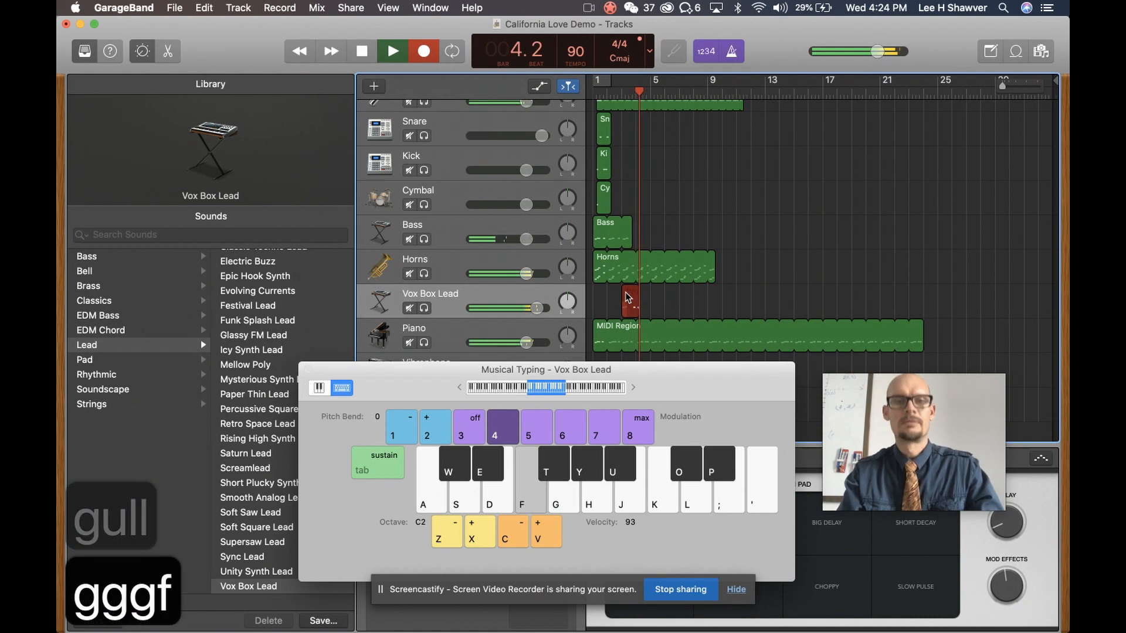
pyautogui.press('f')
pyautogui.press('g')
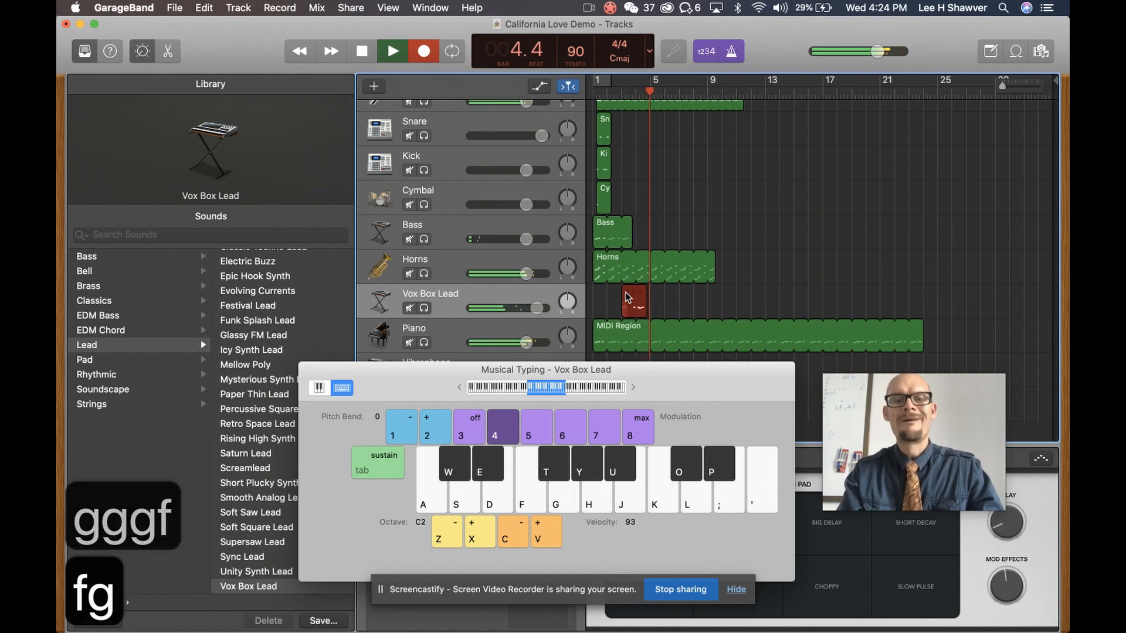
pyautogui.press('k')
pyautogui.press('k')
pyautogui.press('u')
pyautogui.press('h')
pyautogui.press('g')
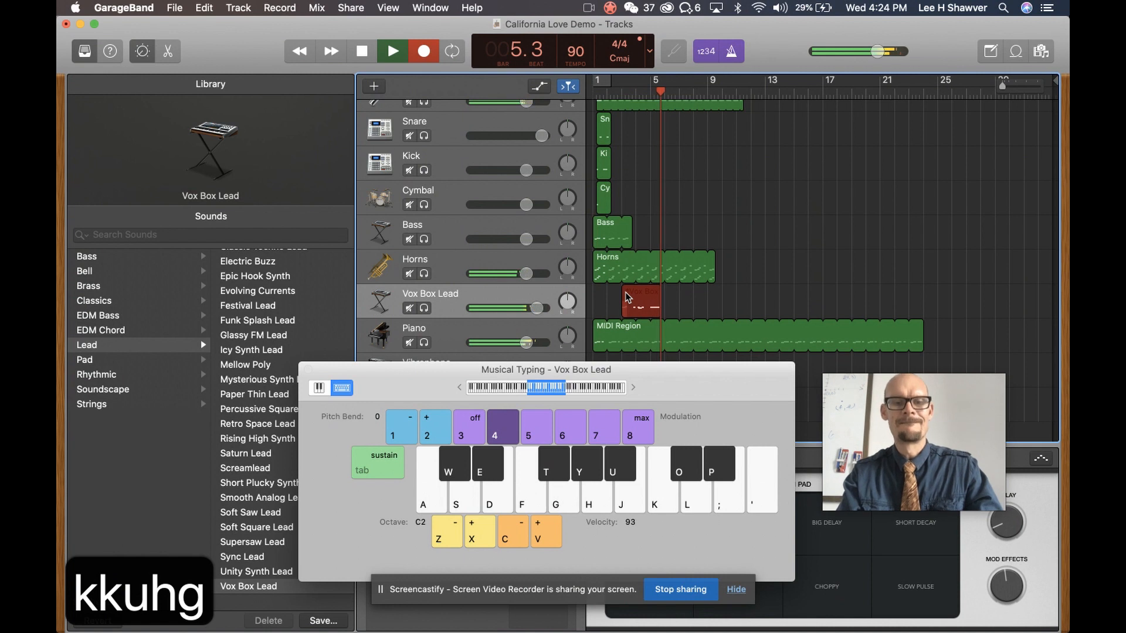
pyautogui.press('g')
pyautogui.press('g')
pyautogui.press('g')
pyautogui.press('h')
pyautogui.press('h')
pyautogui.press('f')
pyautogui.press('s')
pyautogui.press('Return')
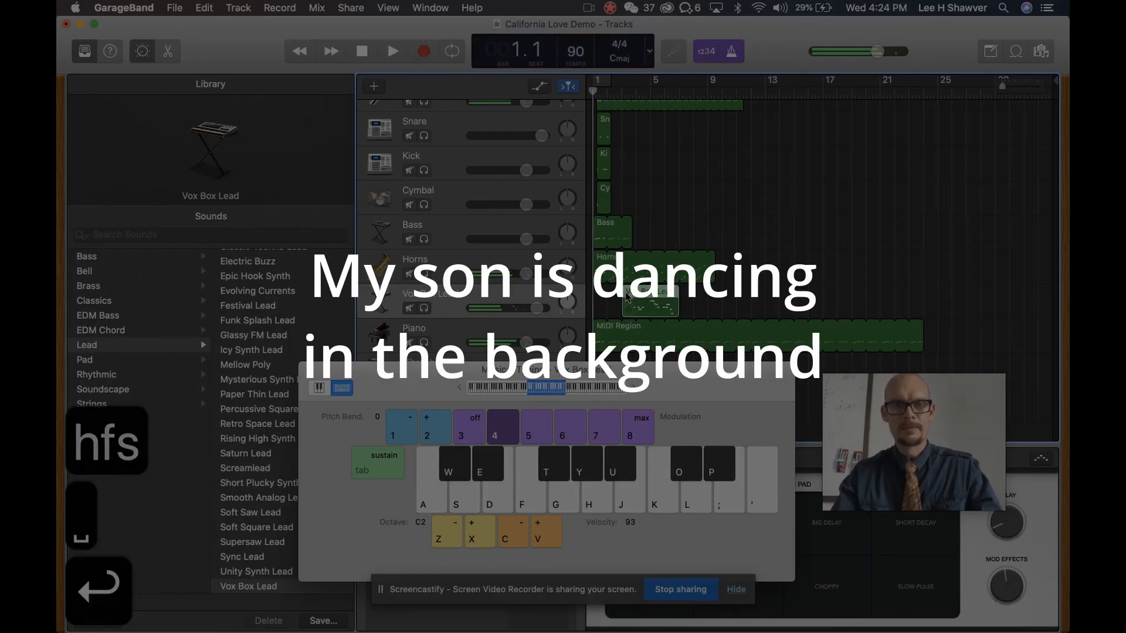
# Close Musical Typing, quantize all notes of the Vox Box Lead region to 1/16 Note, and play the project from the beginning
pyautogui.press('cmd+k')
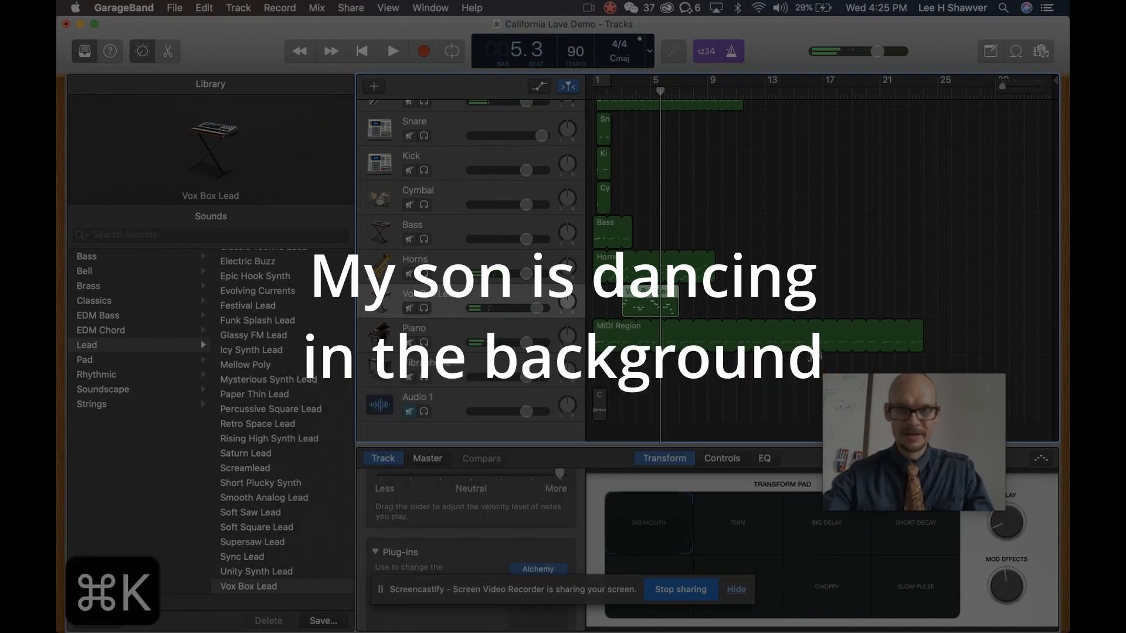
pyautogui.doubleClick(644, 294)
pyautogui.moveTo(903, 399); pyautogui.dragTo(262, 447)
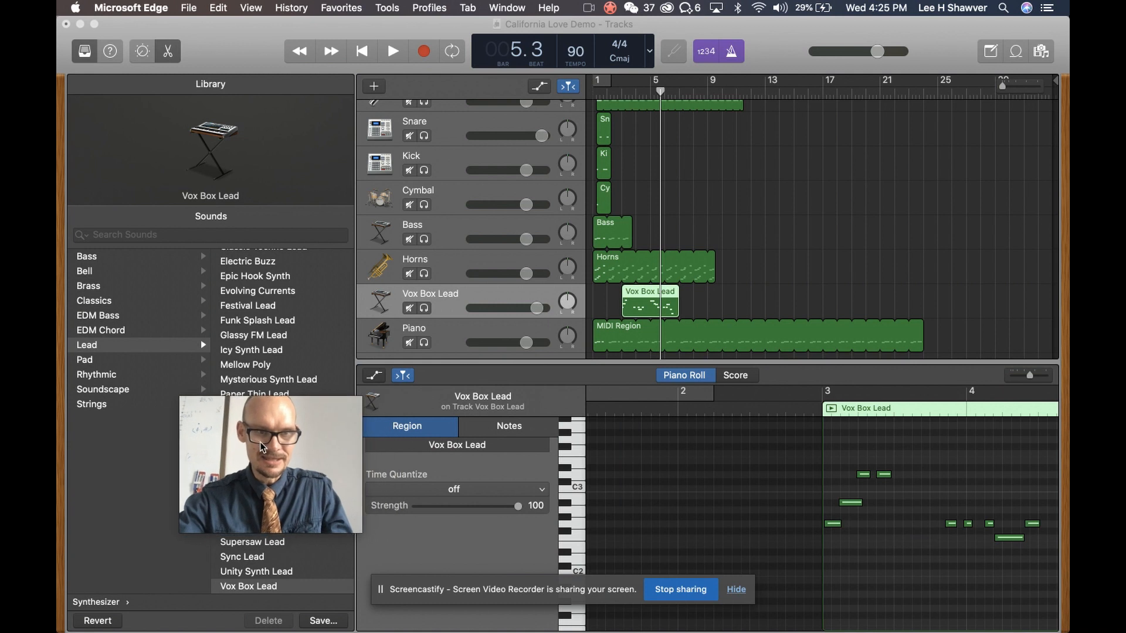
pyautogui.hscroll(3, 876, 503)
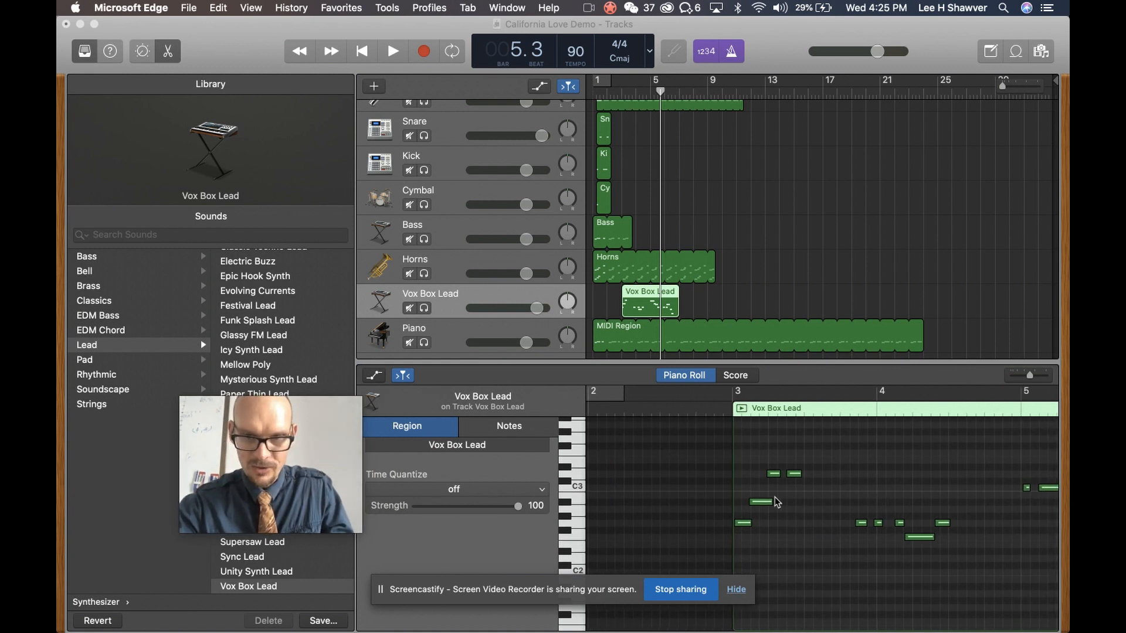
pyautogui.click(816, 535)
pyautogui.press('super+a')
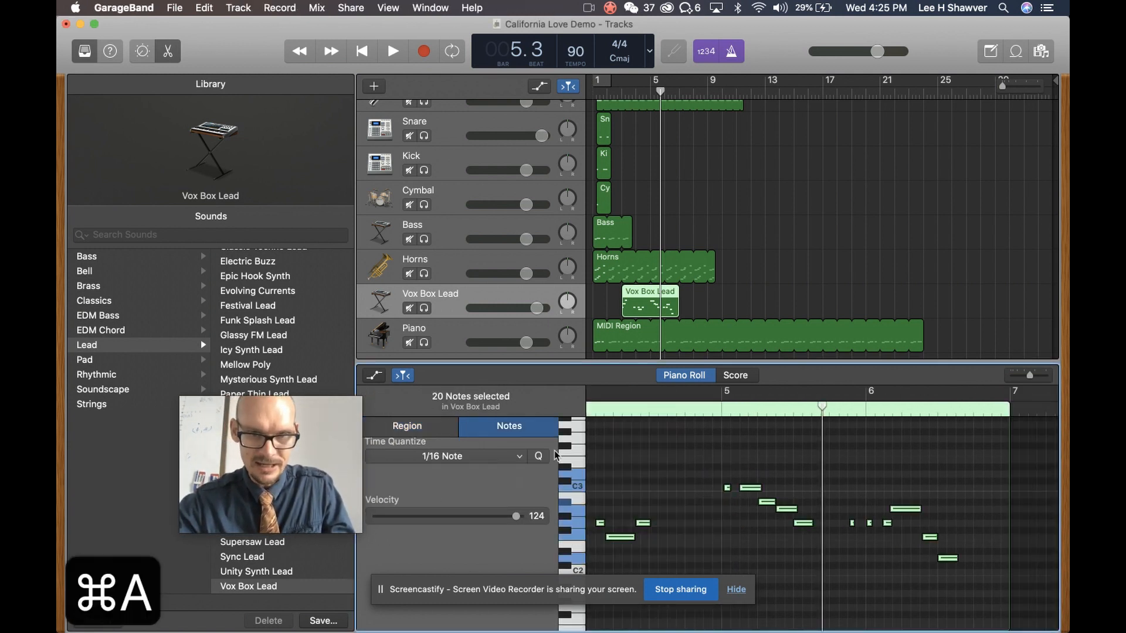
pyautogui.press('Return')
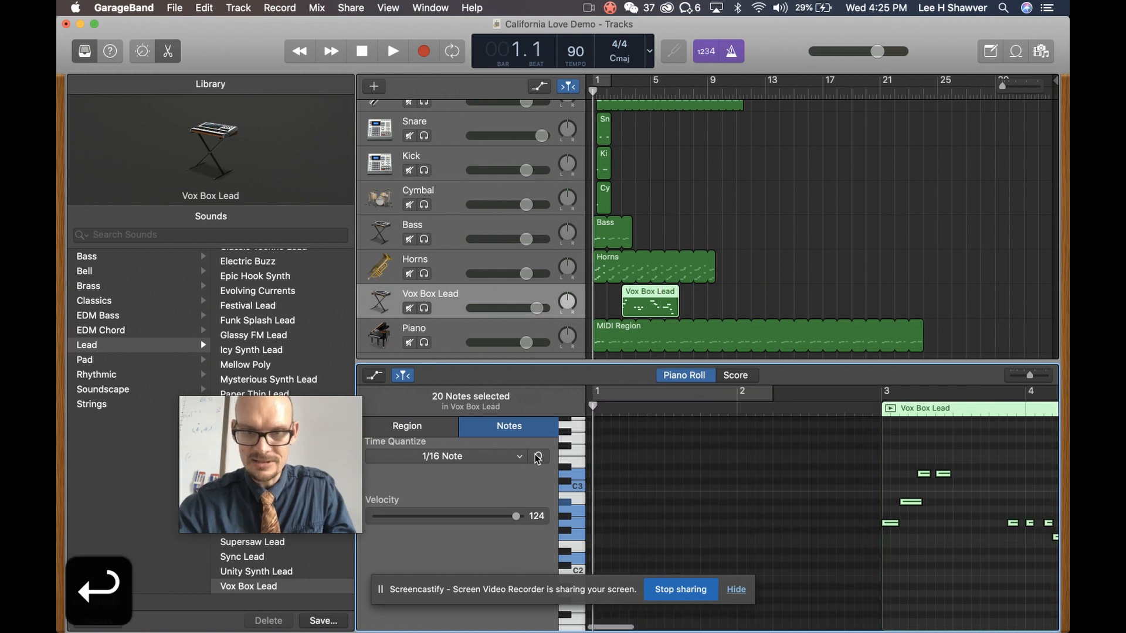
pyautogui.press('space')
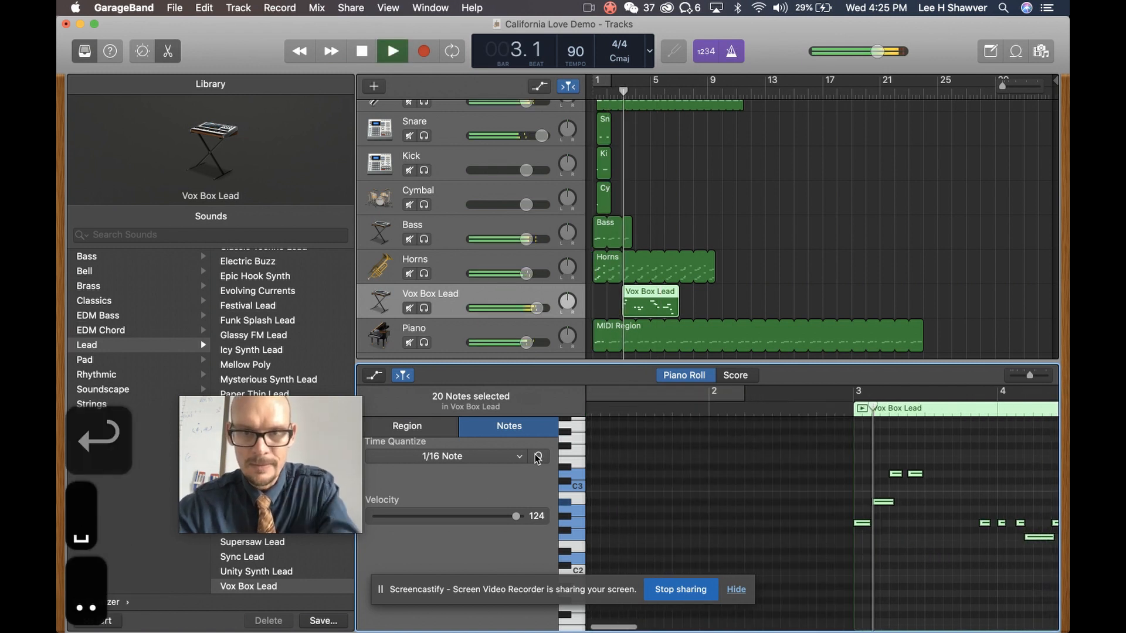
pyautogui.press(',')
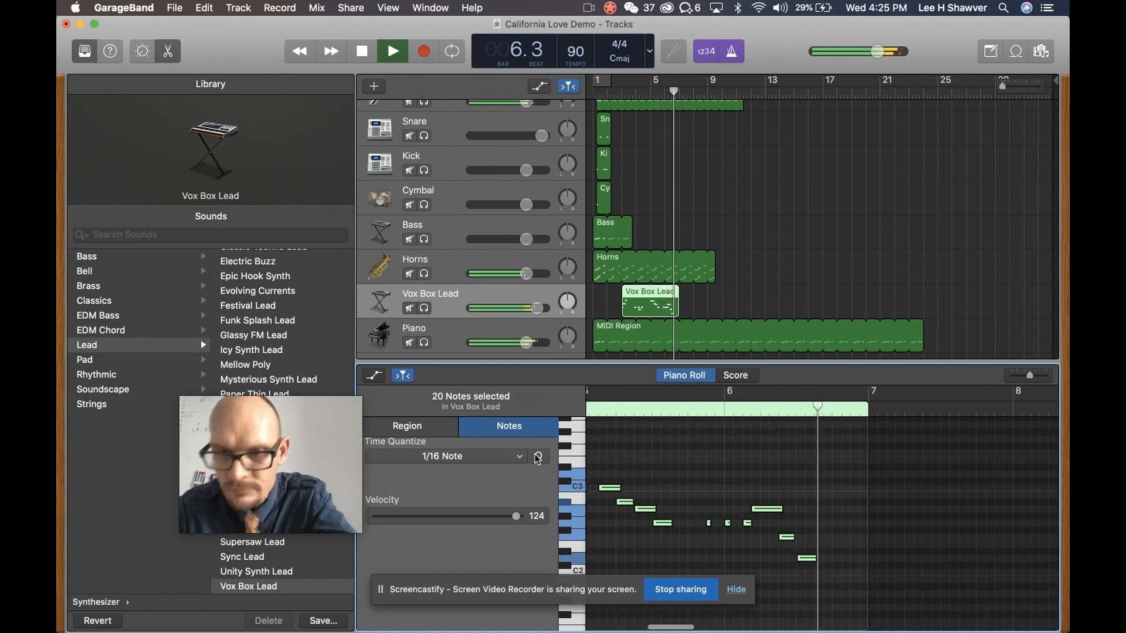
pyautogui.press('space')
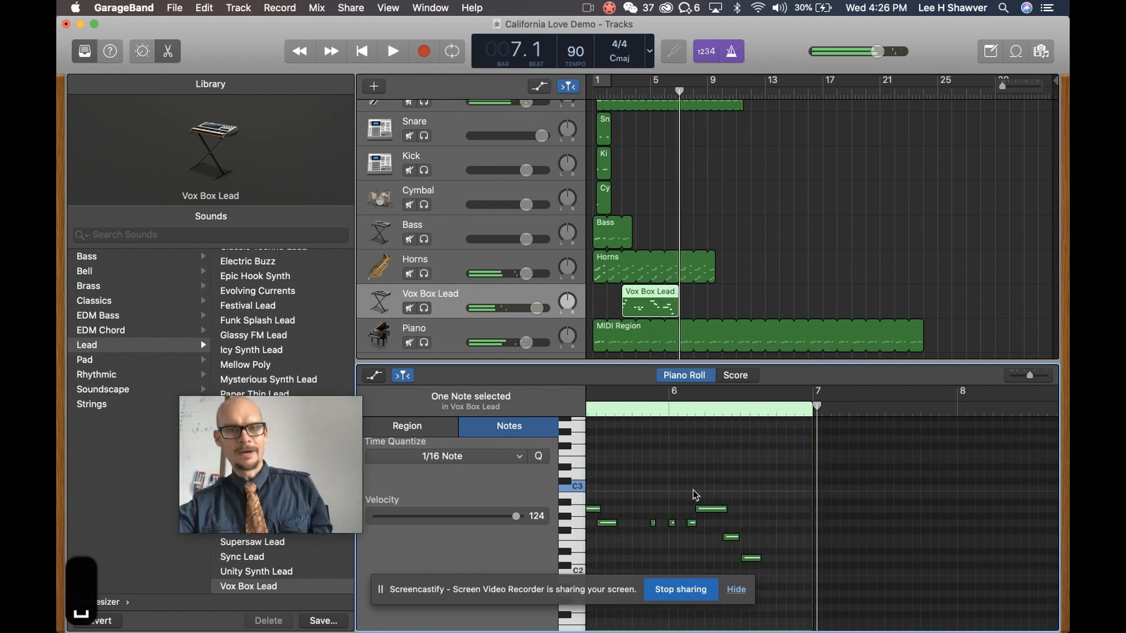
# Try the Vox Box Lead region at bar 4 while playing from the beginning, and settle it at bar 5
pyautogui.hscroll(-10, 696, 496)
pyautogui.scroll(-2, 463, 301)
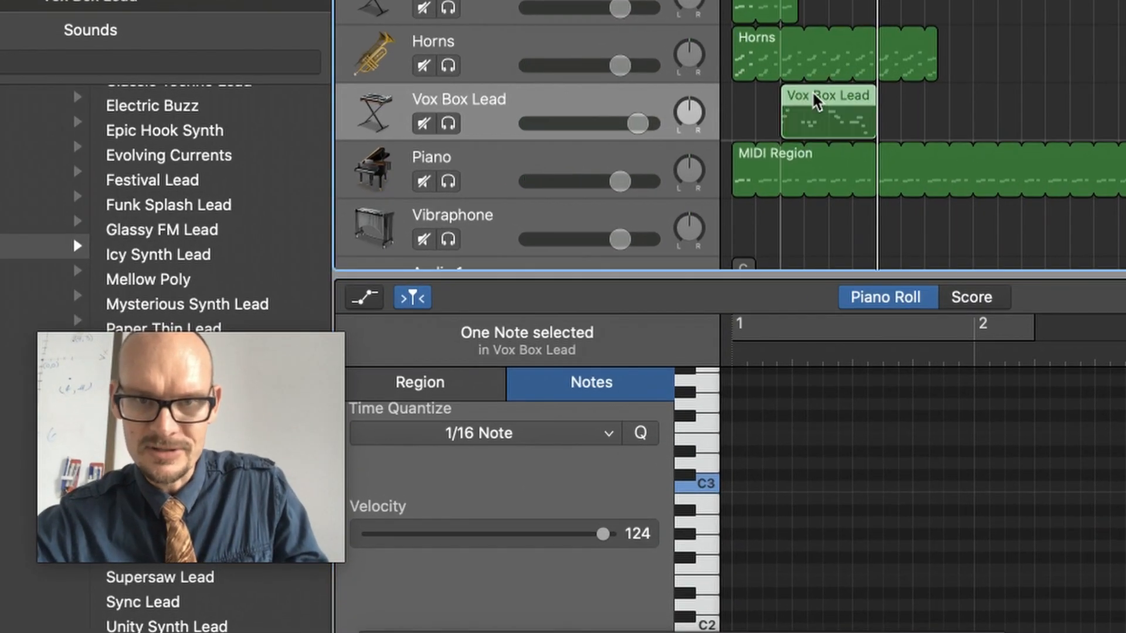
pyautogui.moveTo(811, 90); pyautogui.dragTo(831, 89)
pyautogui.press('Return')
pyautogui.press('space')
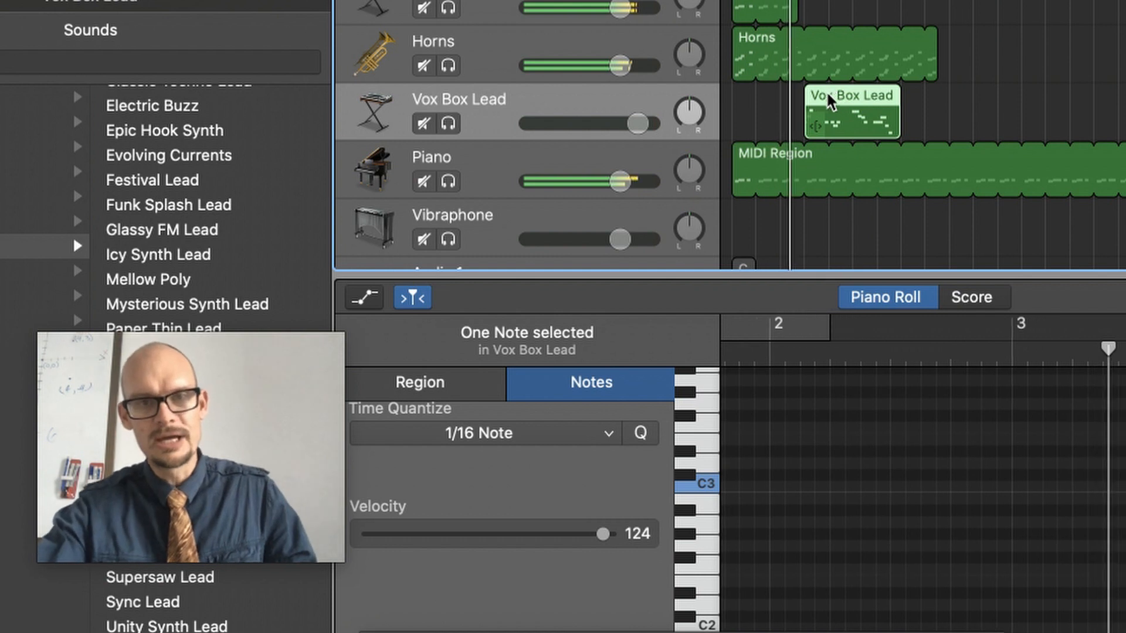
pyautogui.moveTo(821, 94); pyautogui.dragTo(853, 93)
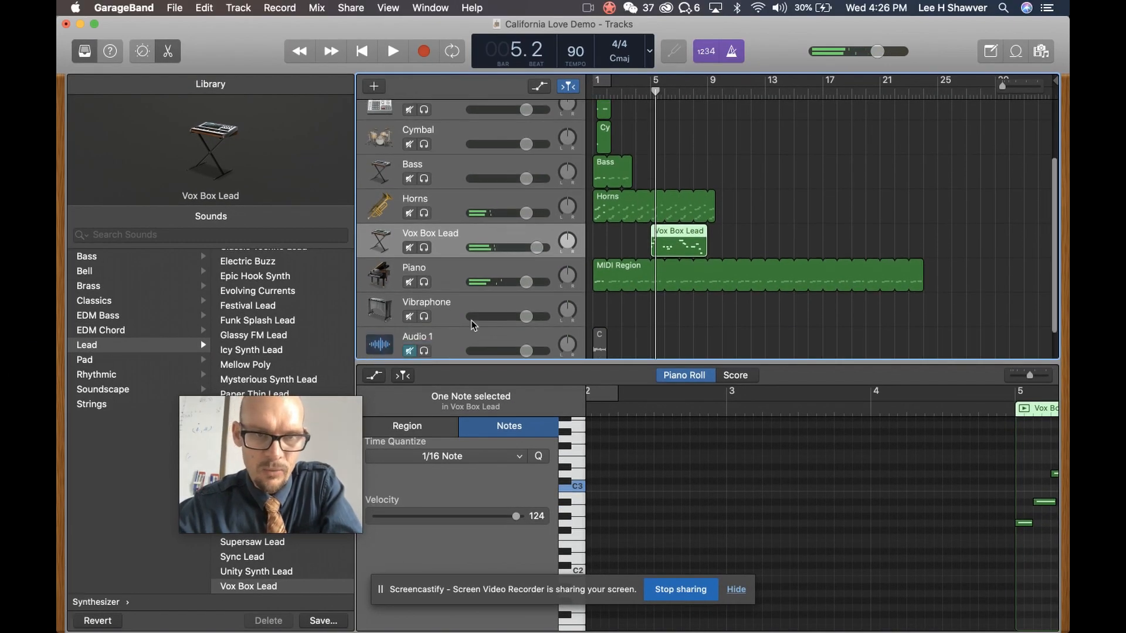
# Select the Vibraphone track, switch to the California Love video in Microsoft Edge and play it to hear the vibraphone part
pyautogui.click(448, 303)
pyautogui.hotkey('ctrl', 'Left')
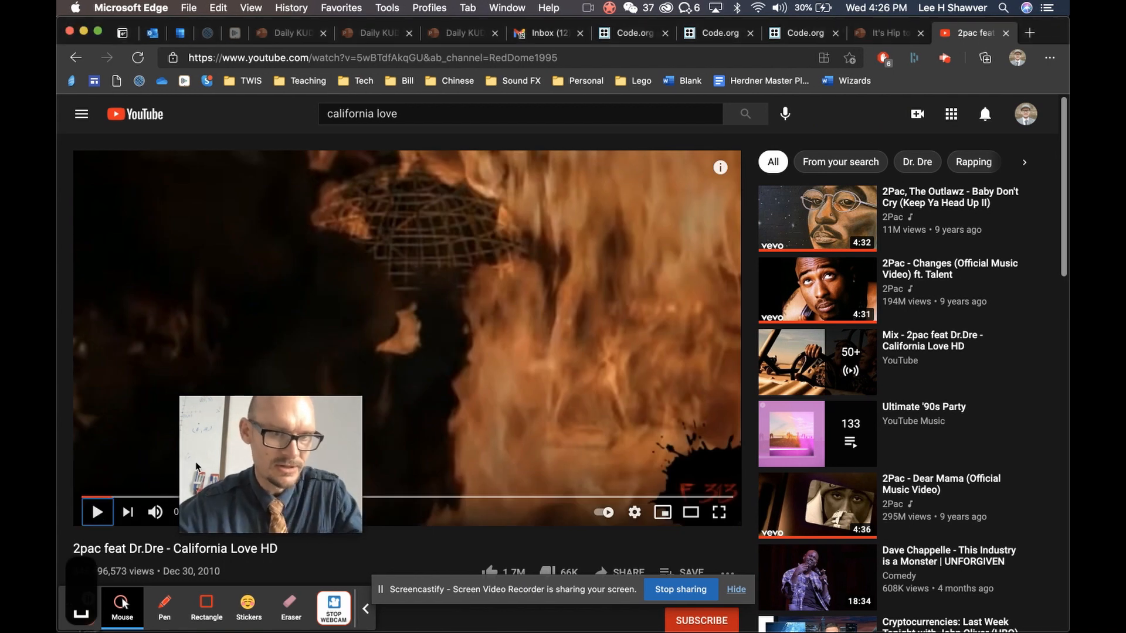
pyautogui.moveTo(233, 462); pyautogui.dragTo(765, 420)
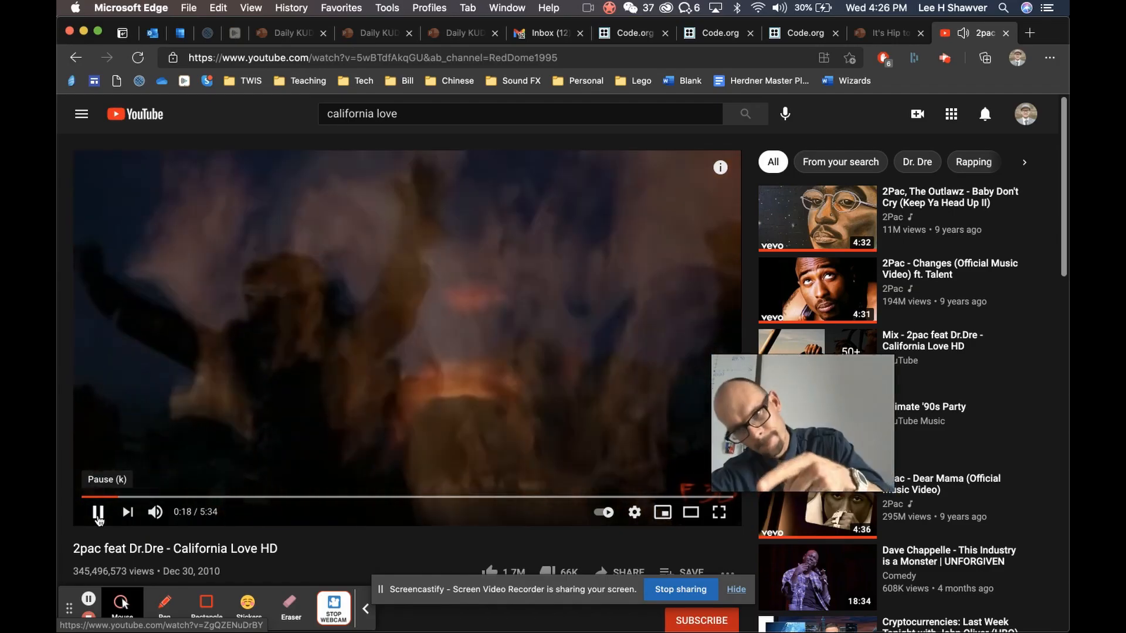
pyautogui.click(98, 513)
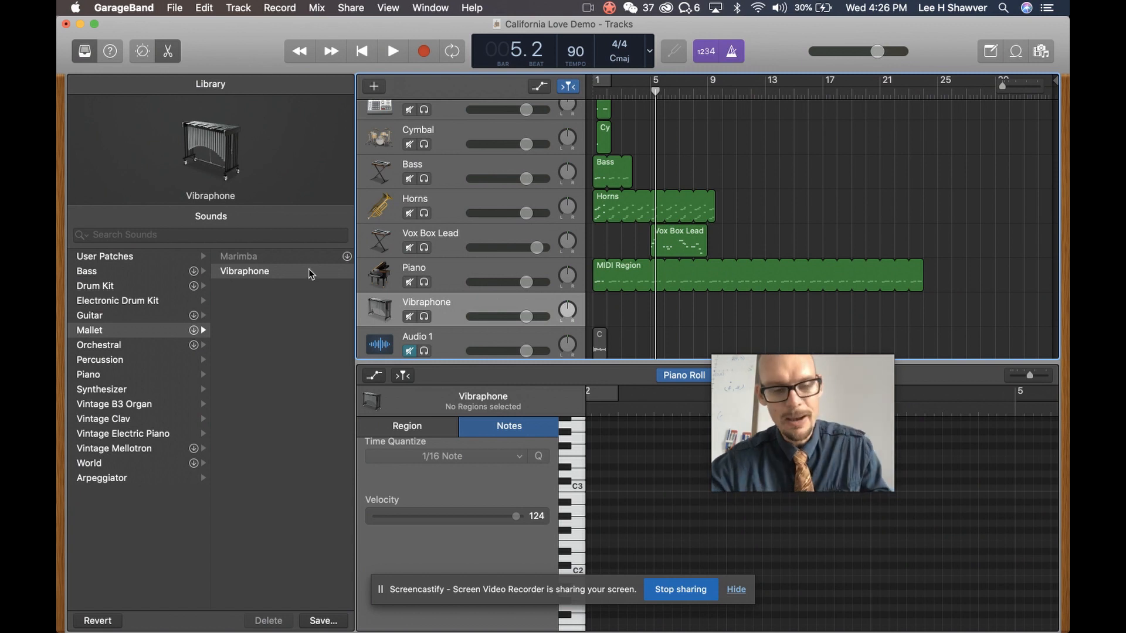
# Open Musical Typing for the Vibraphone, try notes between F2 and D3 to find the pitch, and rehearse it as a repeated D3
pyautogui.press('super+k')
pyautogui.press('f')
pyautogui.press('g')
pyautogui.press('j')
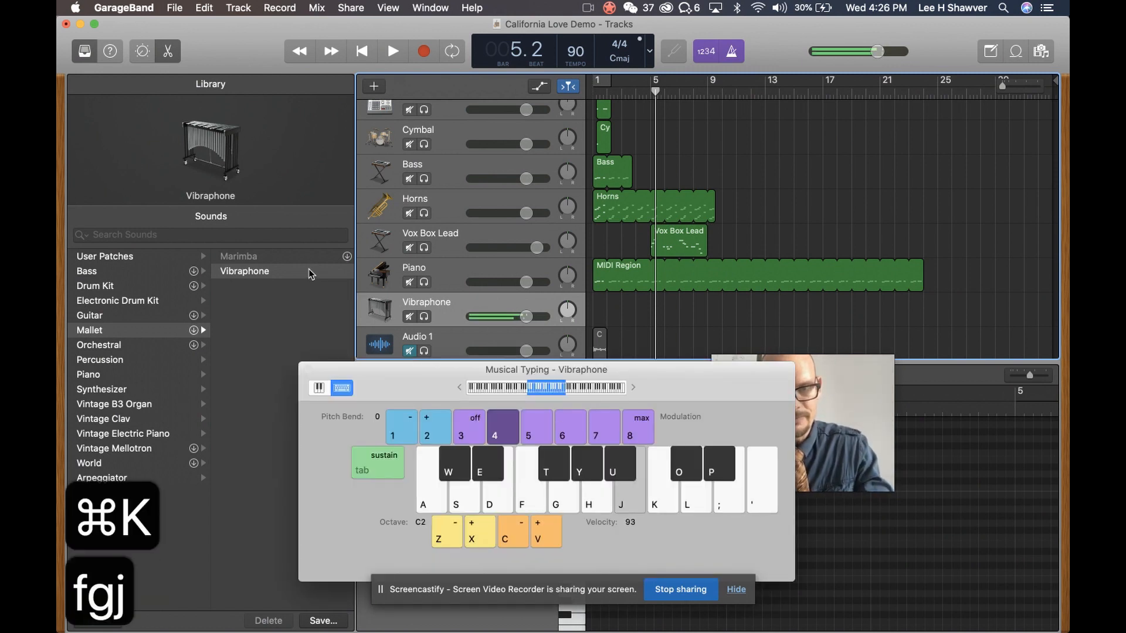
pyautogui.press('j')
pyautogui.press('k')
pyautogui.press('h')
pyautogui.press('u')
pyautogui.press('j')
pyautogui.press('k')
pyautogui.press('l')
pyautogui.press('l')
pyautogui.press('l')
pyautogui.press('l')
pyautogui.press('l')
pyautogui.press('l')
pyautogui.press('l')
pyautogui.press('l')
pyautogui.press('l')
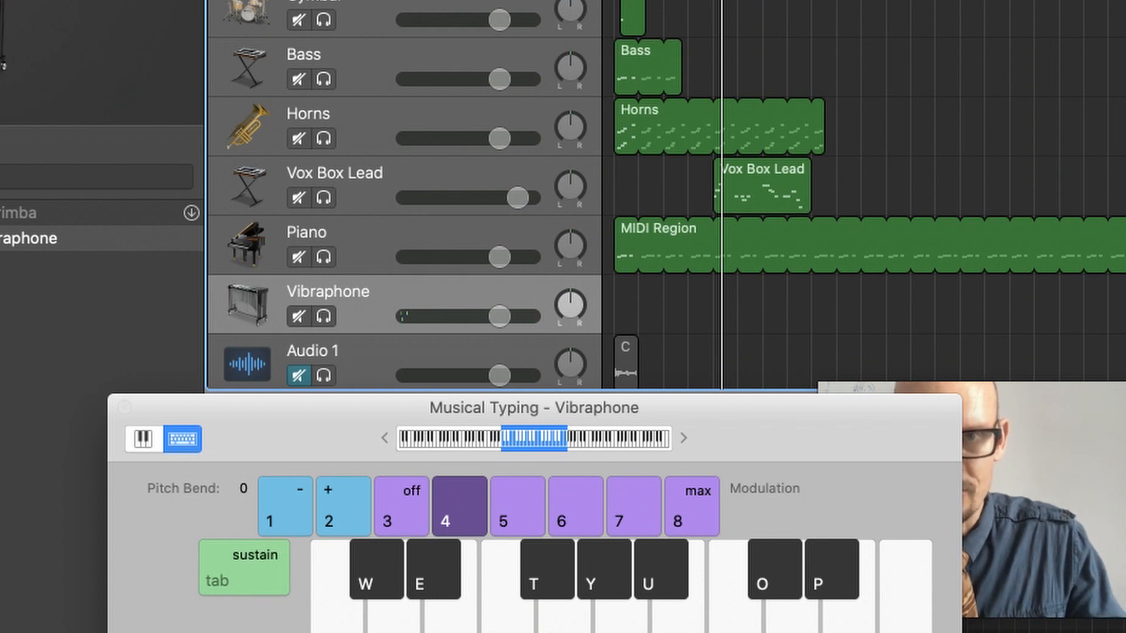
# Record two D3 notes on the Vibraphone track, one in bar 5 and one in bar 6
pyautogui.press(',')
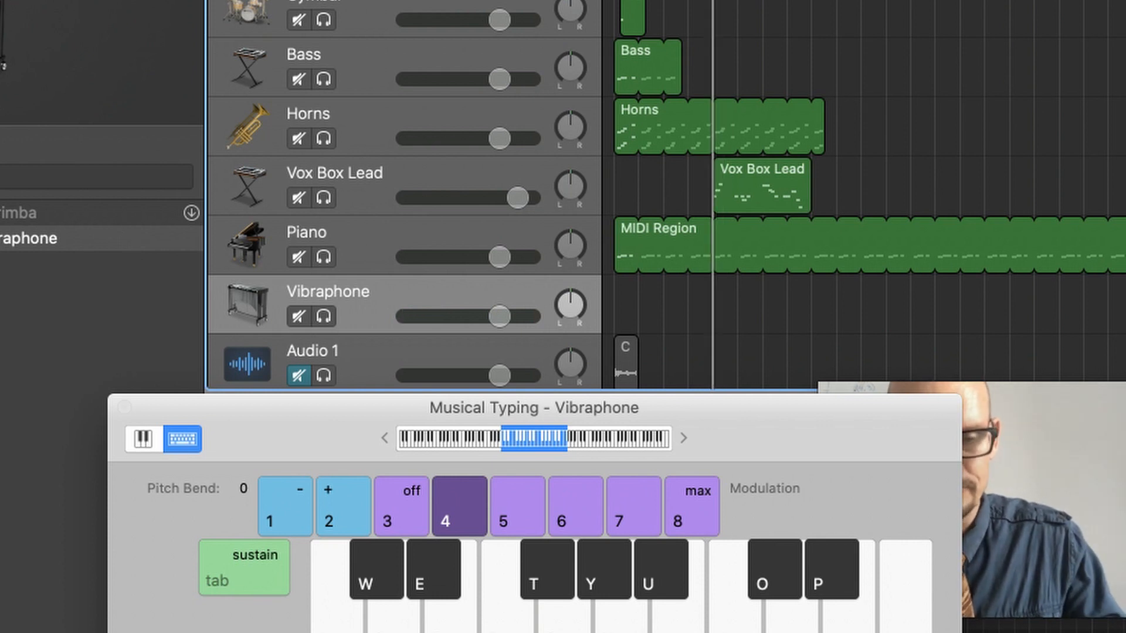
pyautogui.press('a')
pyautogui.press('space')
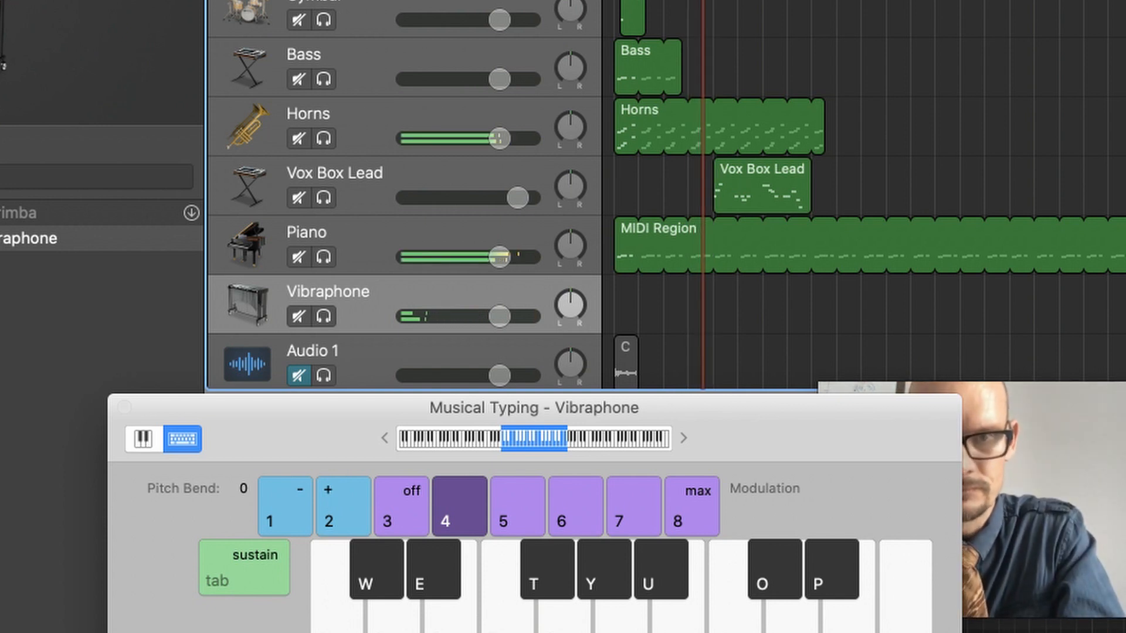
pyautogui.press('l')
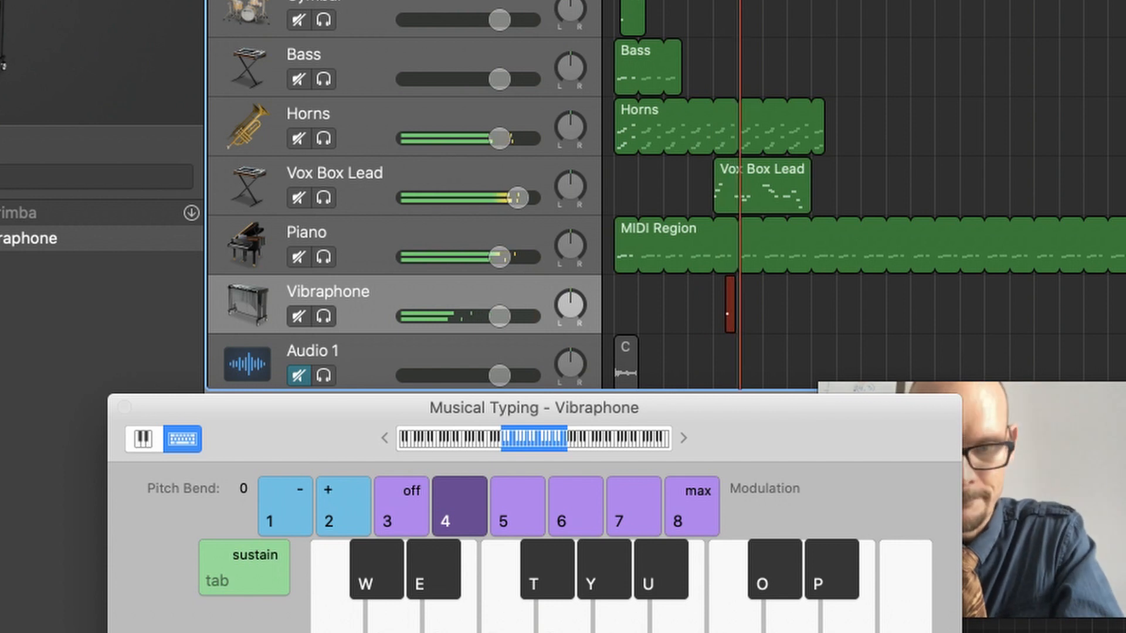
pyautogui.press('l')
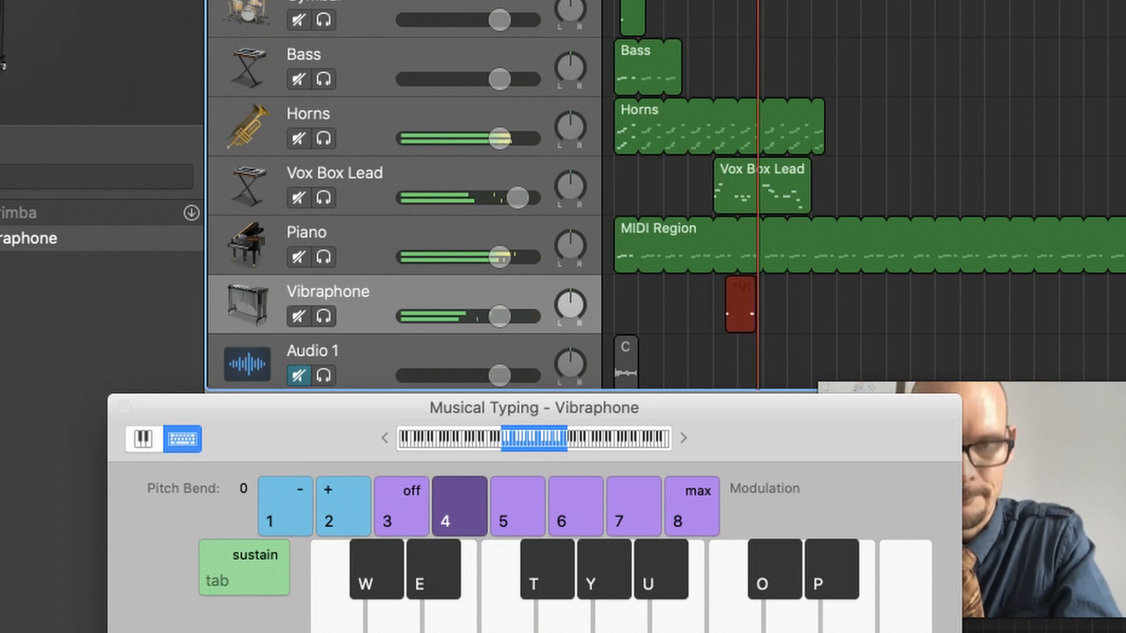
pyautogui.press('space')
# Close Musical Typing and quantize all notes of the Vibraphone region to 1/16 Note
pyautogui.press('super+k')
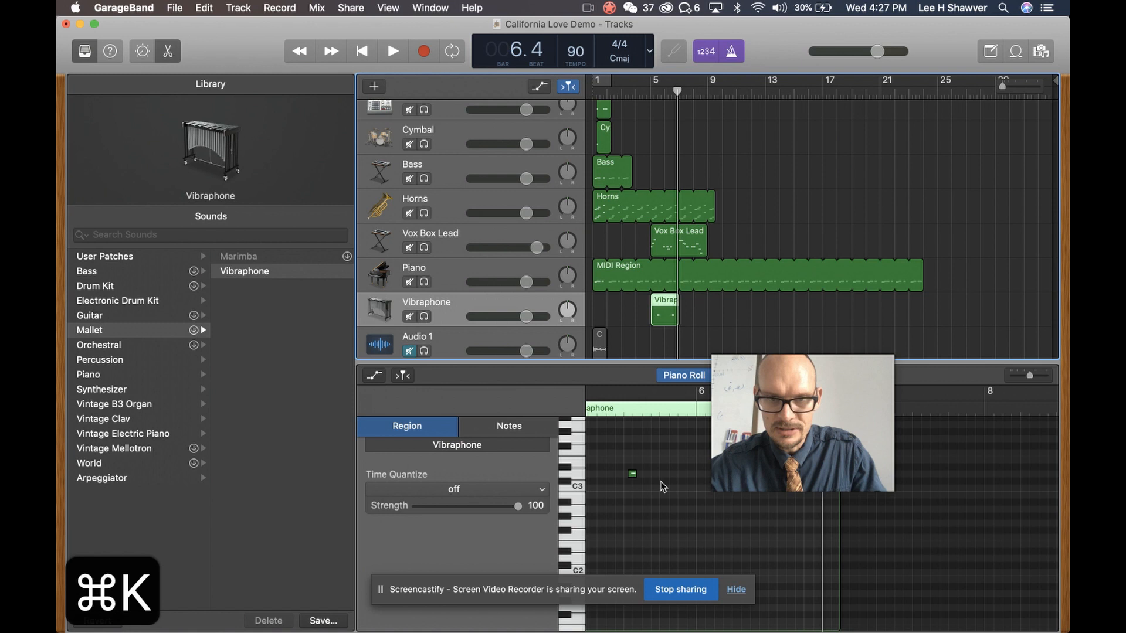
pyautogui.click(741, 613)
pyautogui.press('super+a')
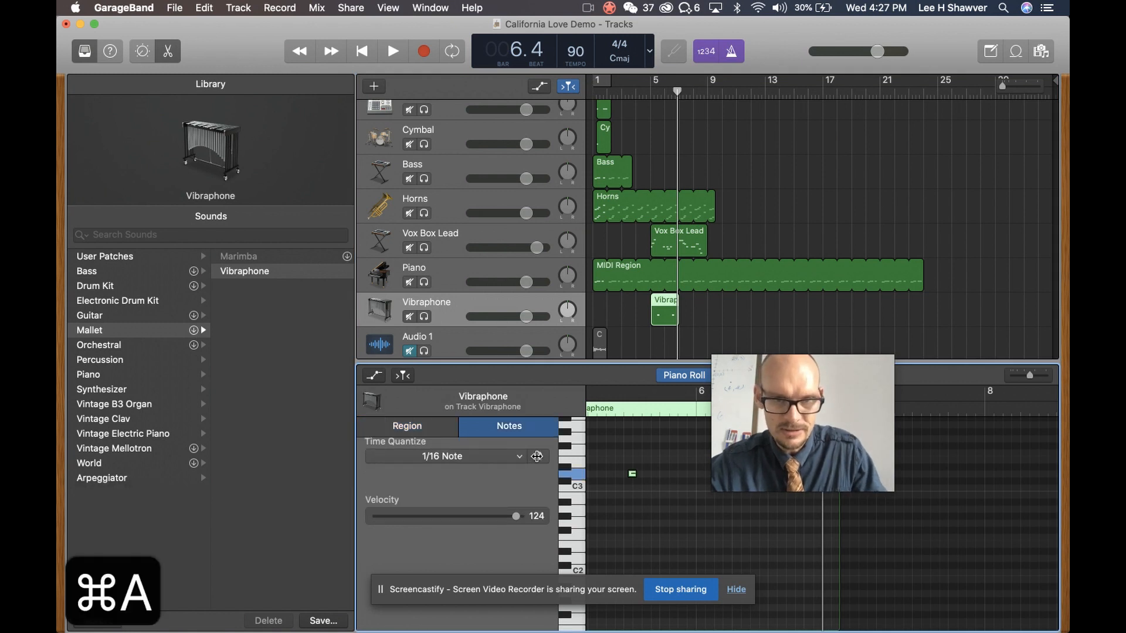
# Solo the Vibraphone track and play its region from bar 5 to check the timing
pyautogui.click(423, 317)
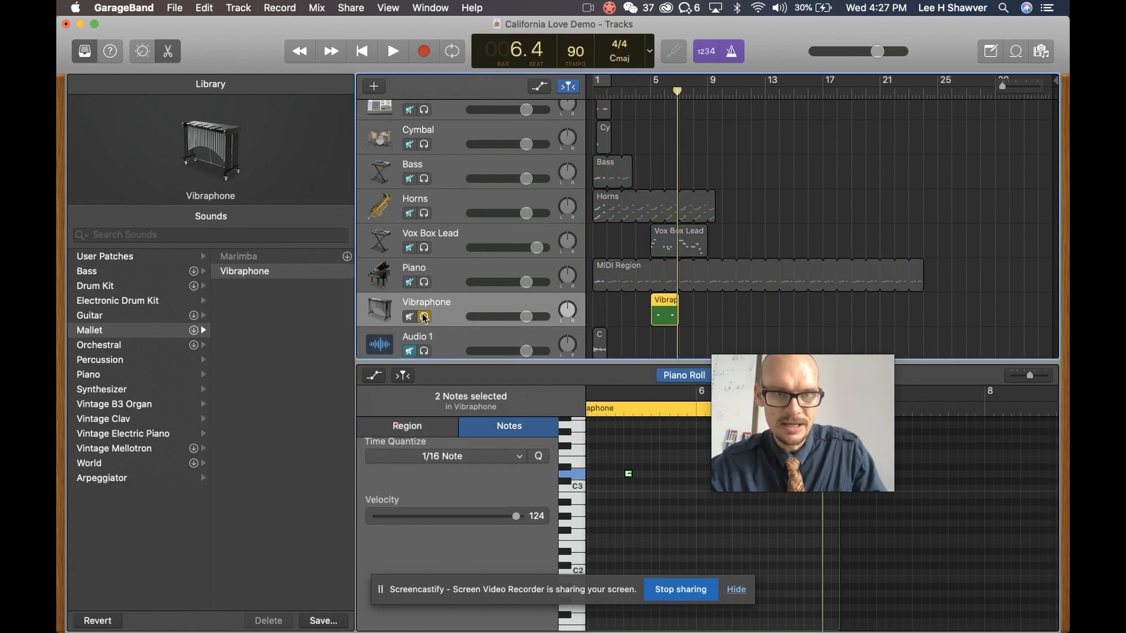
pyautogui.press(',')
pyautogui.press(',')
pyautogui.press('space')
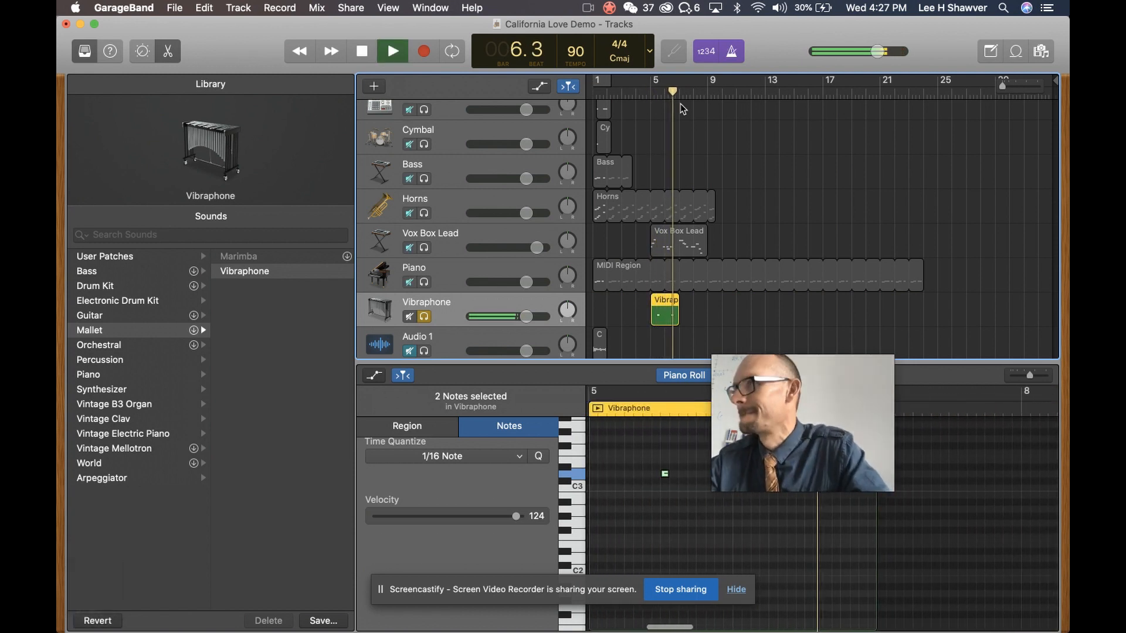
pyautogui.press('space')
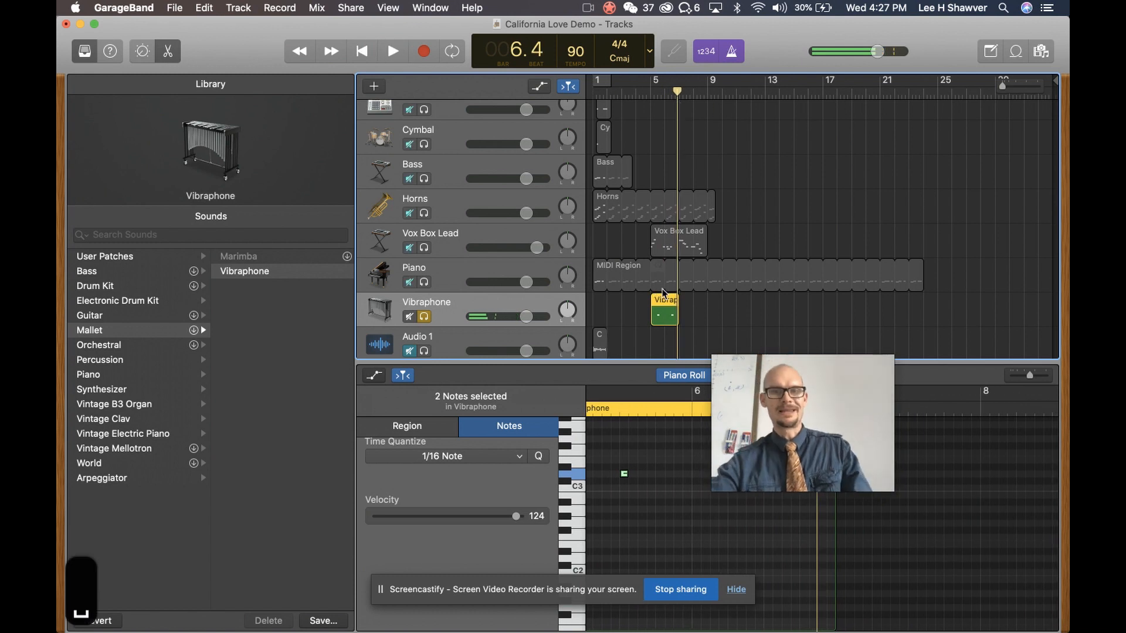
# Loop the Snare, Kick, Cymbal and Bass regions out to the end of the Shaker region in bar 11
pyautogui.scroll(3, 611, 309)
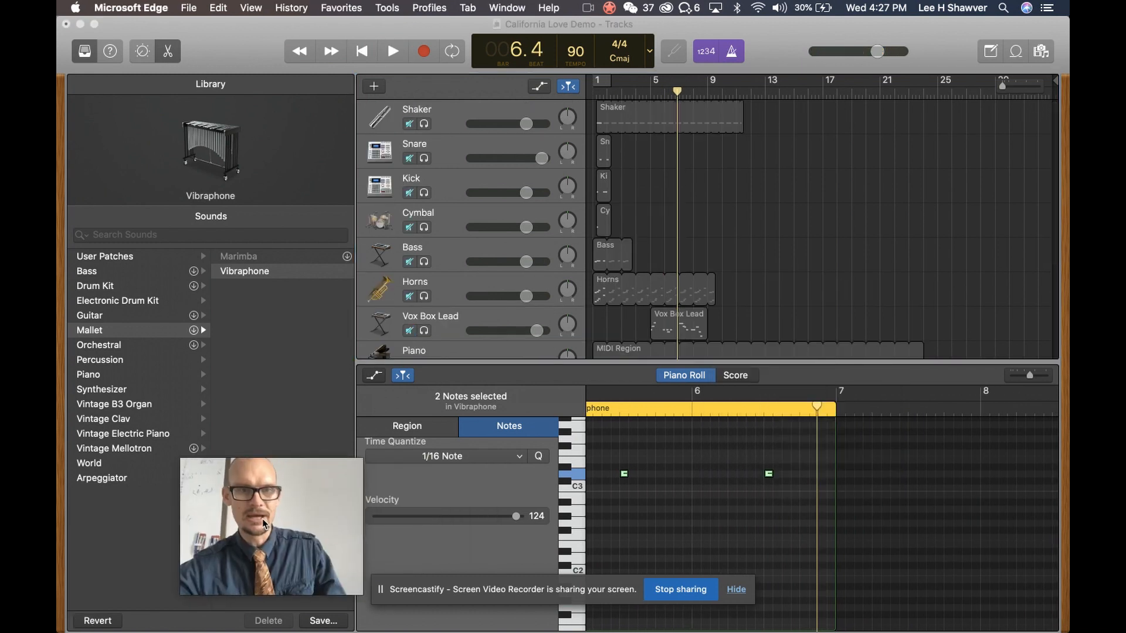
pyautogui.moveTo(610, 139); pyautogui.dragTo(741, 141)
pyautogui.moveTo(628, 228); pyautogui.dragTo(743, 175)
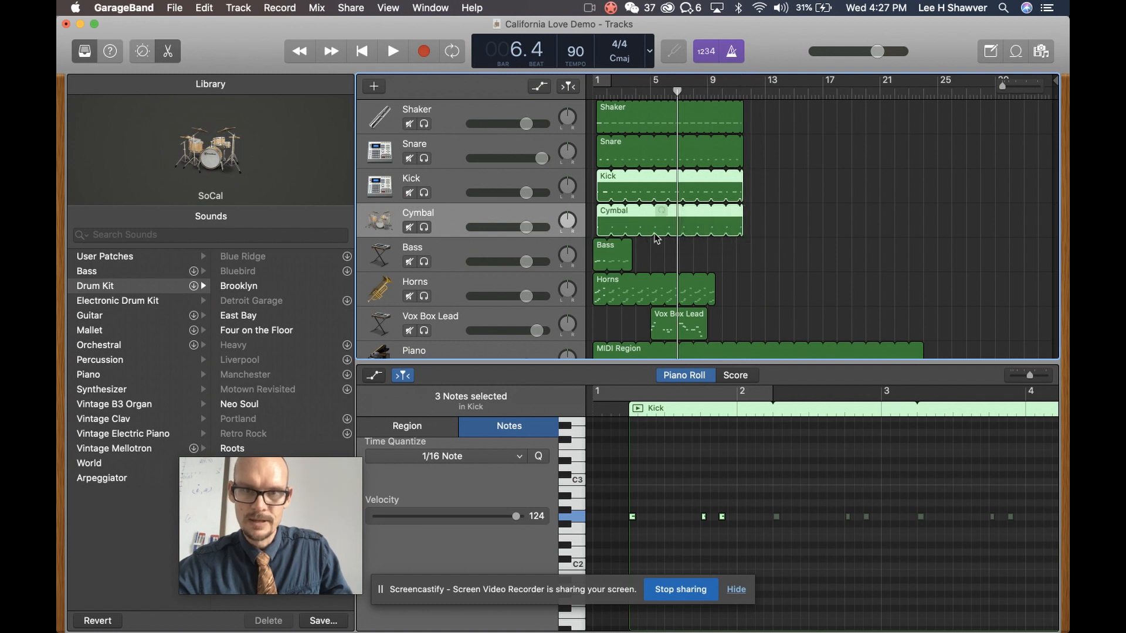
pyautogui.moveTo(631, 243); pyautogui.dragTo(742, 245)
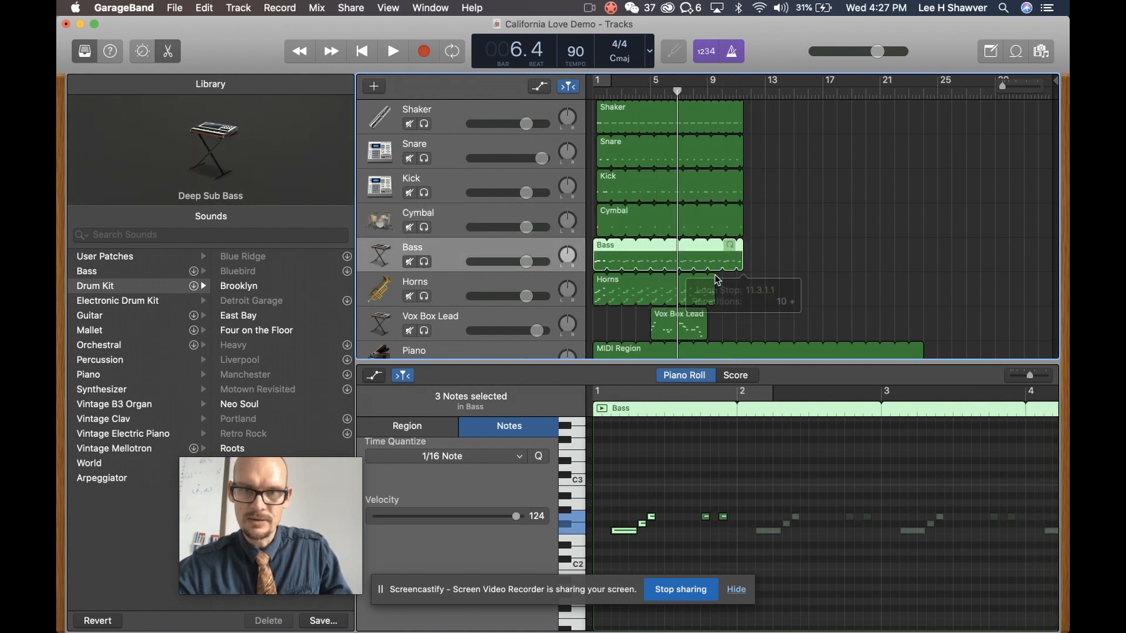
# Loop the Horns, Vox Box Lead and Vibraphone regions out to the same end point in bar 11
pyautogui.moveTo(711, 282); pyautogui.dragTo(750, 282)
pyautogui.press('super+z')
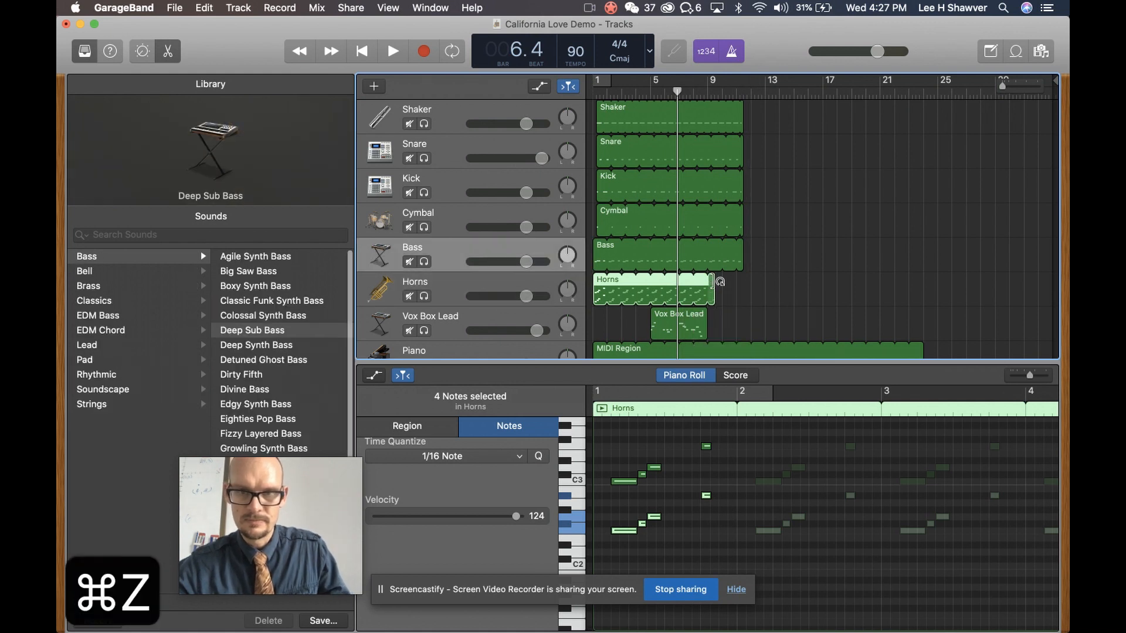
pyautogui.moveTo(743, 281); pyautogui.dragTo(745, 282)
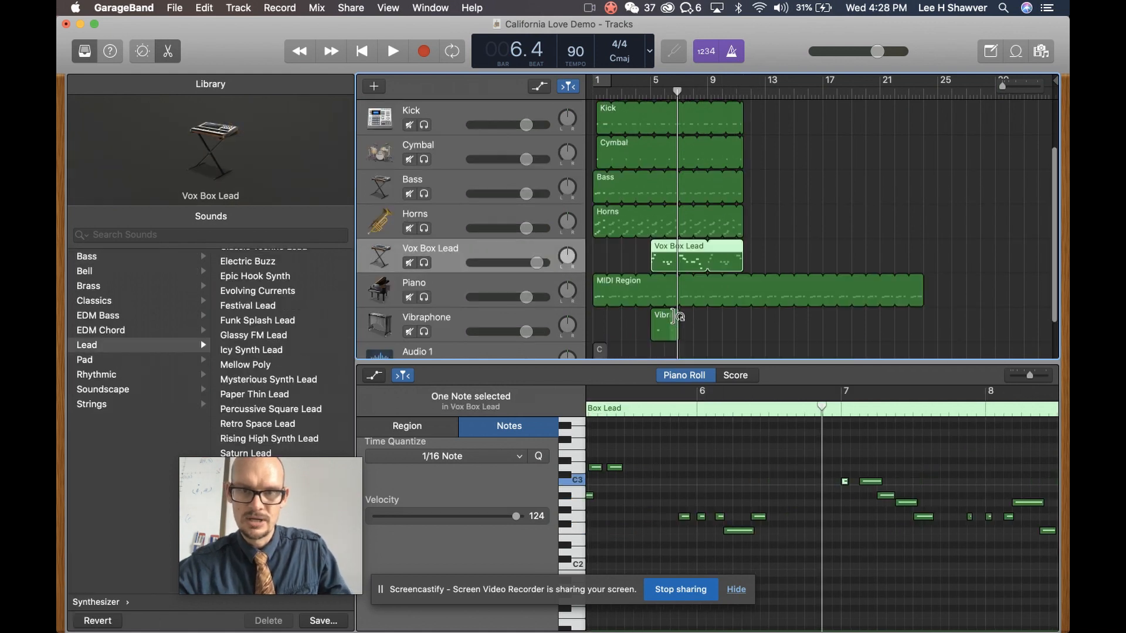
pyautogui.moveTo(677, 317); pyautogui.dragTo(742, 318)
# Turn off the metronome and play the looped arrangement from the beginning to bar 9
pyautogui.press('Return')
pyautogui.scroll(3, 751, 202)
pyautogui.press('space')
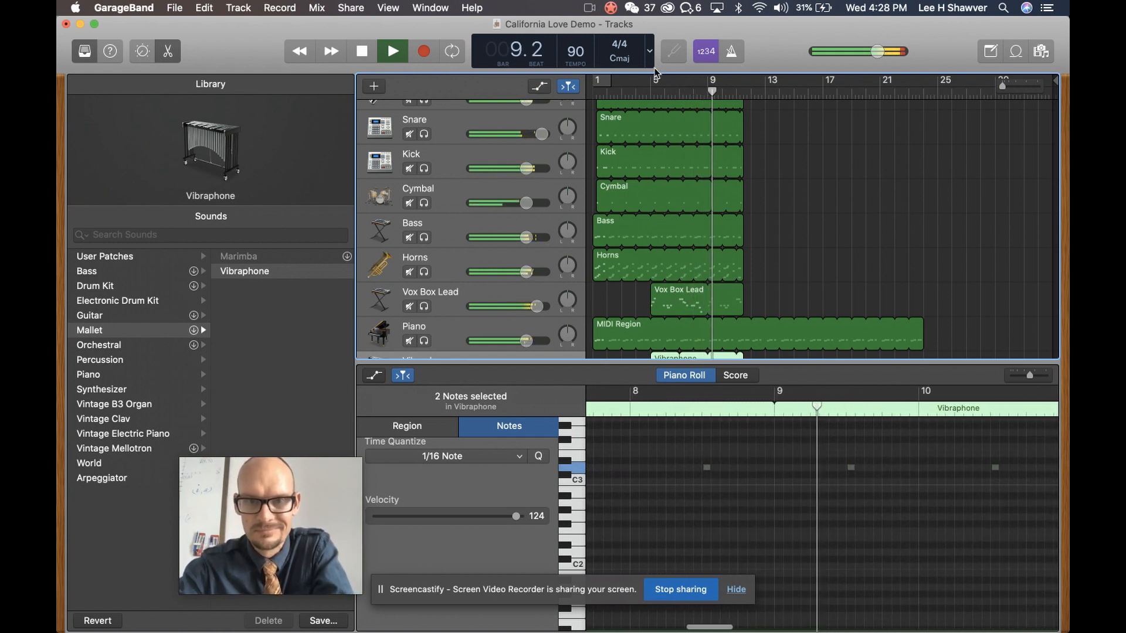
pyautogui.press('space')
# Try the Snare volume at about -0.6 dB while playing from the beginning, and settle it slightly below its original level
pyautogui.scroll(2, 517, 253)
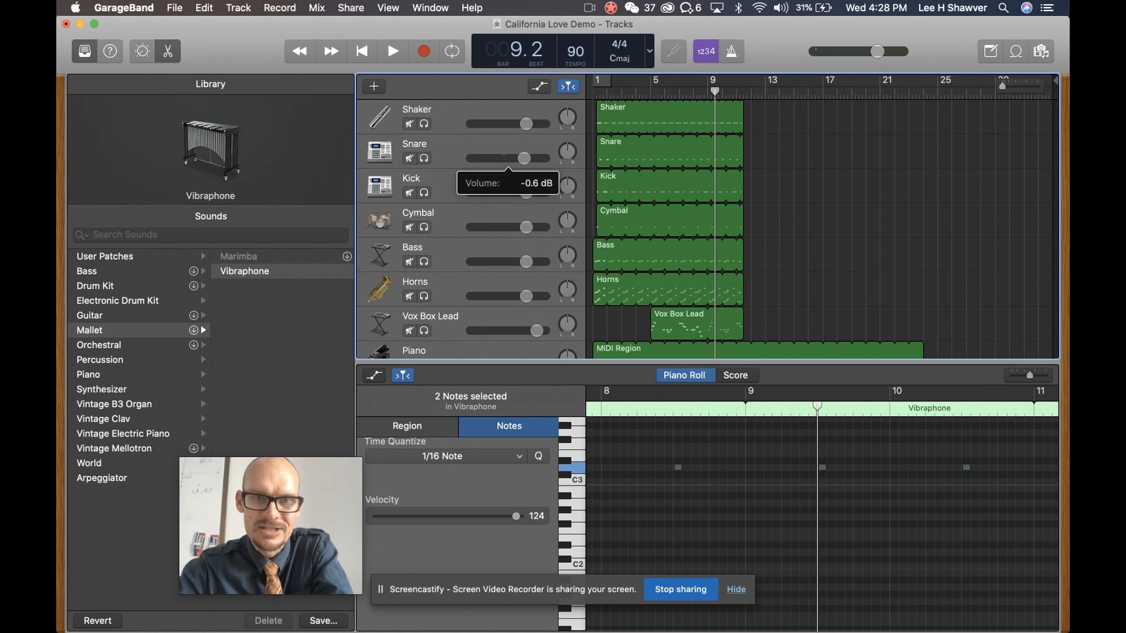
pyautogui.press('space')
pyautogui.press('Return')
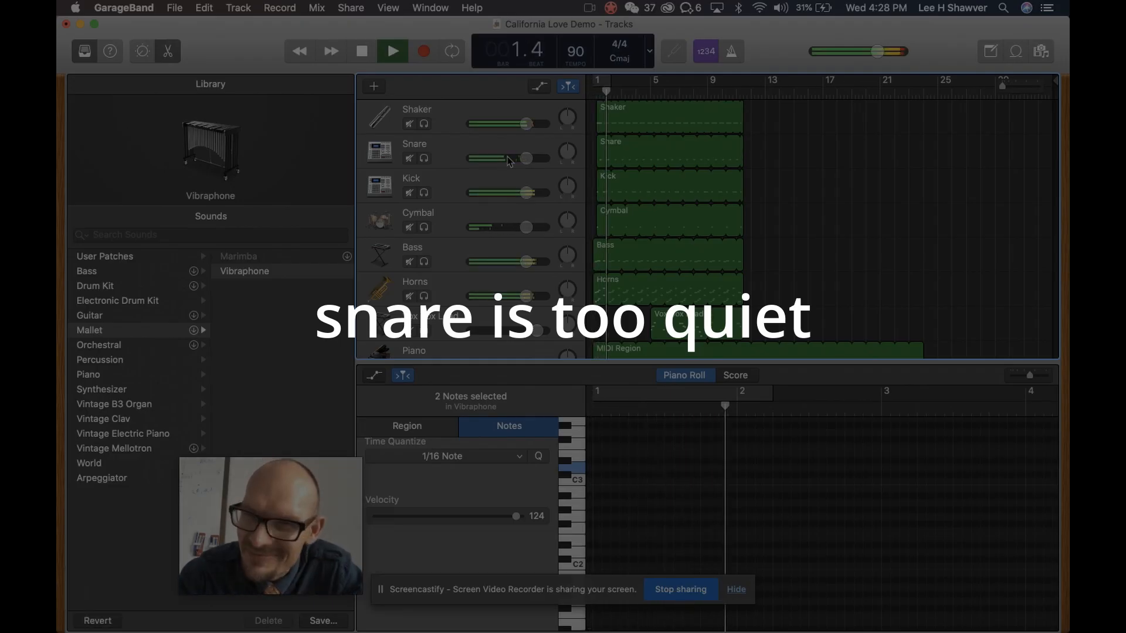
pyautogui.press('space')
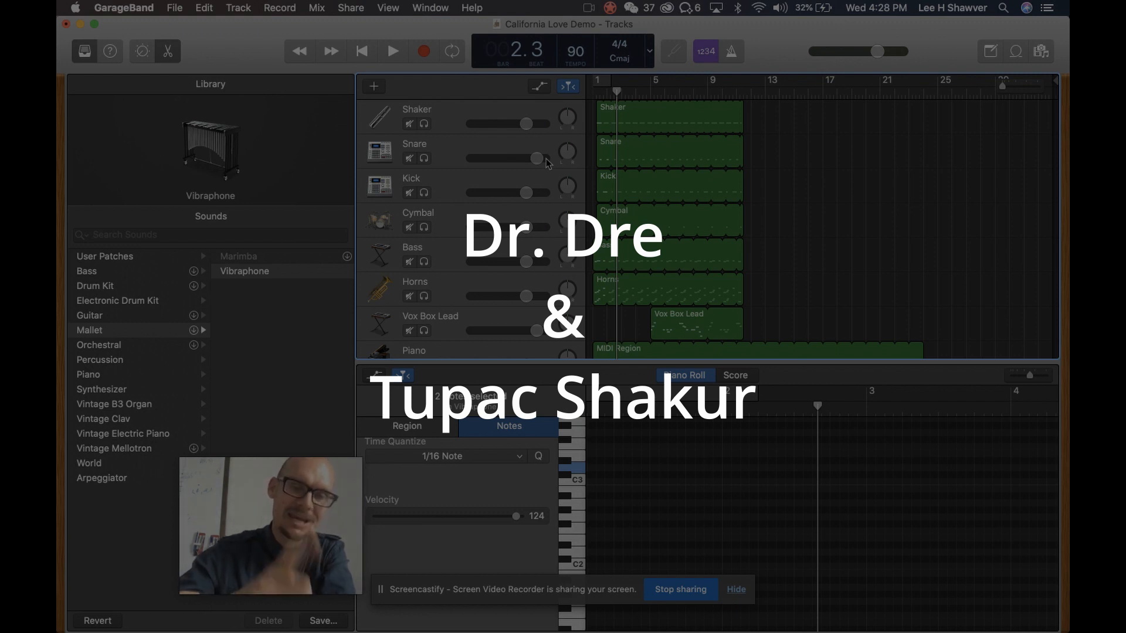
# Unmute the Audio 1 track and return the playhead to the start of the project
pyautogui.scroll(-2, 545, 258)
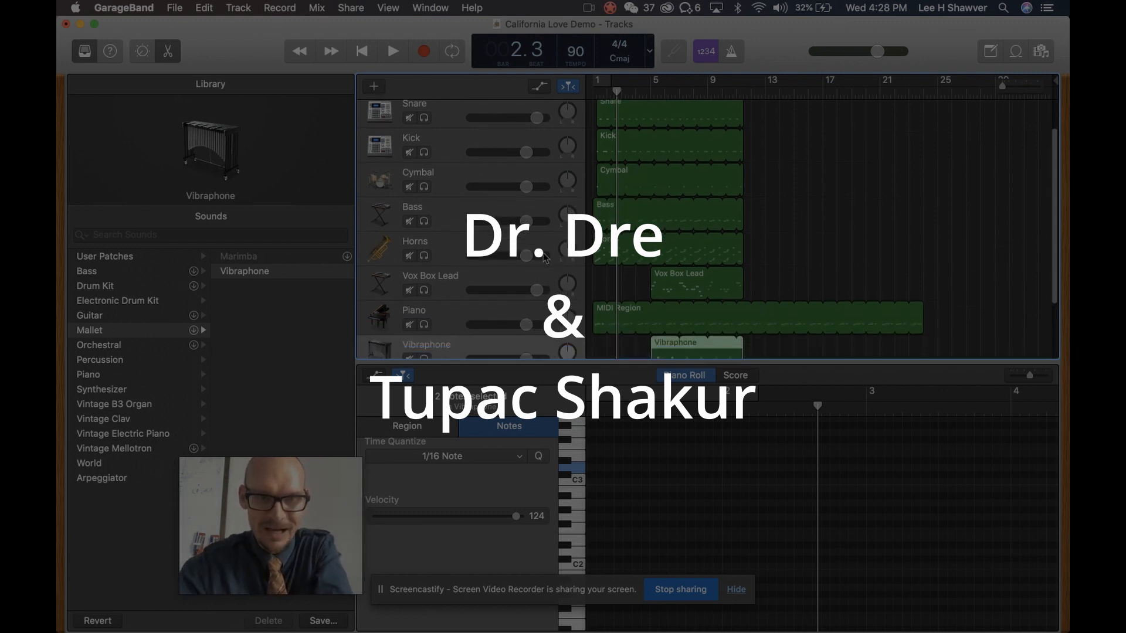
pyautogui.scroll(-3, 540, 295)
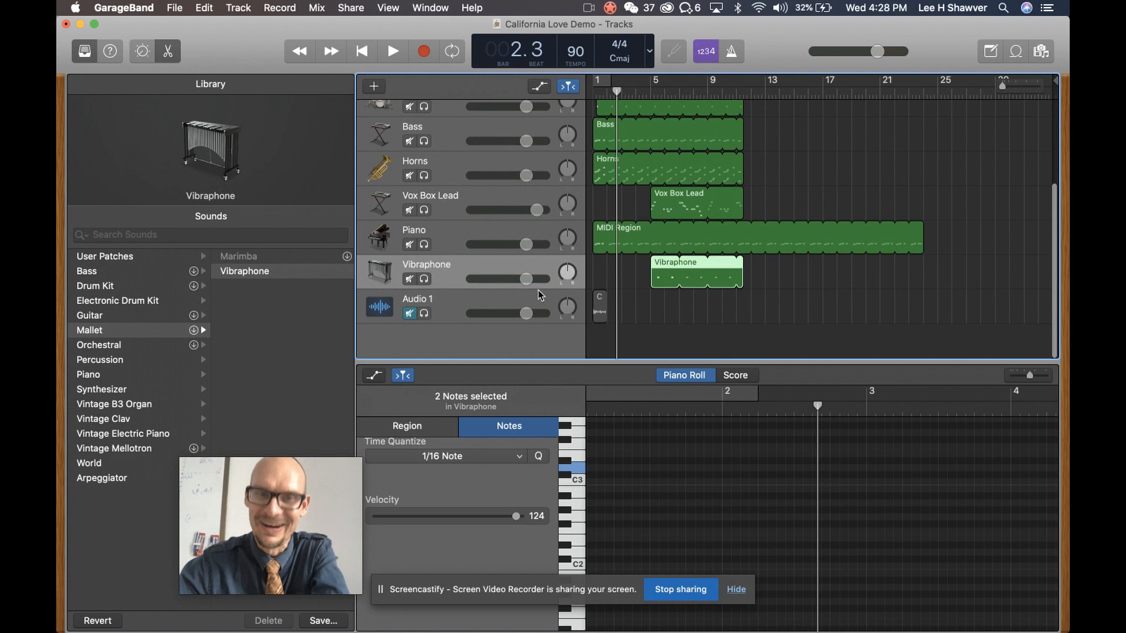
pyautogui.click(410, 315)
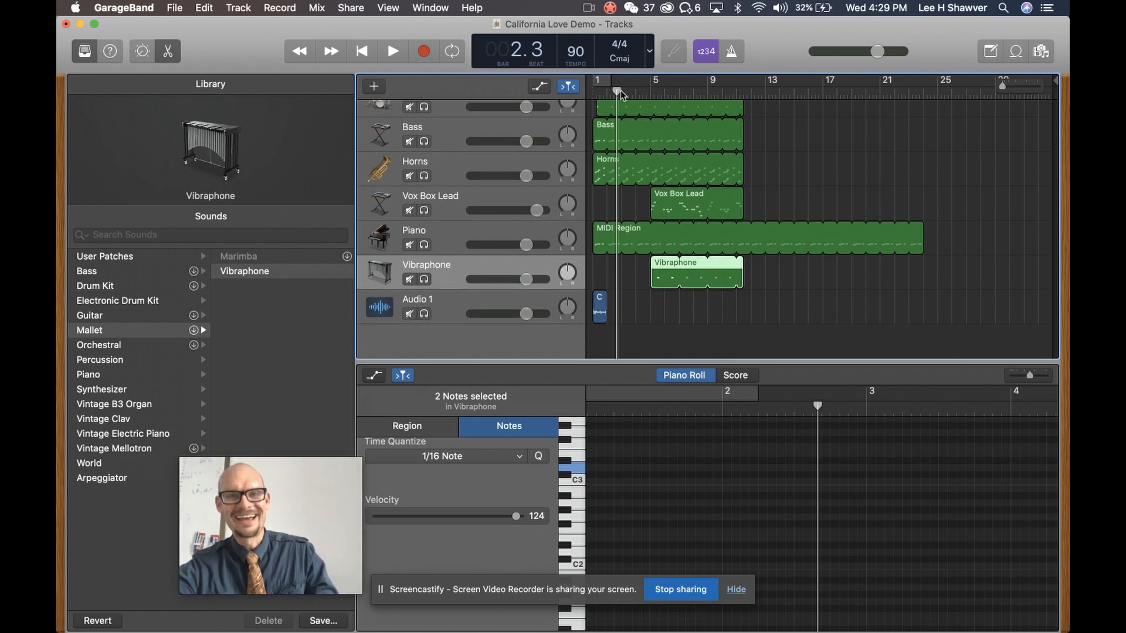
pyautogui.moveTo(617, 92); pyautogui.dragTo(599, 93)
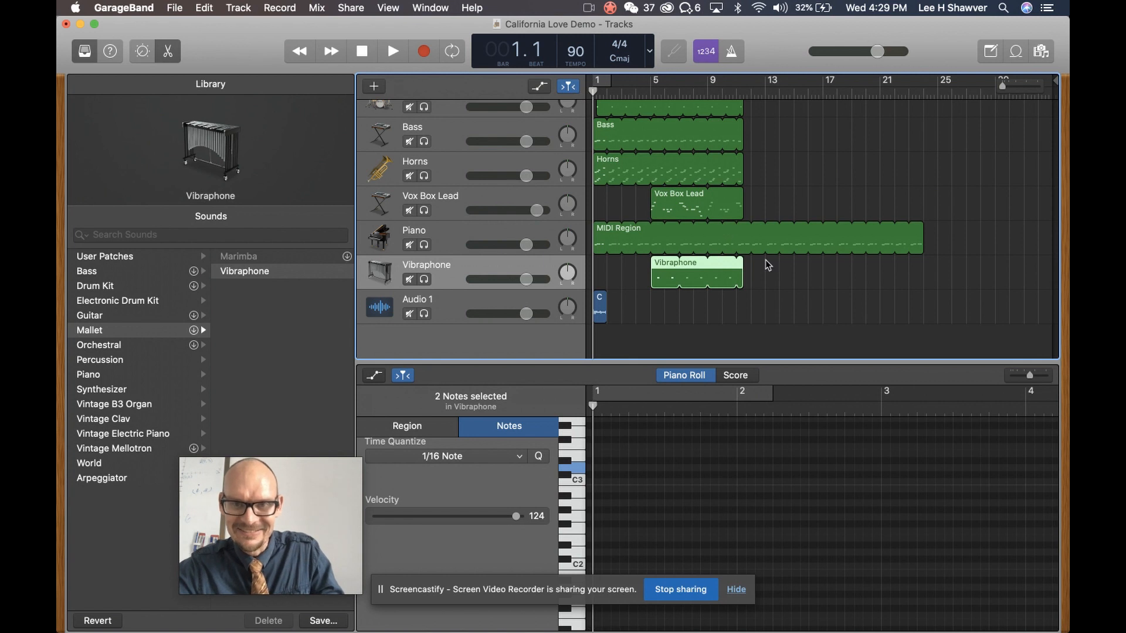
# Select all the instrument regions from Shaker down to Vibraphone and move them about three beats later
pyautogui.press('super+a')
pyautogui.scroll(5, 762, 234)
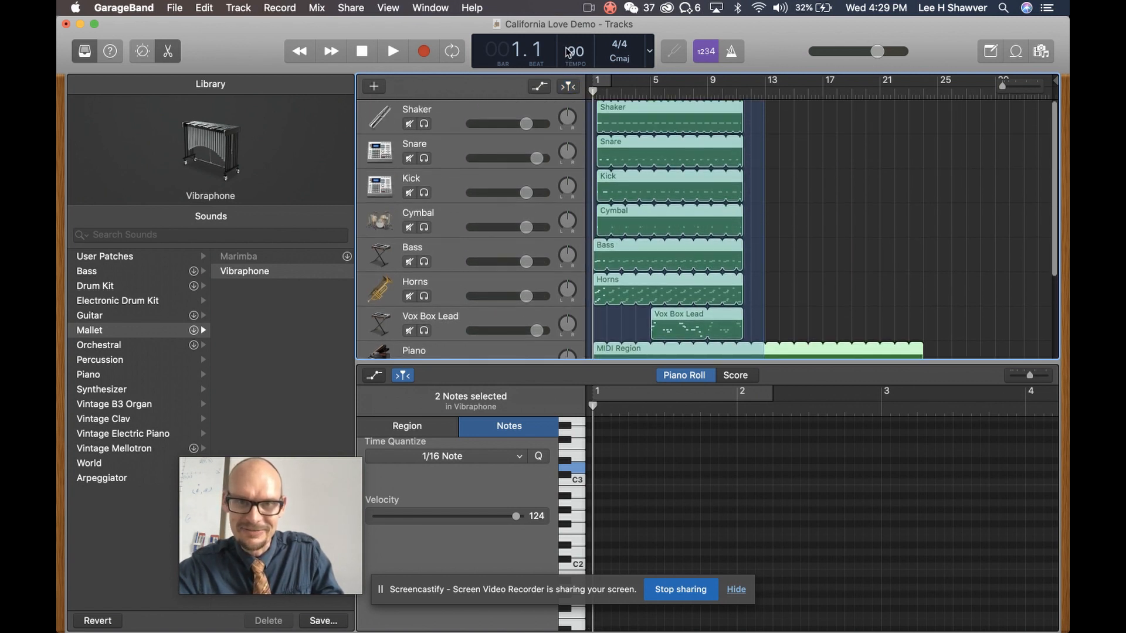
pyautogui.moveTo(601, 111); pyautogui.dragTo(611, 110)
# Play the shifted arrangement from the beginning to bar 8, and switch to the California Love video in Microsoft Edge
pyautogui.press('Return')
pyautogui.press('space')
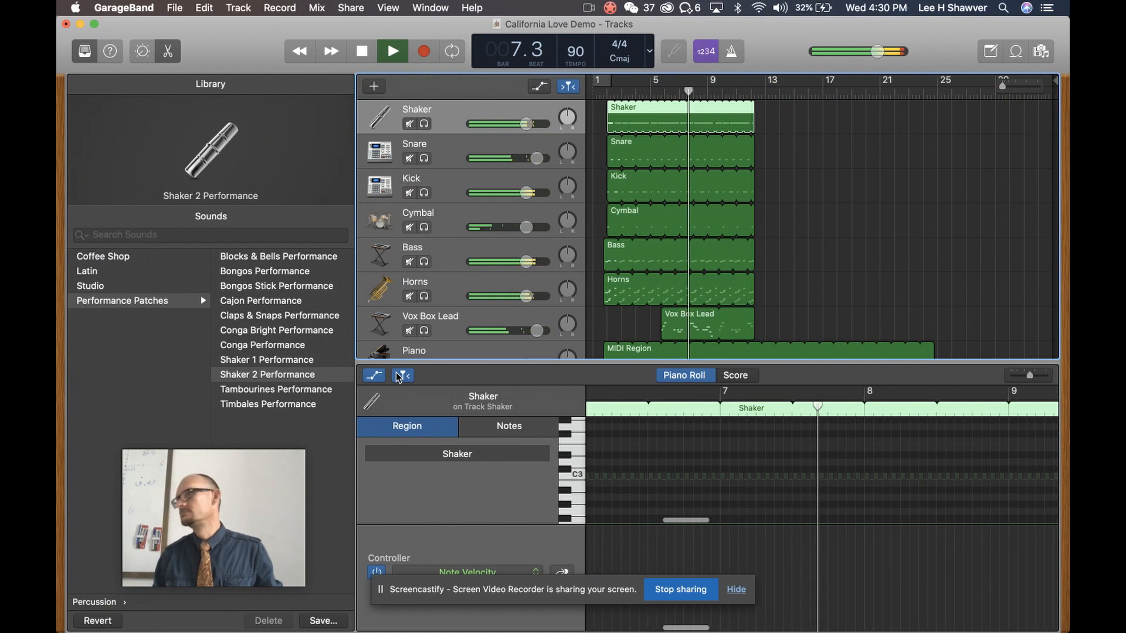
pyautogui.press('space')
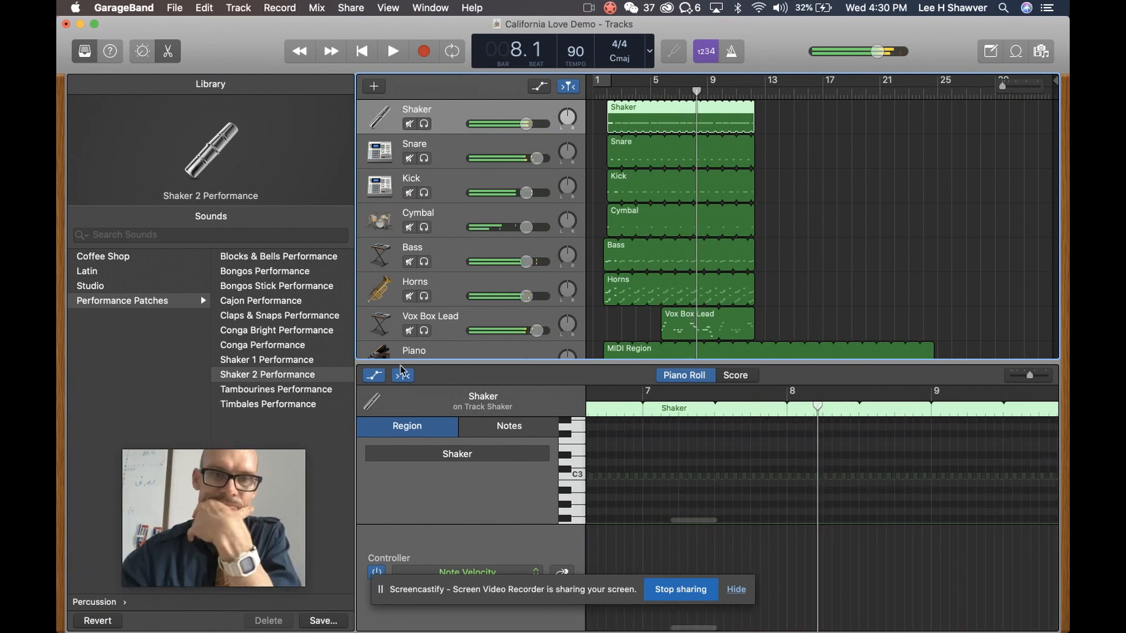
pyautogui.hotkey('ctrl', 'Left')
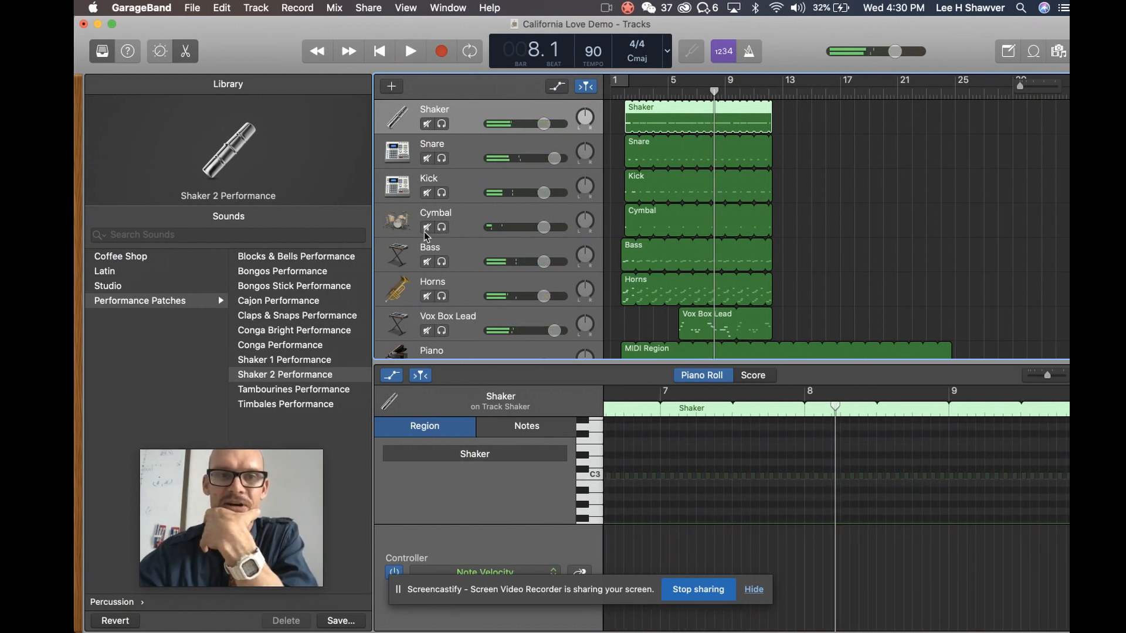